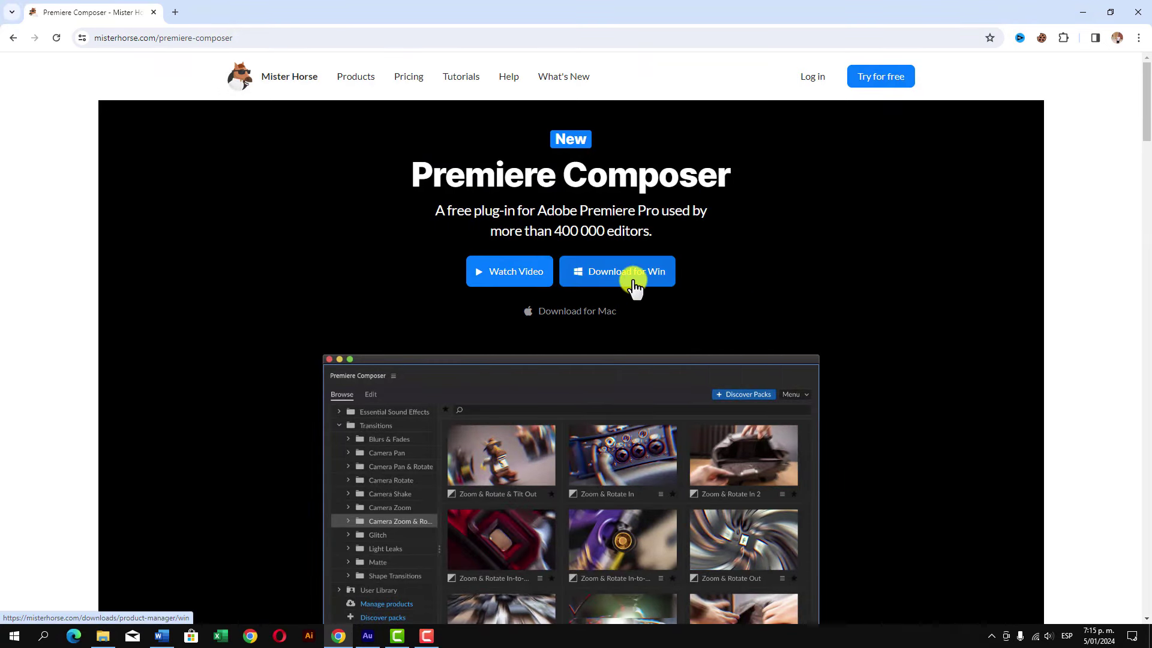
Download the Premiere Composer installer for Windows from the Mister Horse website.
click(588, 313)
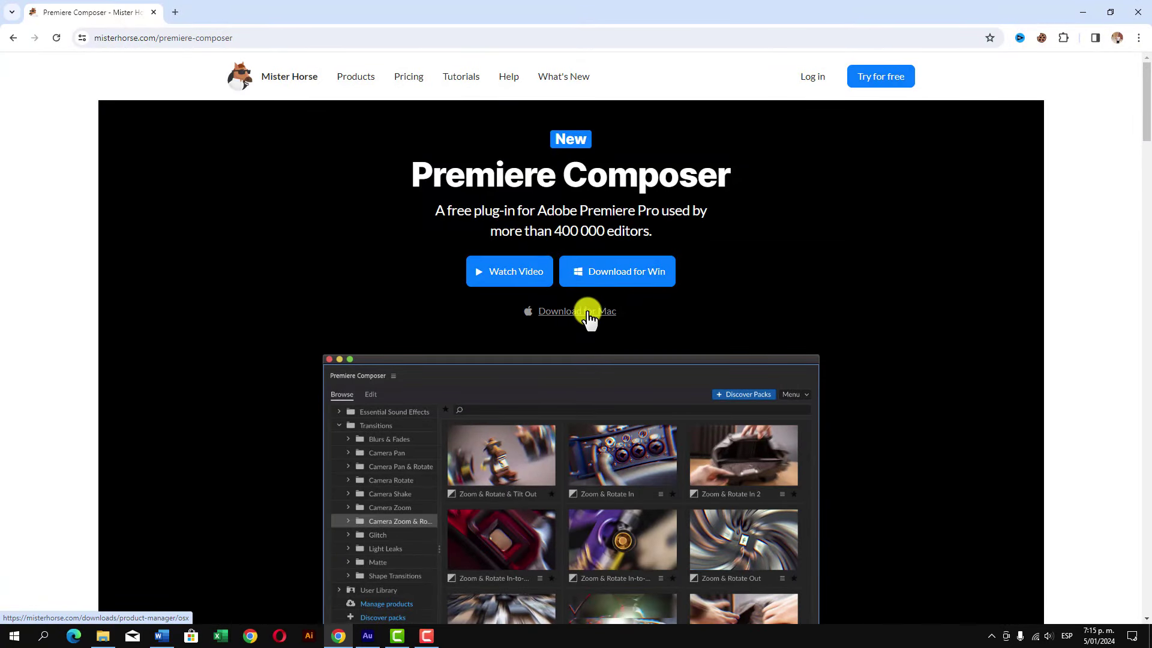
click(636, 273)
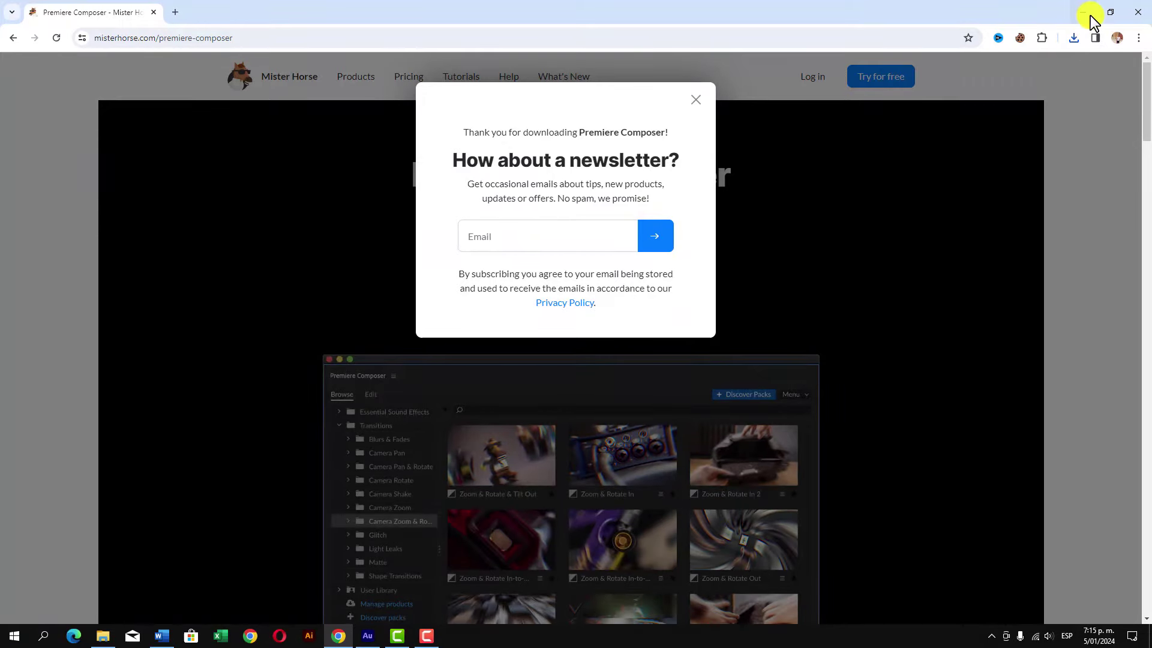
Run the downloaded Product Manager installer with the default folder and launch it when setup finishes.
click(1074, 38)
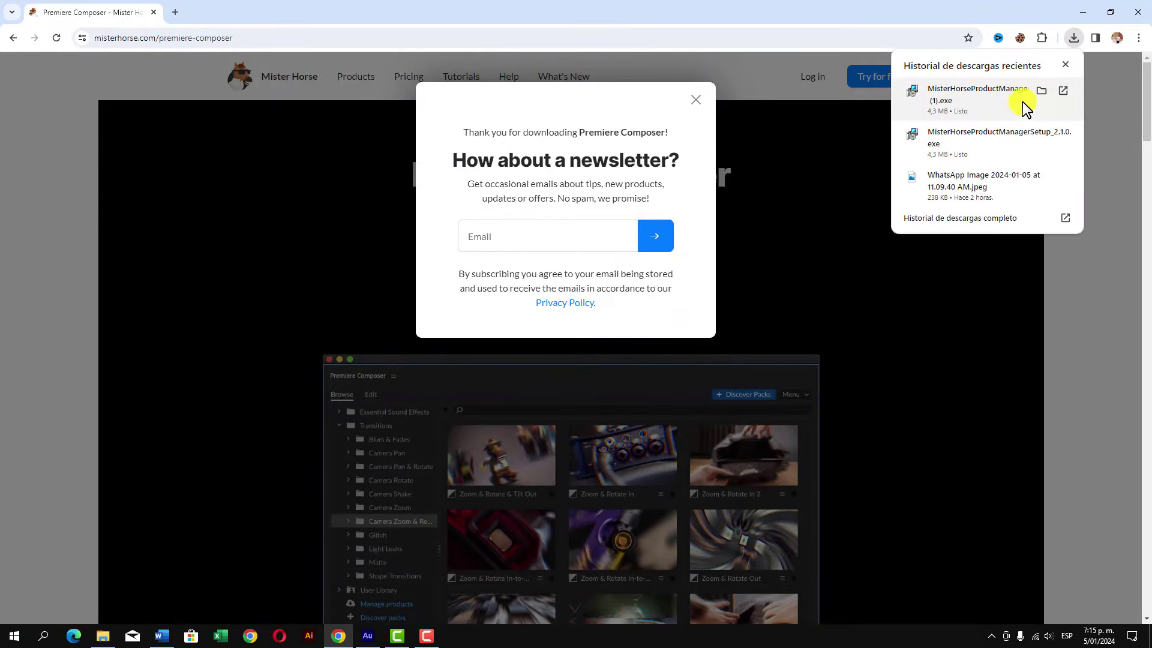
click(965, 99)
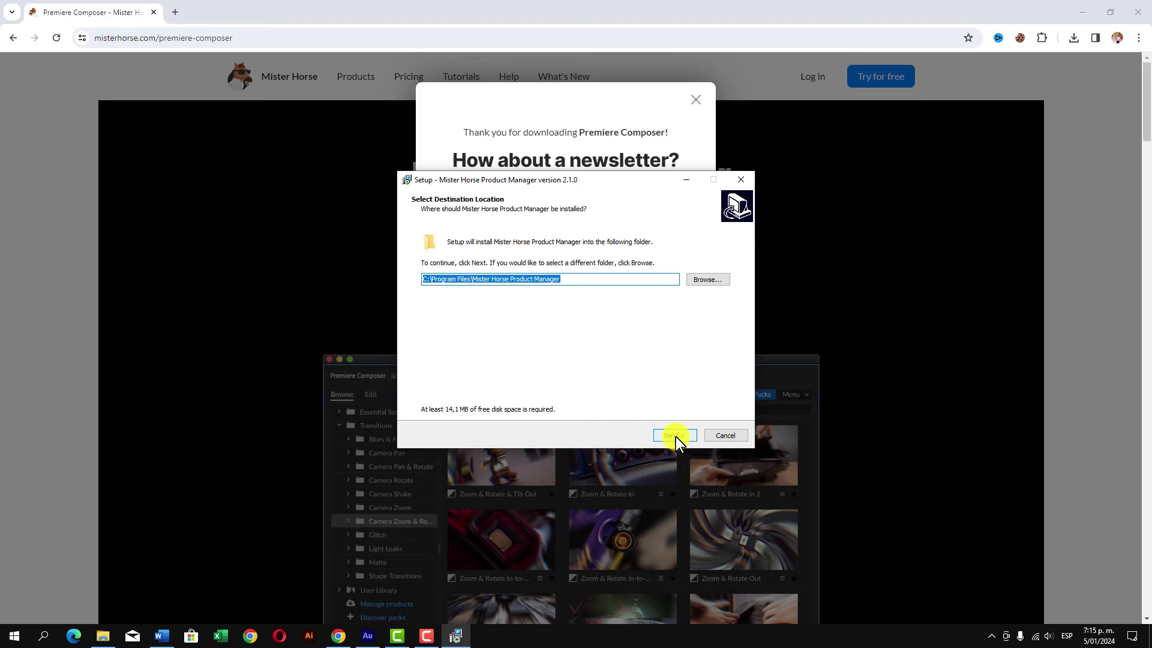
click(675, 436)
click(676, 437)
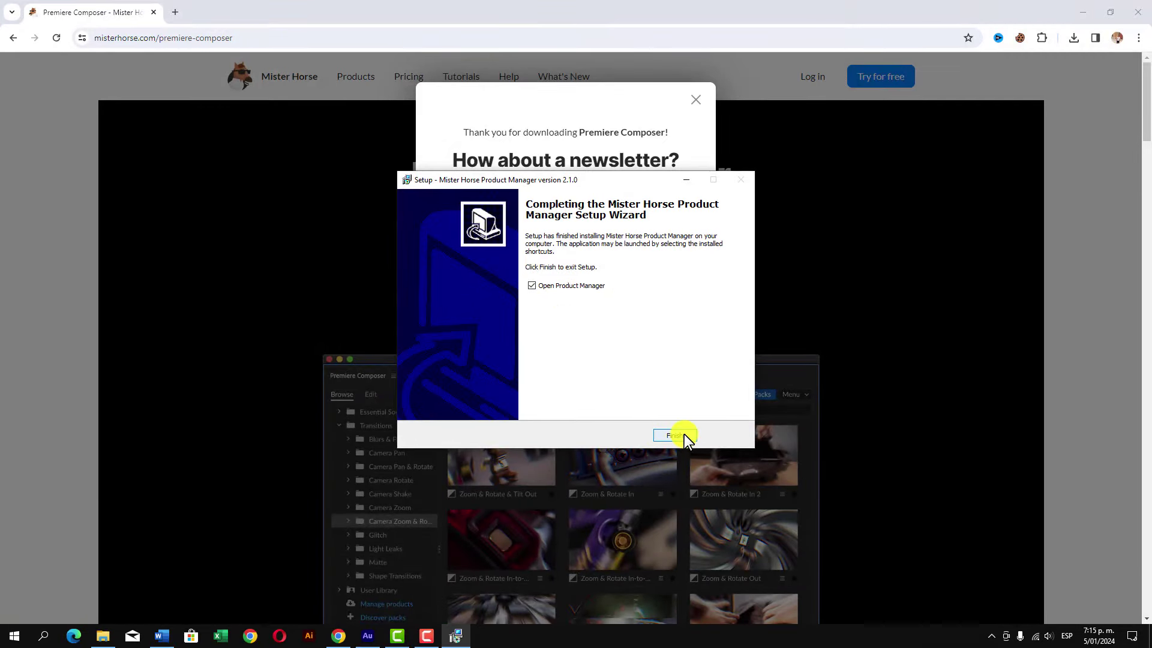
click(683, 435)
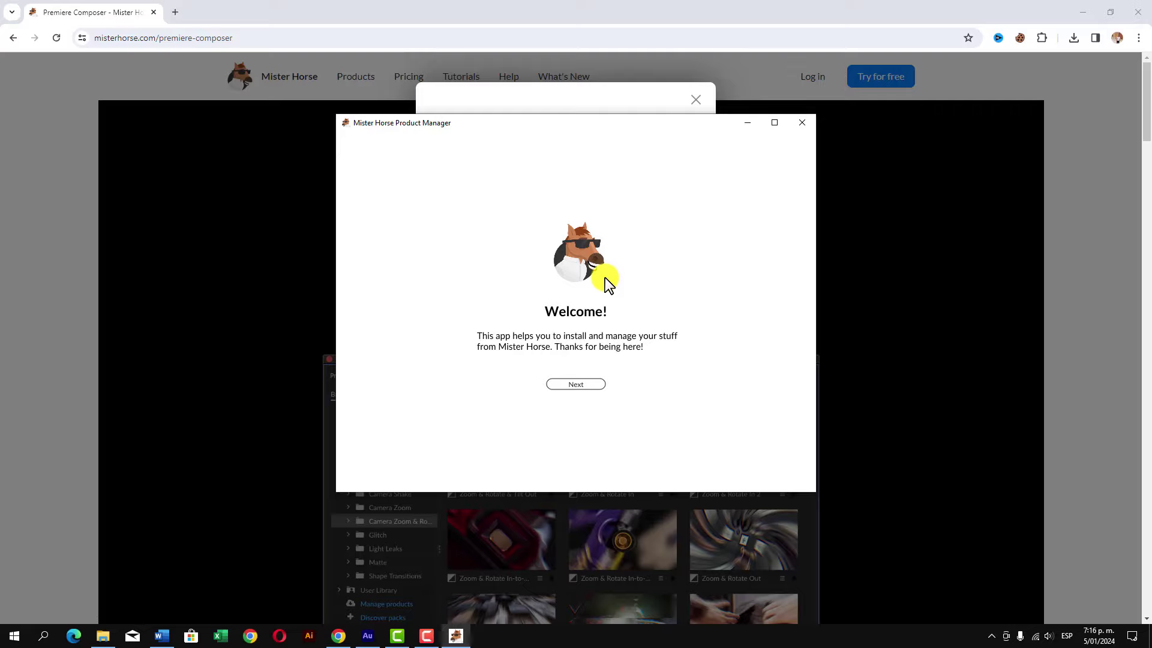
Continue past the Welcome screen and choose to create a new Mister Horse account.
click(585, 387)
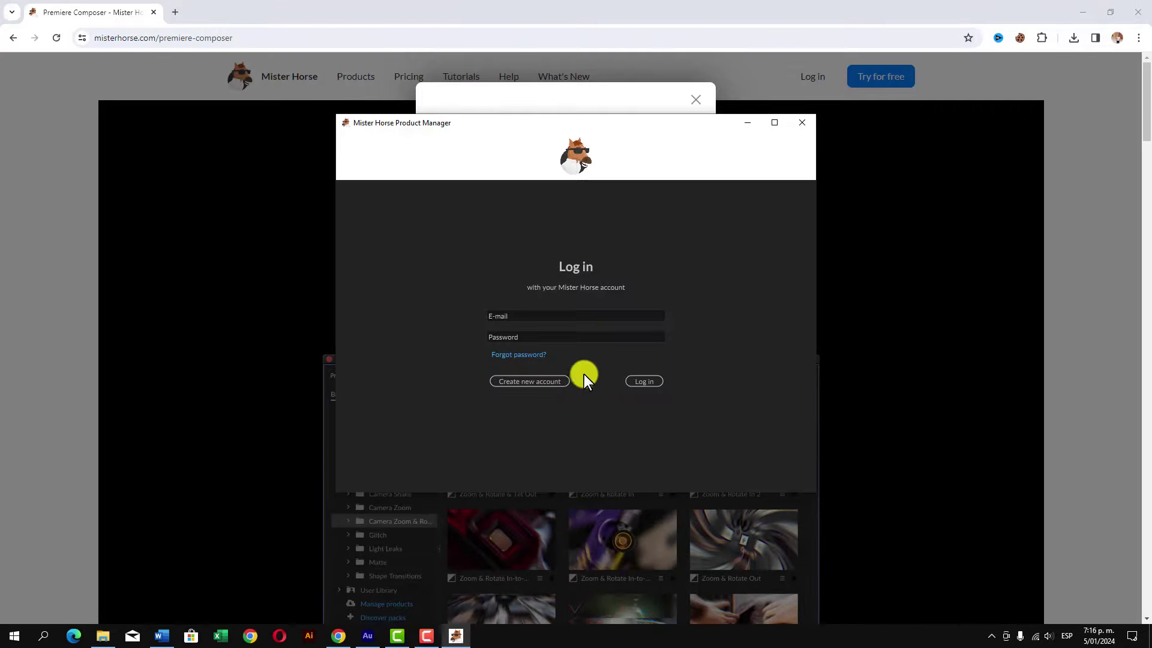
click(531, 384)
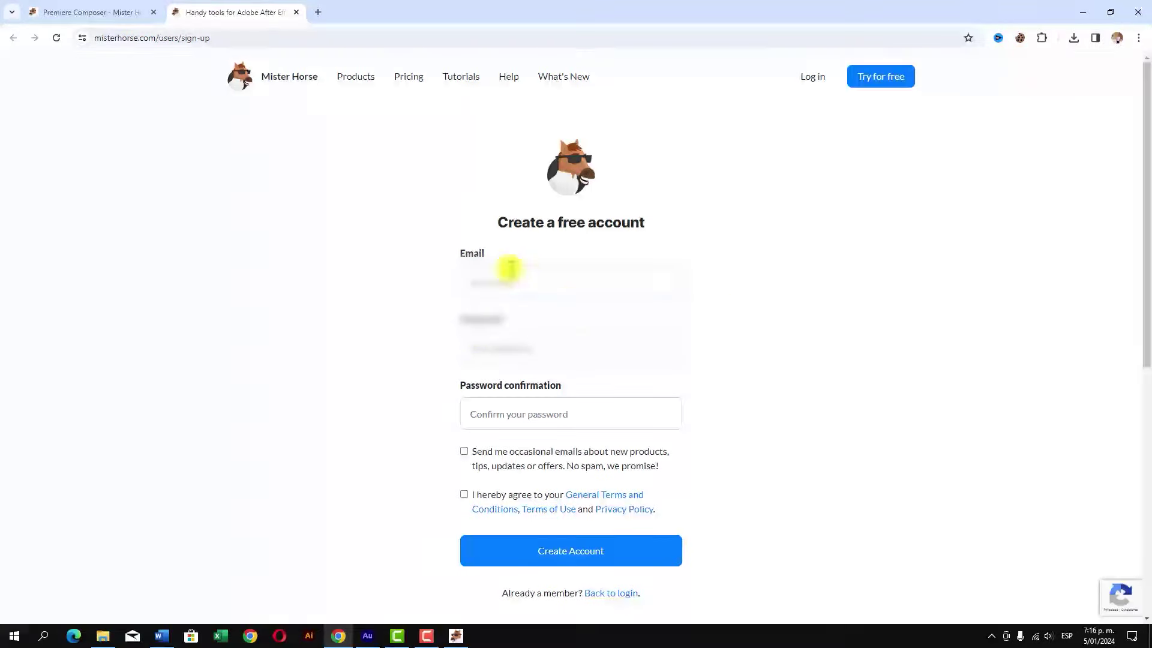
Fill the sign-up form's Email field with the saved e-mail address.
click(539, 281)
click(523, 344)
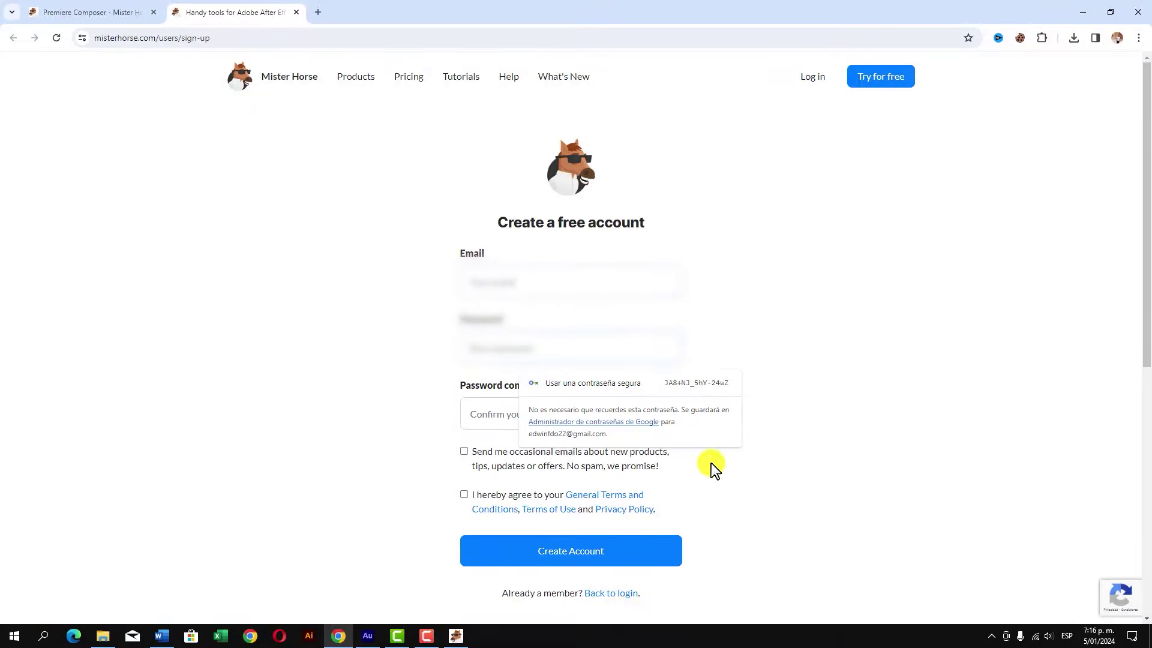
click(497, 413)
click(531, 283)
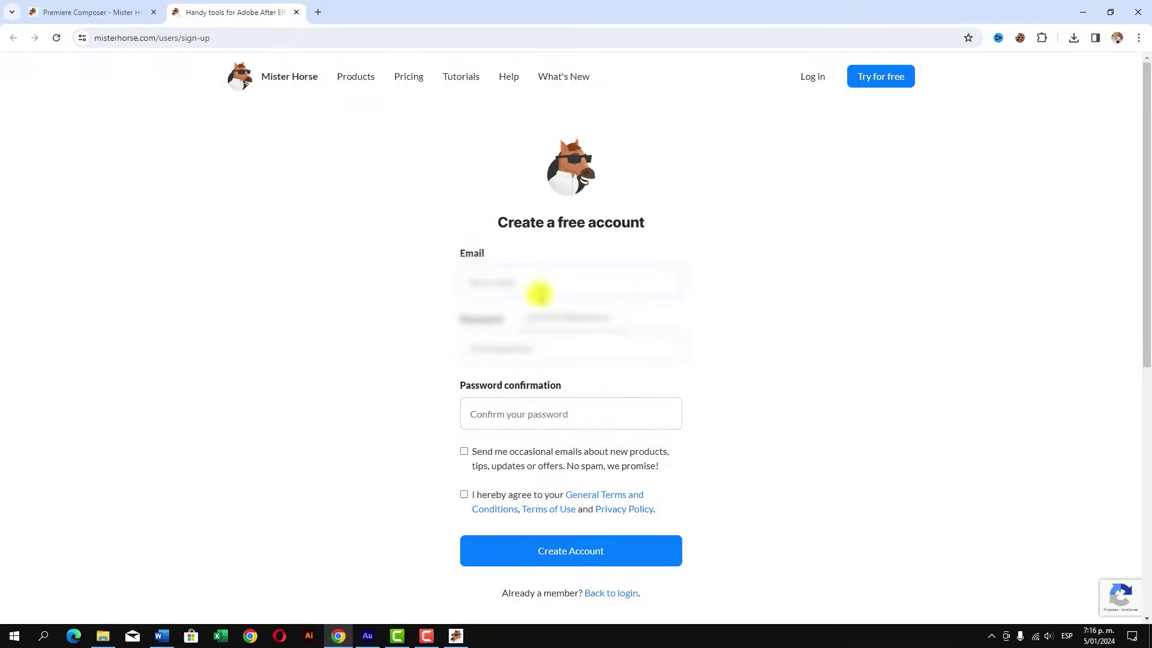
click(571, 333)
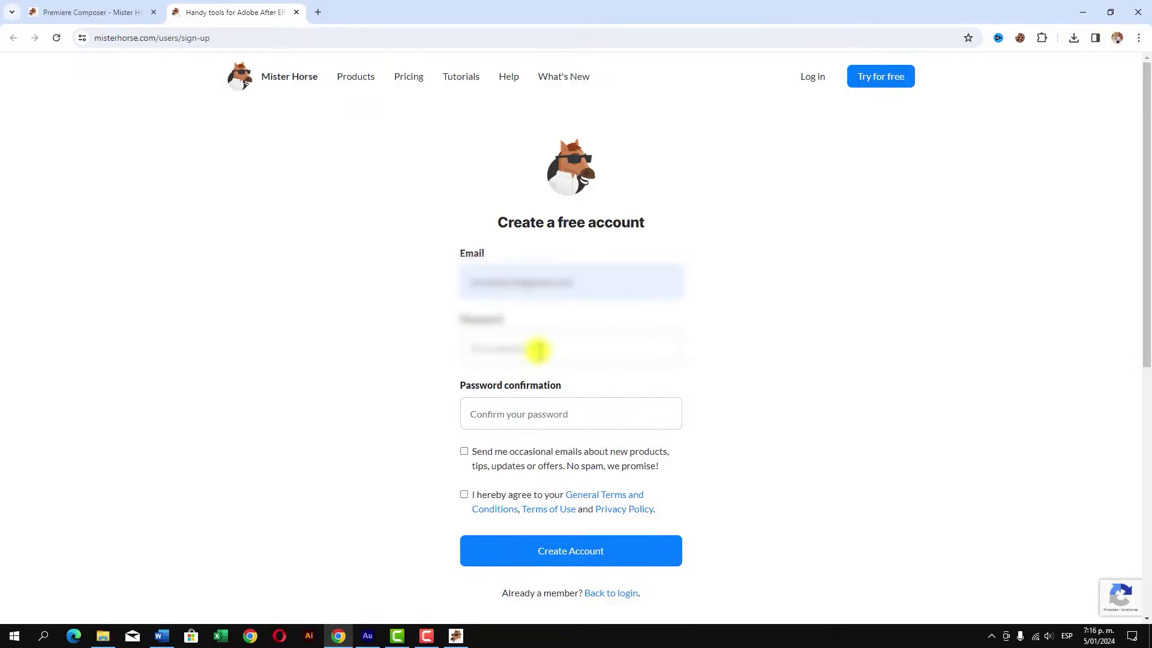
Accept Chrome's suggested strong password and tick the terms agreement checkbox.
click(559, 347)
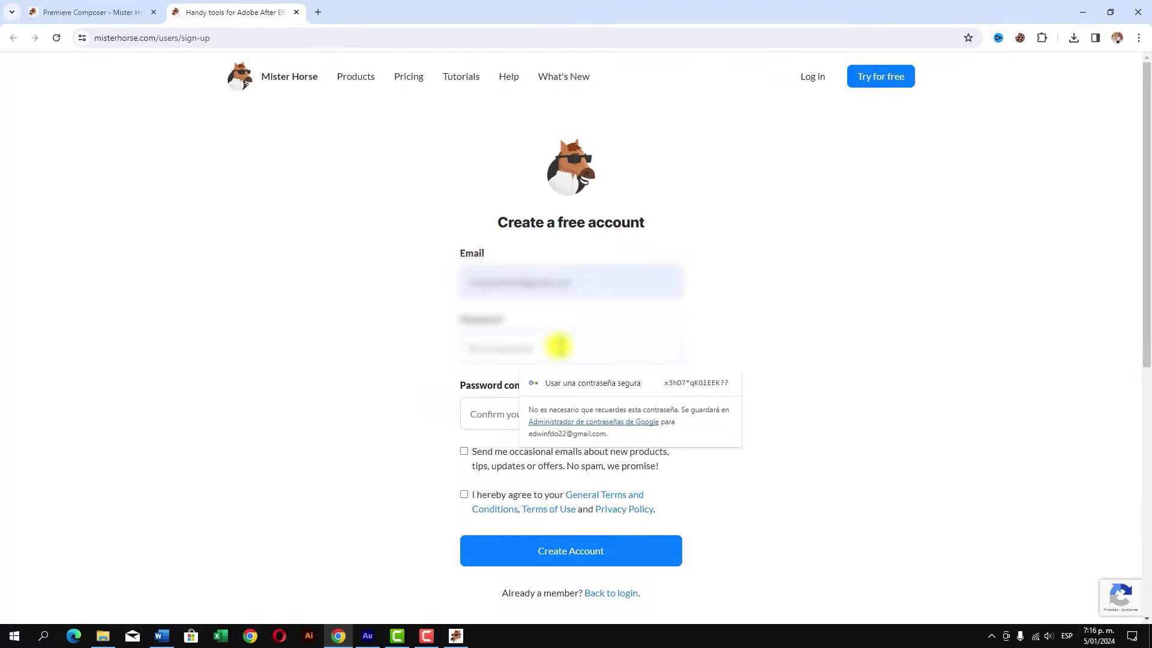
key(Down)
key(Return)
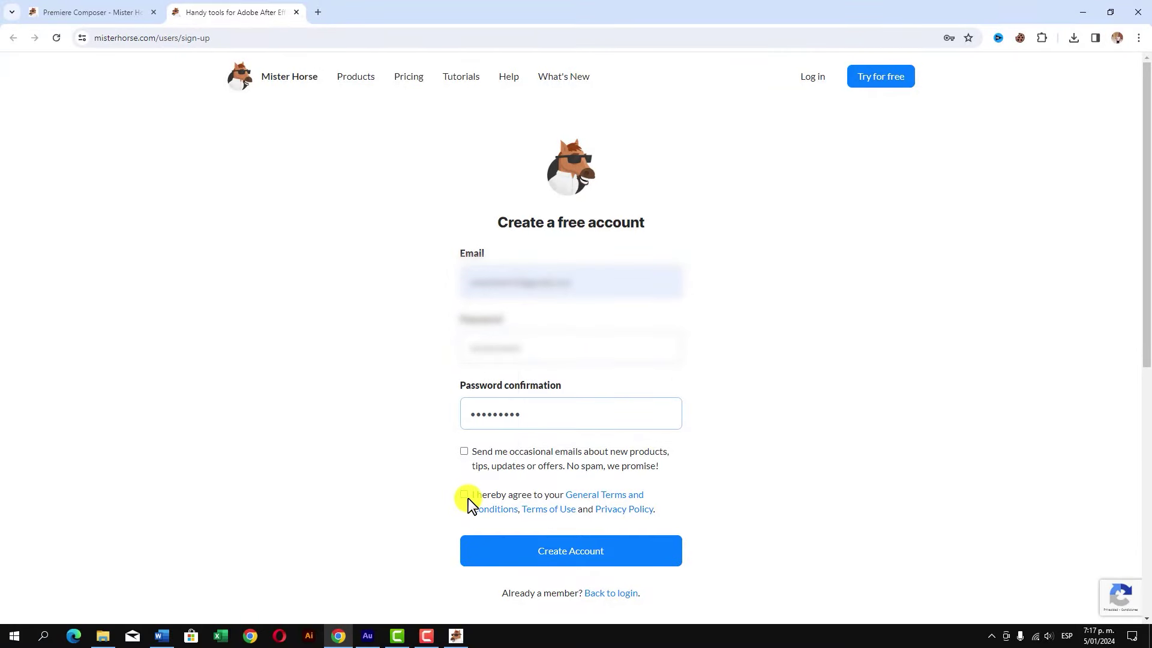
click(464, 494)
Submit the sign-up and confirm the account from the Gmail confirmation email.
click(608, 554)
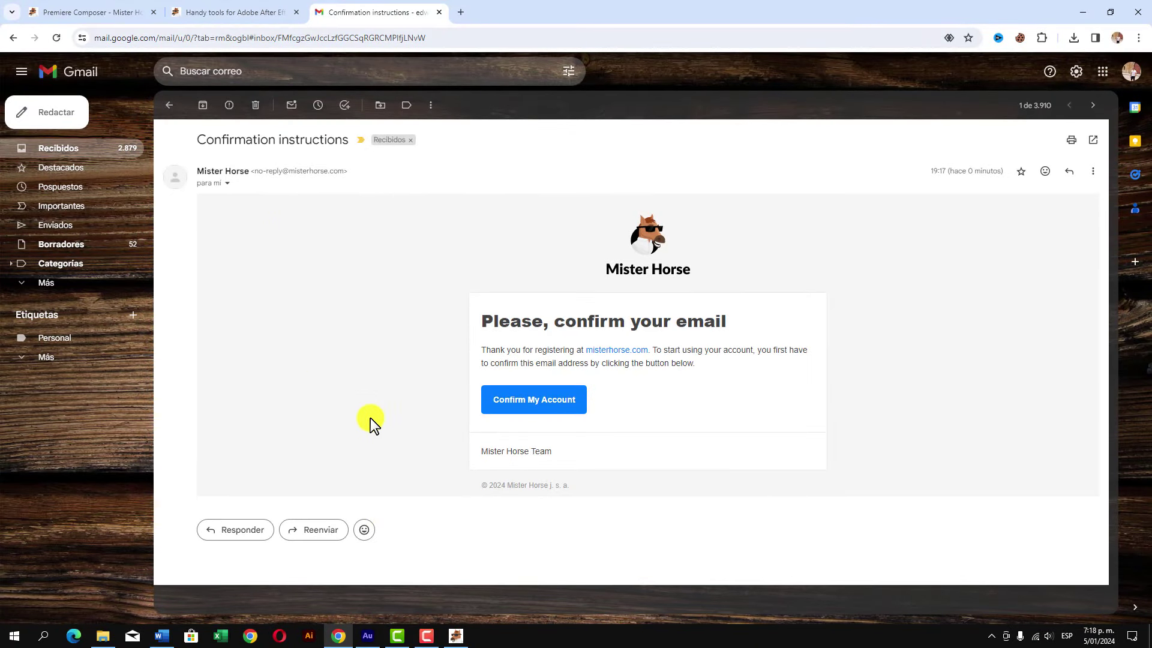
click(558, 405)
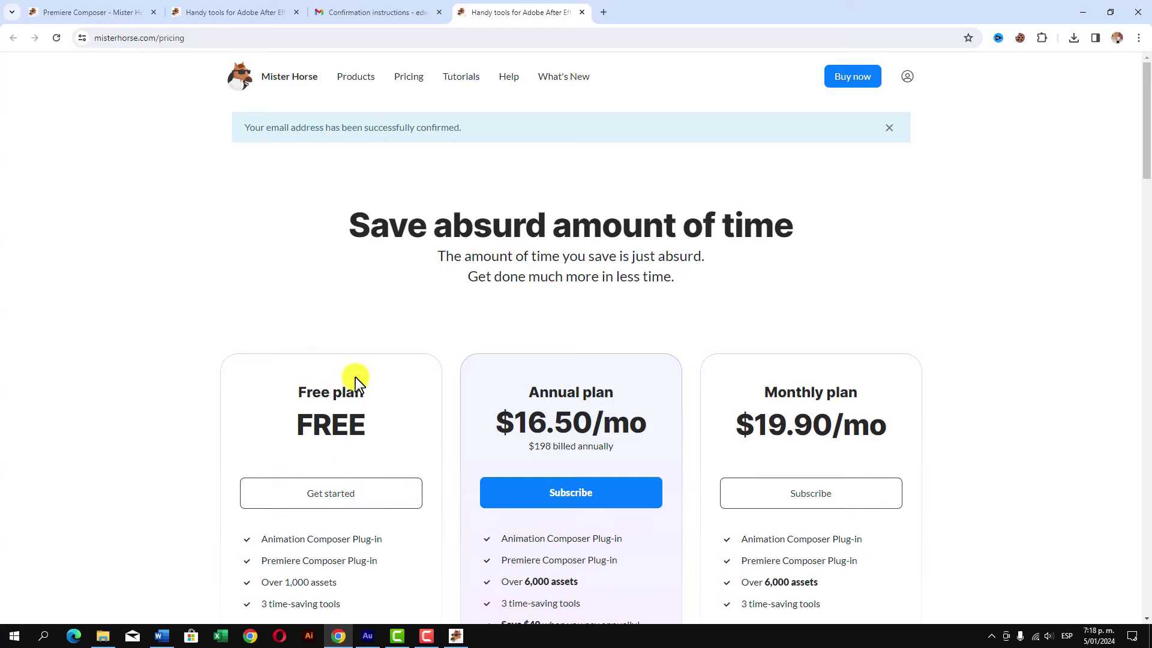
Choose Get started under the Free plan and review the Product Manager download page.
scroll(324, 420, down, 3)
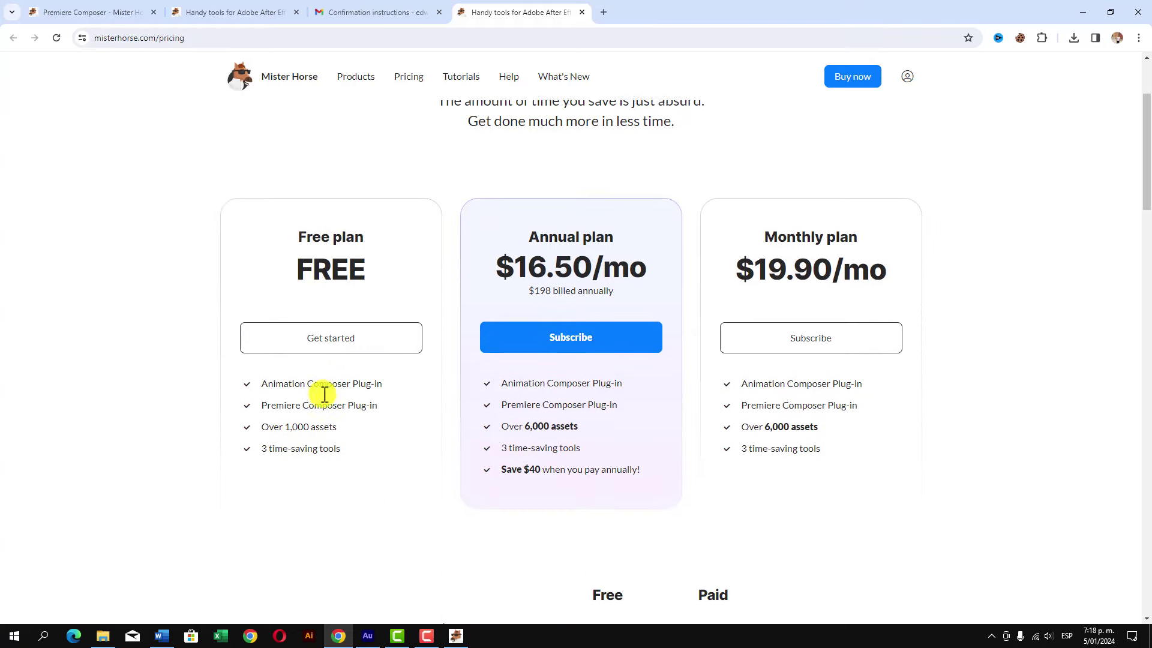
click(348, 329)
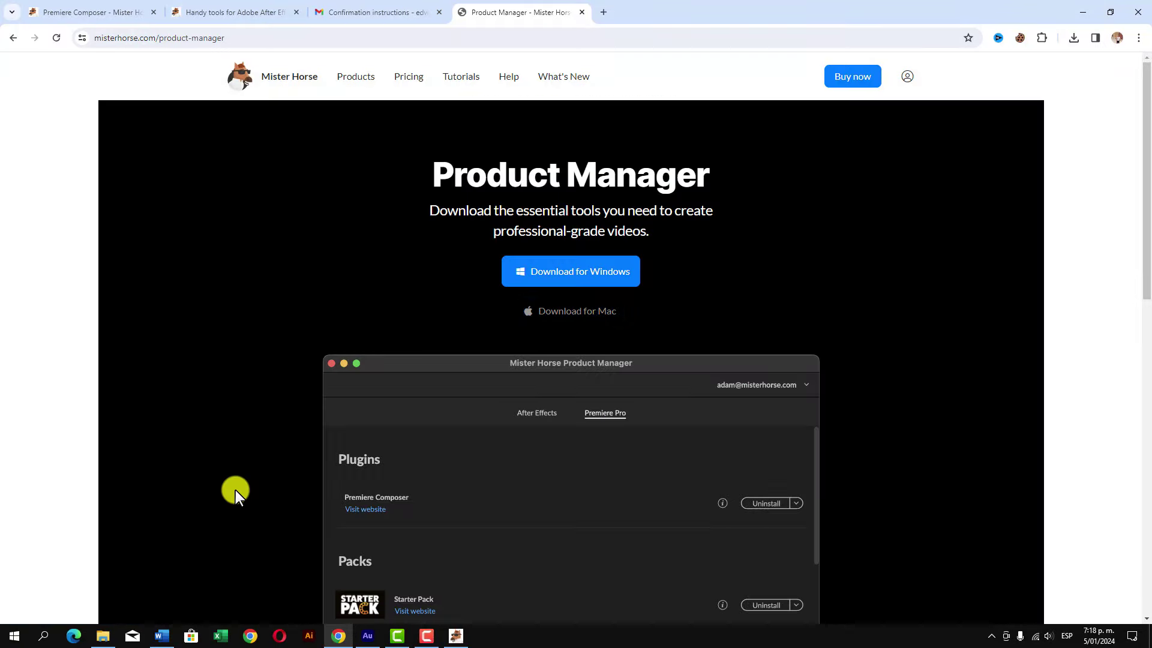
scroll(512, 444, down, 5)
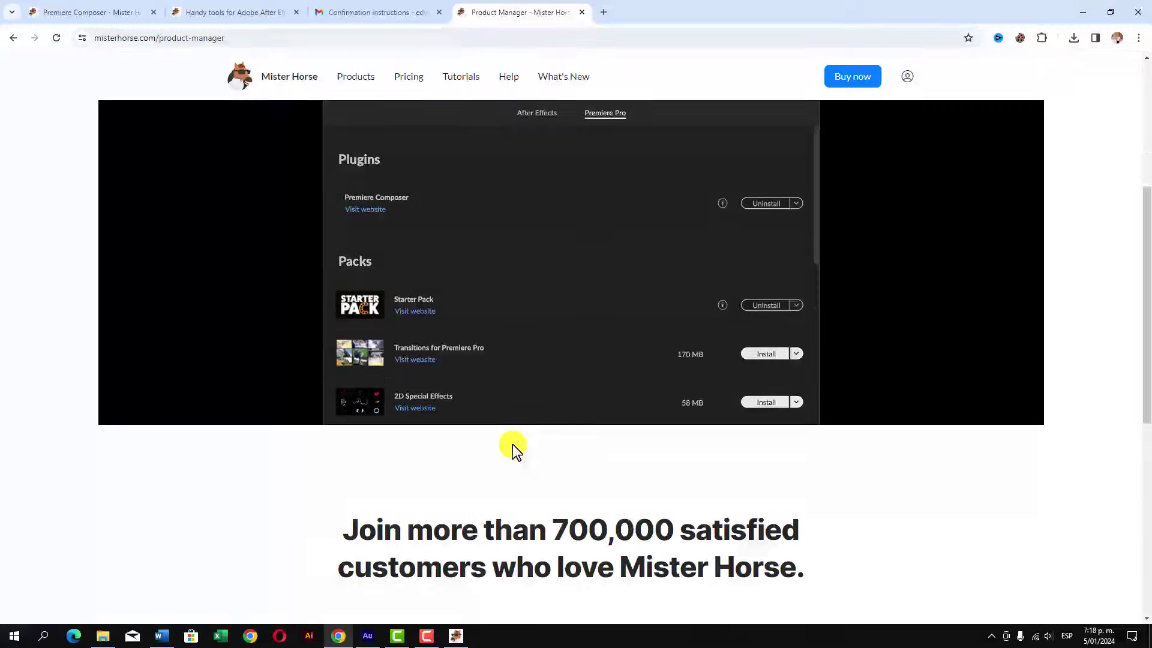
scroll(516, 426, up, 4)
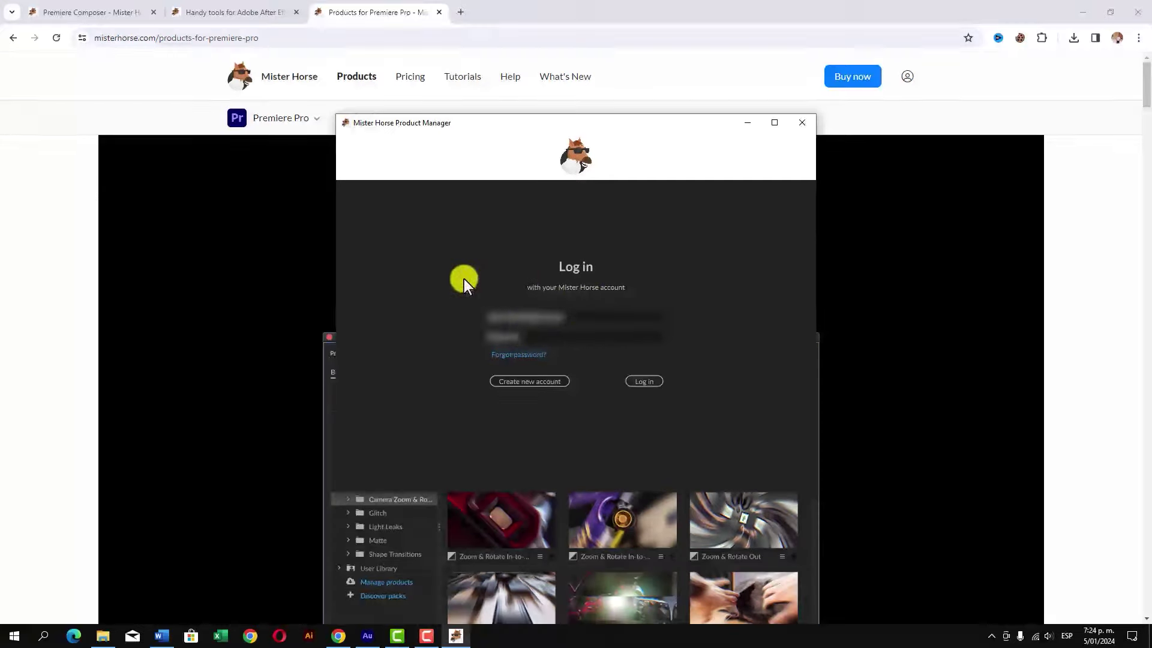
Log in with the pasted account password and try installing Premiere Composer from the Premiere Pro tab.
click(519, 338)
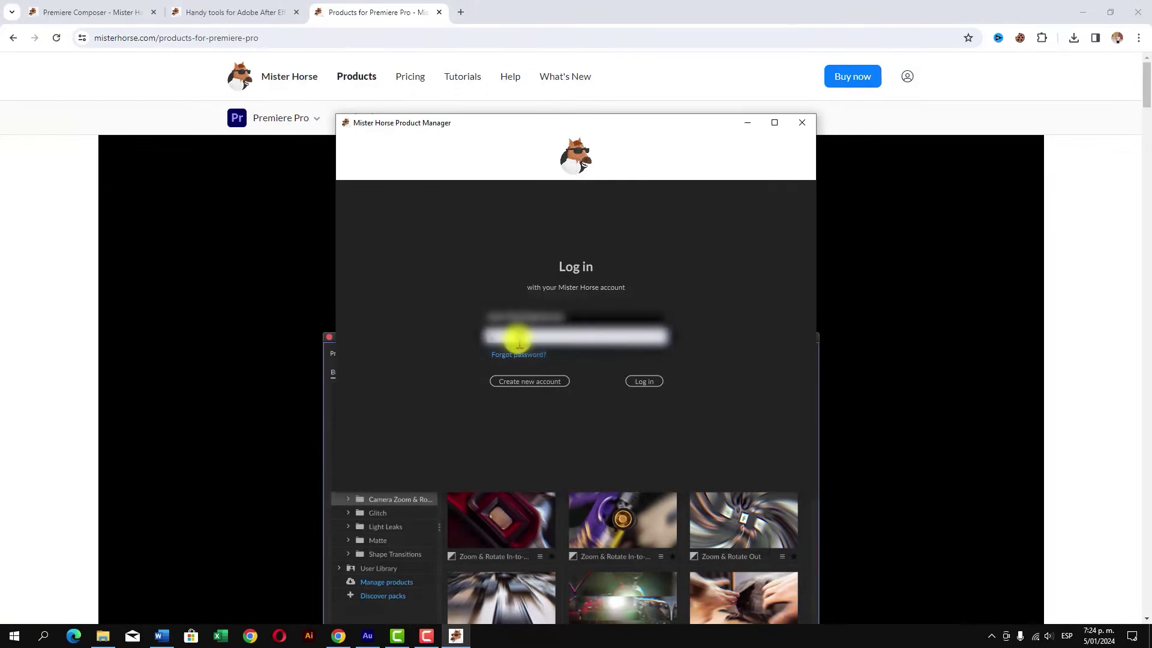
key(ctrl+v)
click(647, 380)
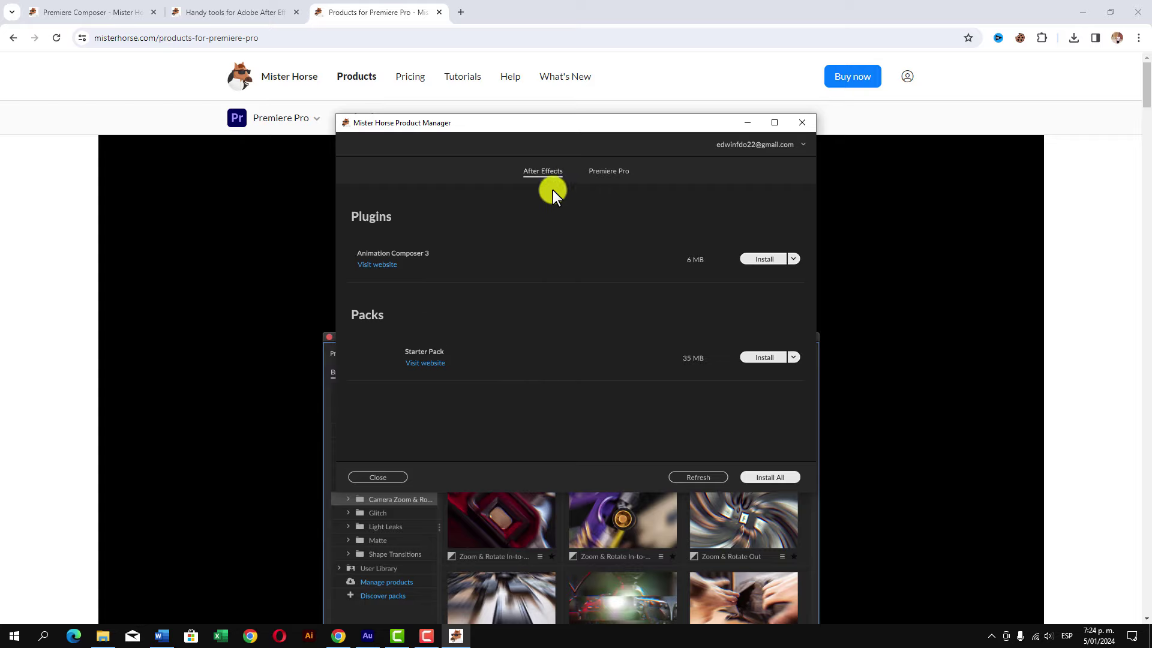
click(614, 172)
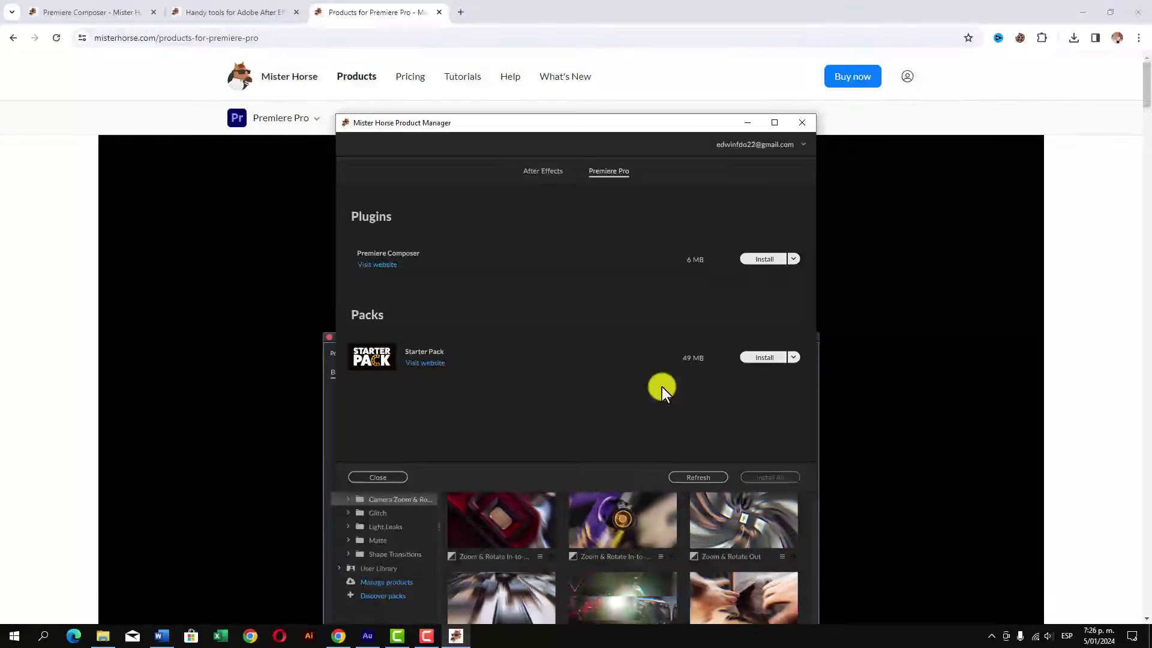
click(764, 259)
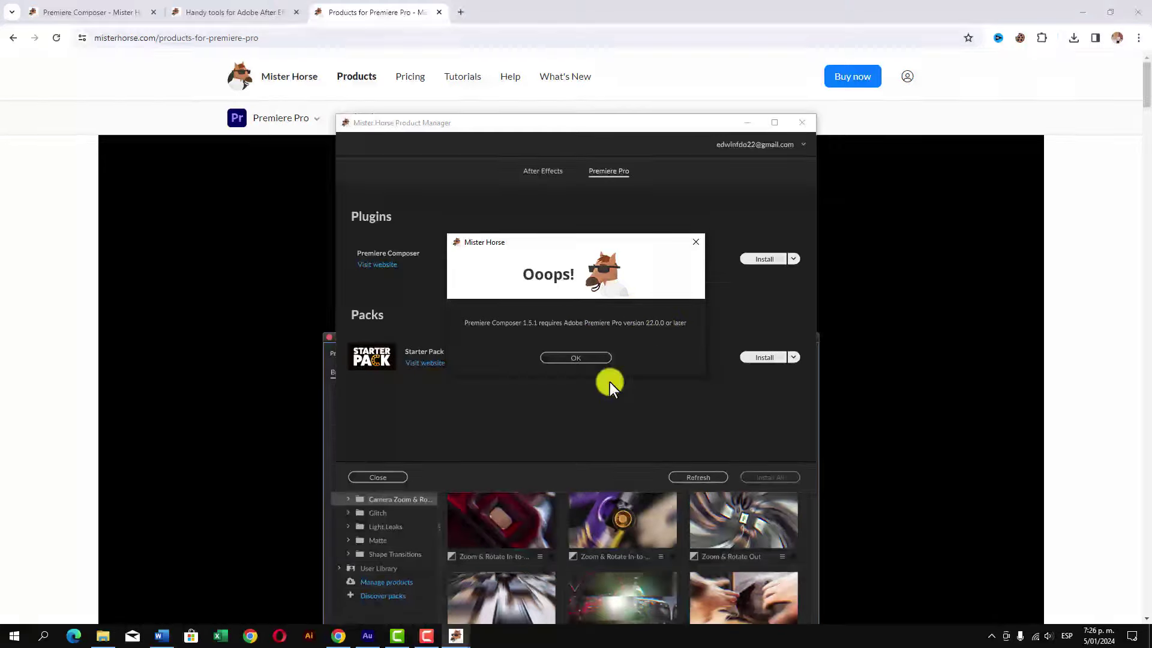
Dismiss the version error, then try Starter Pack and Premiere Composer 1.5.0, which also fail.
click(593, 356)
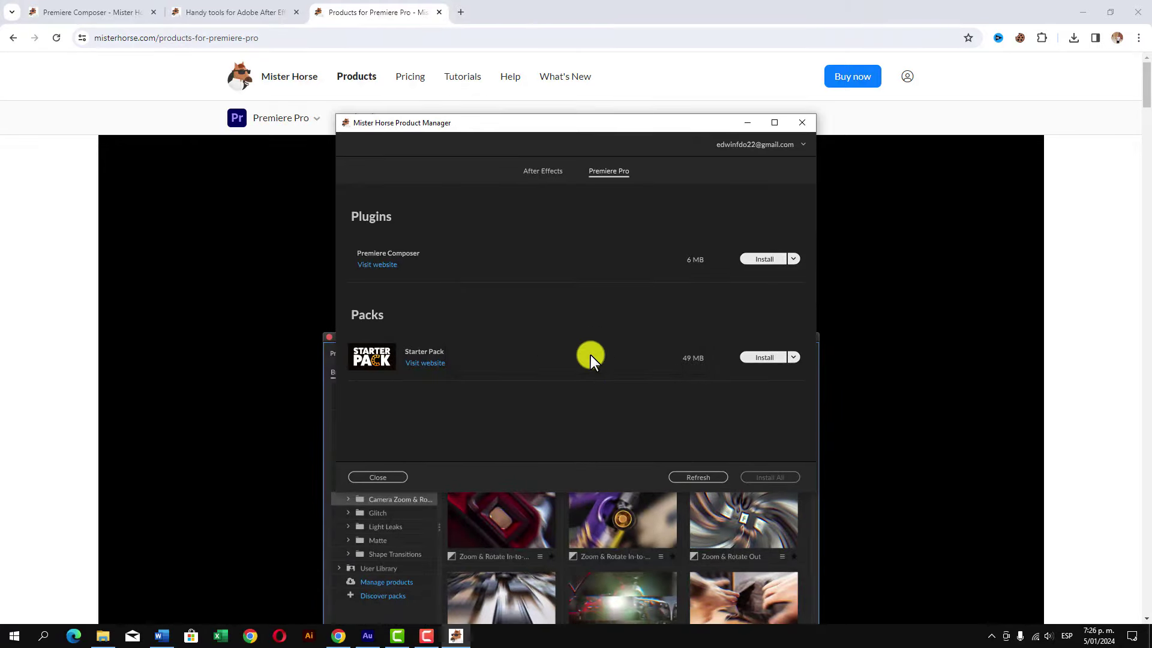
click(772, 358)
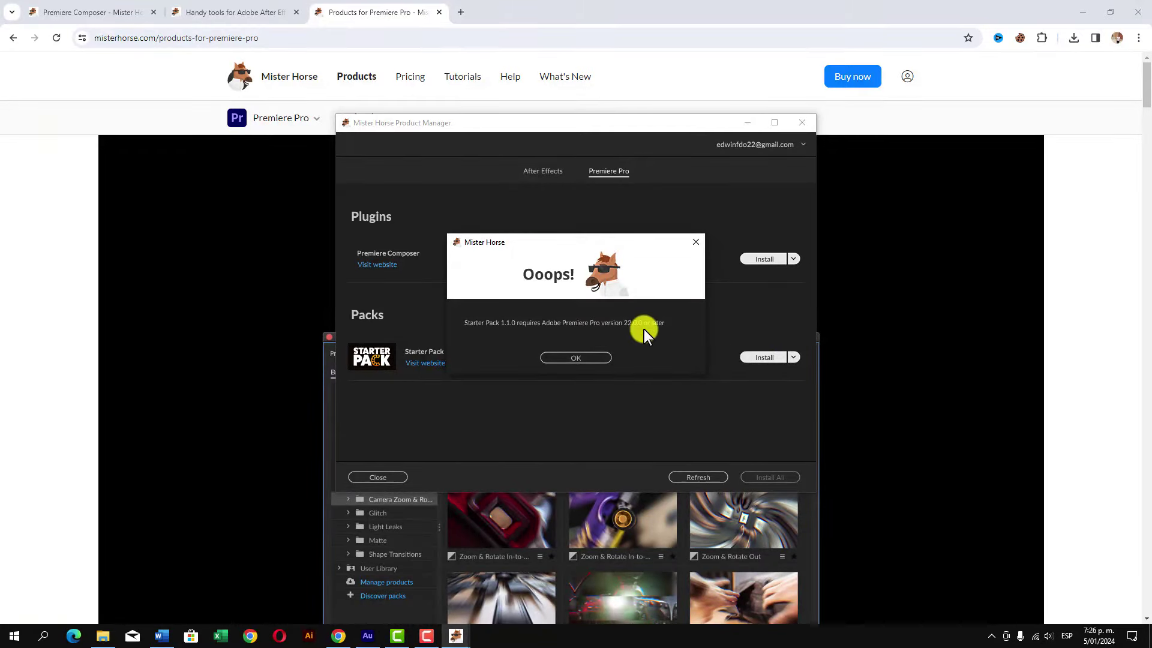
click(597, 358)
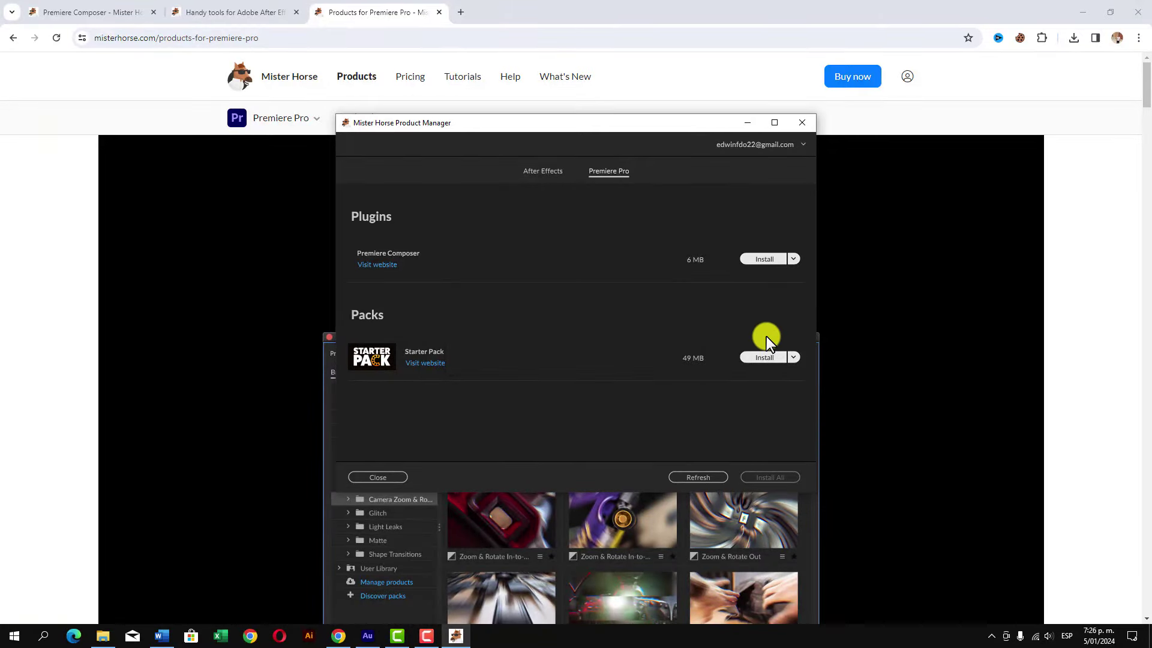
click(793, 259)
mouse_move(783, 272)
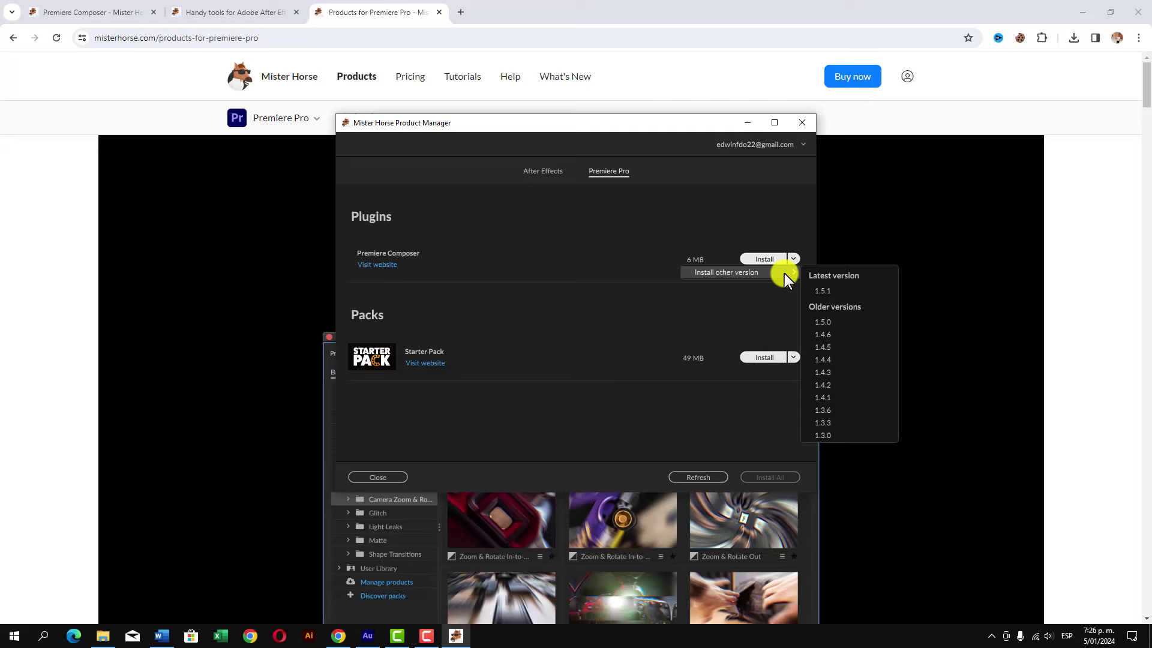
click(843, 322)
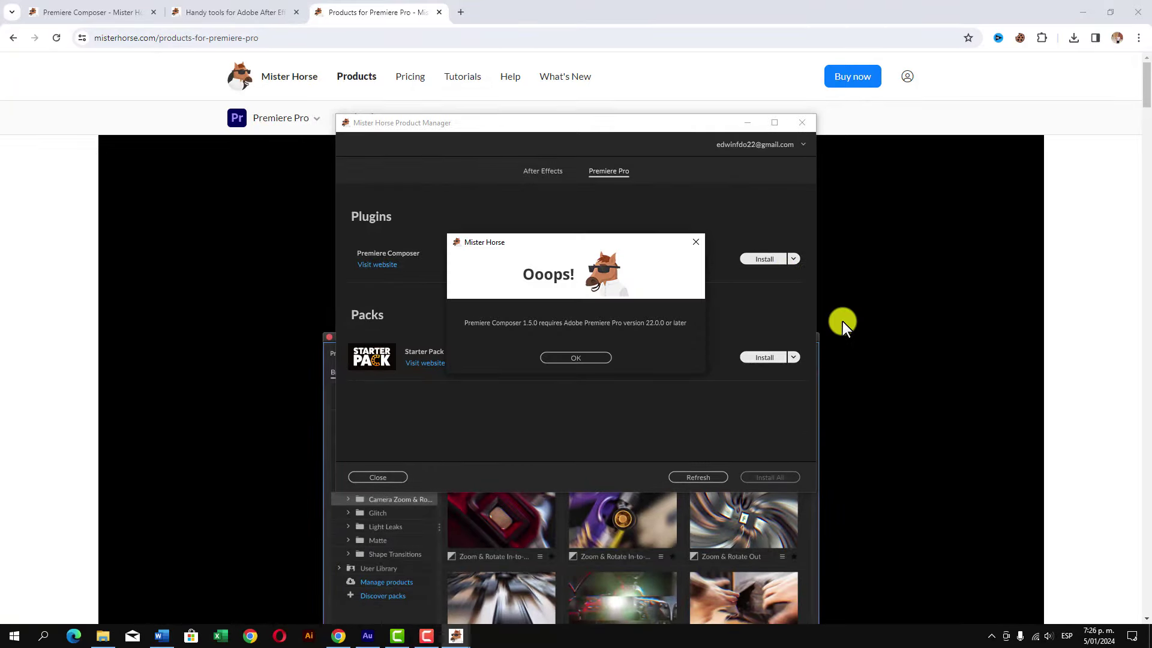
click(592, 359)
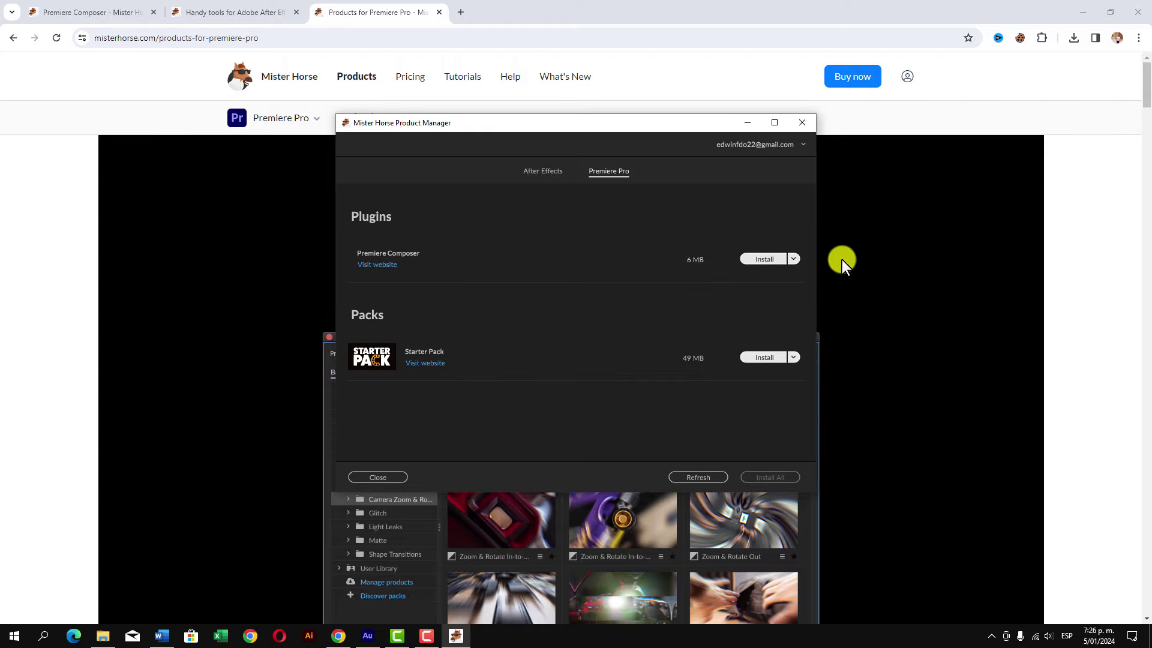
Install Premiere Composer 1.3.0 from the other versions list and OK the Starter Pack warning.
click(793, 261)
mouse_move(788, 273)
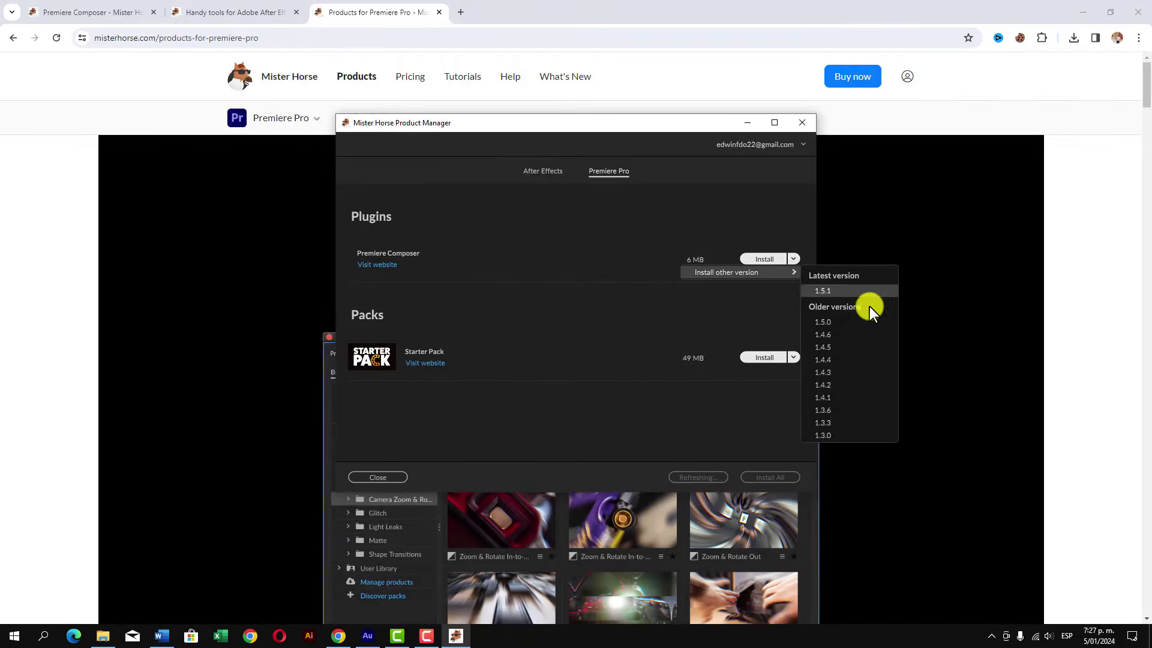
click(863, 433)
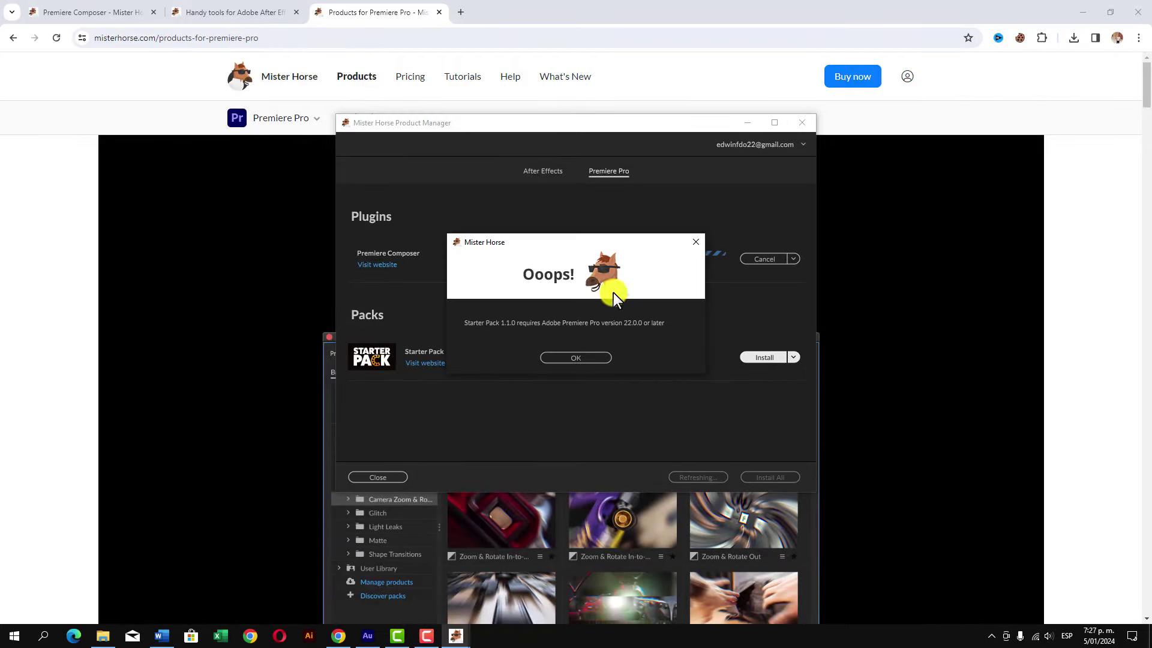
click(578, 357)
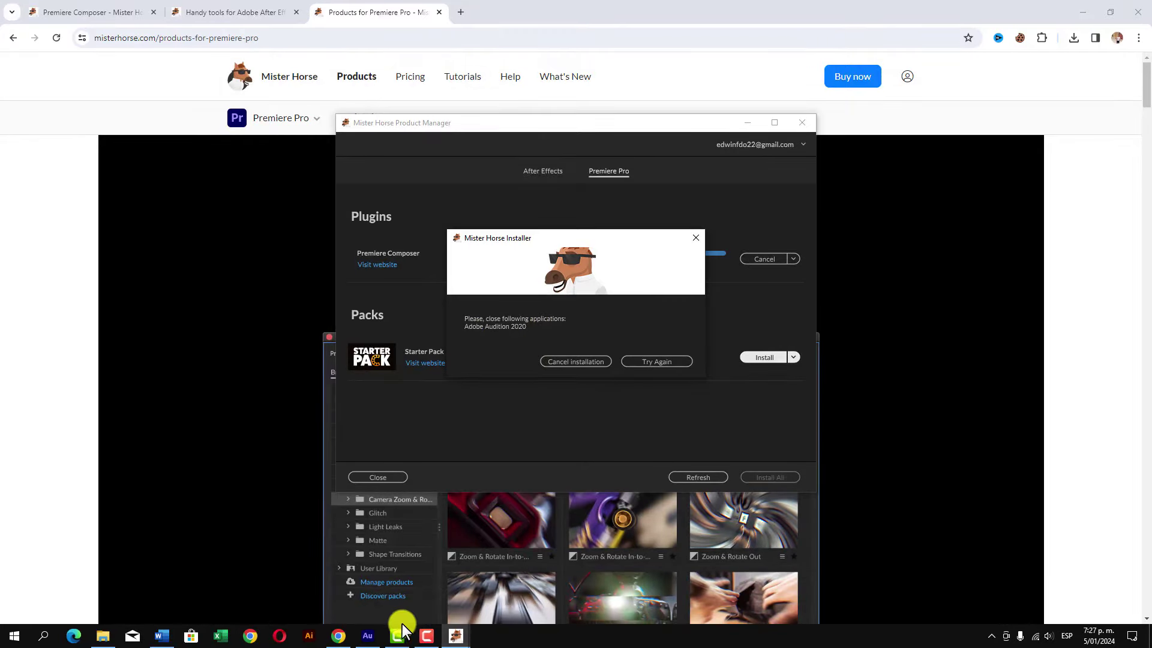
Close Adobe Audition without saving and retry the Premiere Composer installation.
click(368, 635)
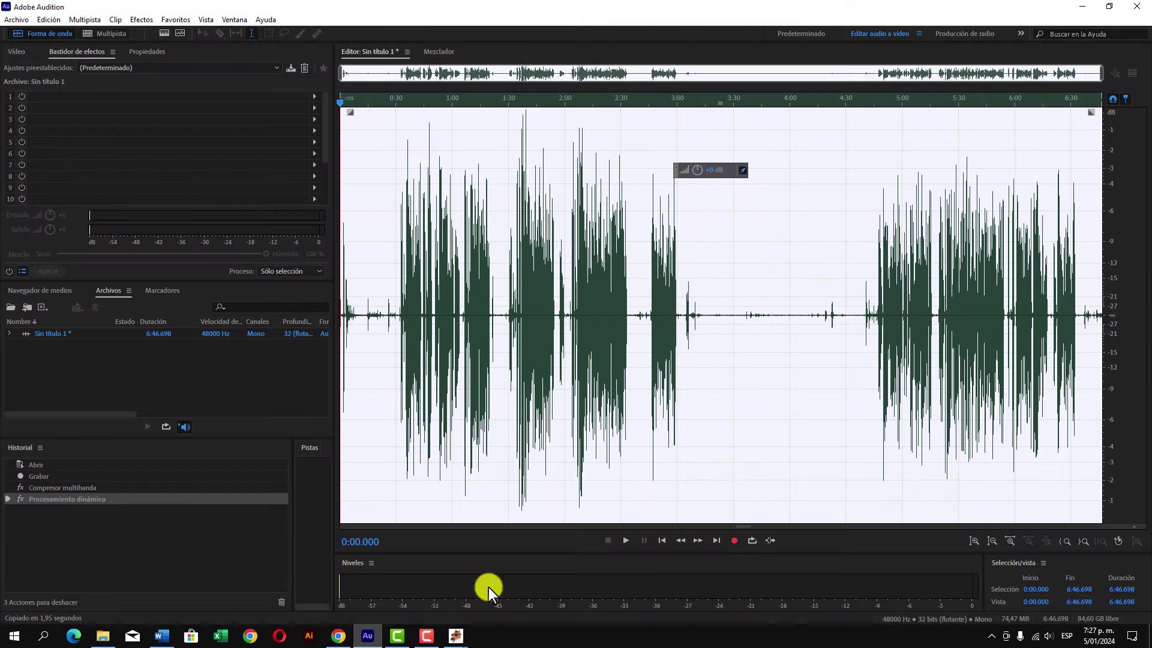
click(1137, 7)
click(599, 332)
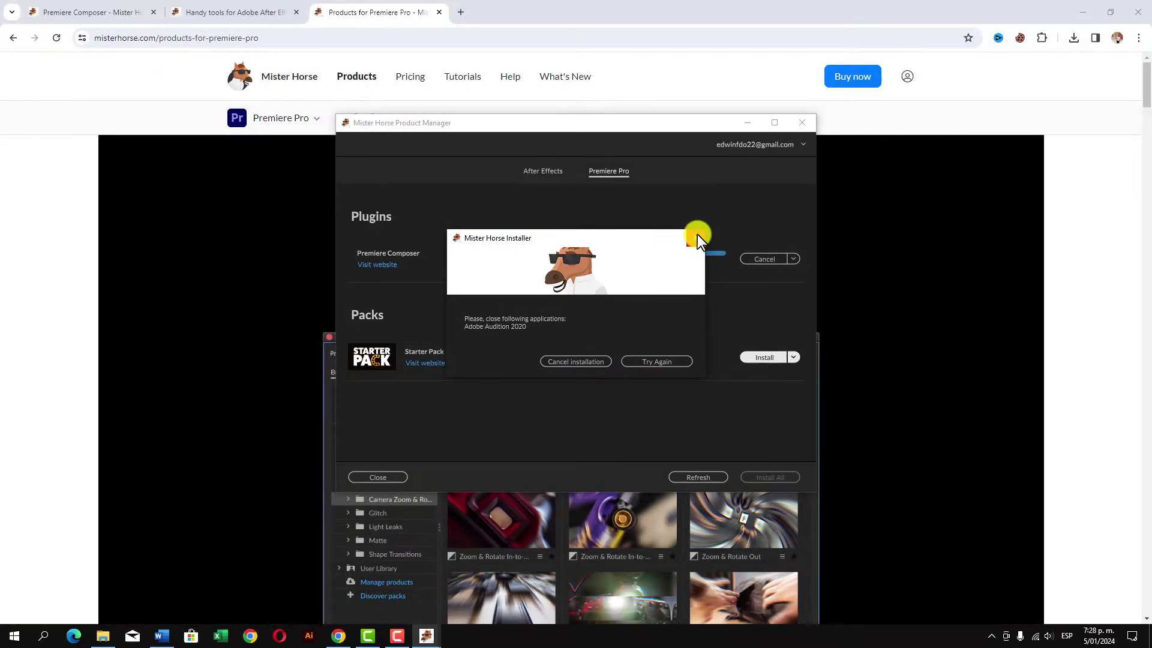
click(696, 238)
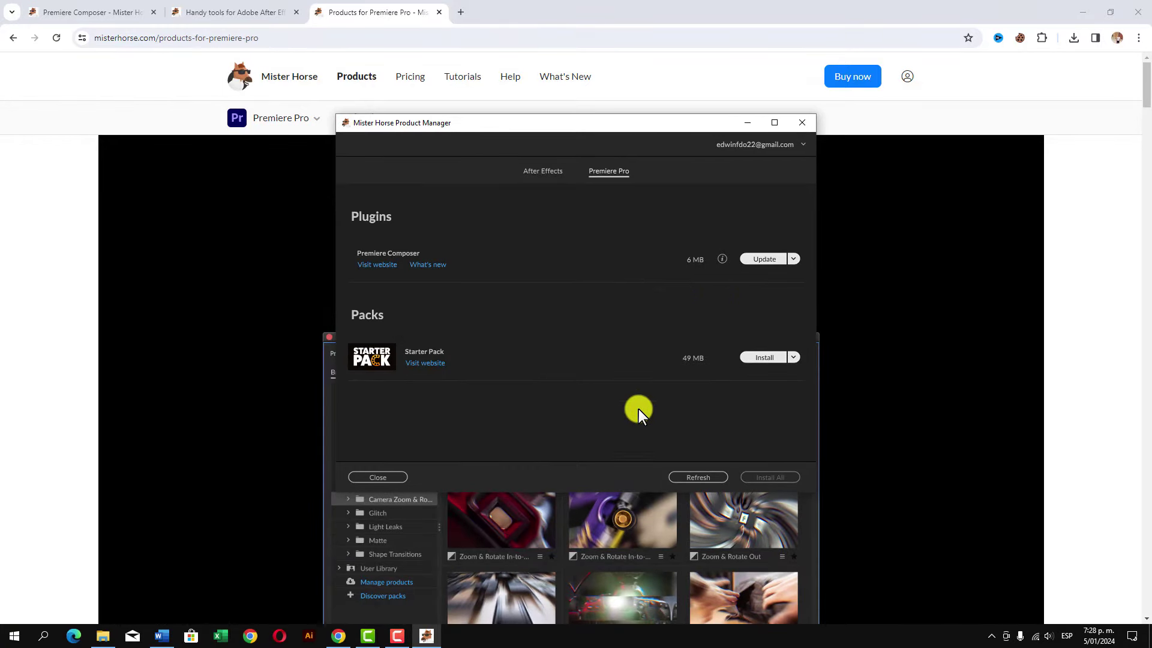
Install Starter Pack version 1.0.7 and refresh the product list.
click(794, 359)
mouse_move(791, 368)
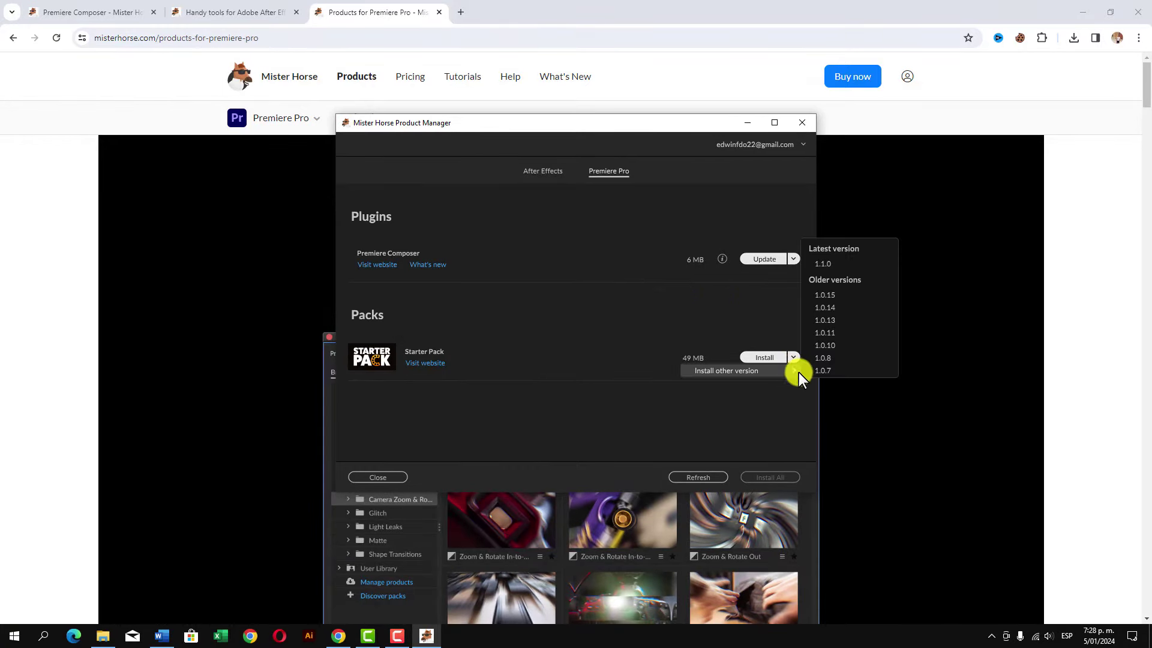
click(840, 369)
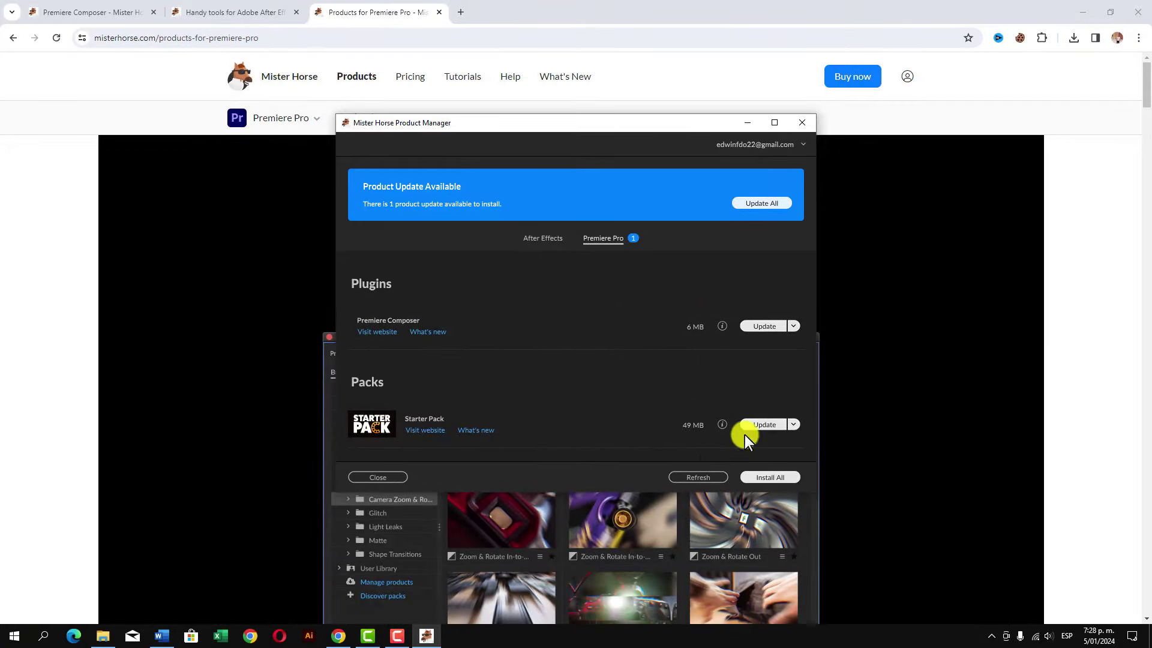
click(703, 482)
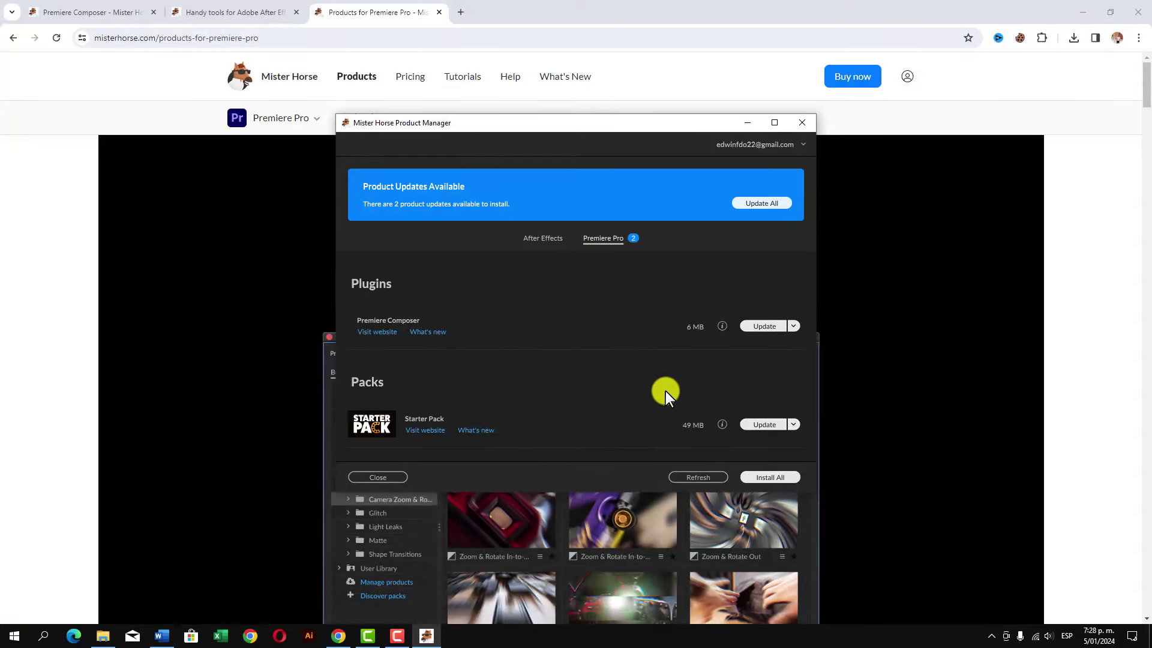
click(14, 637)
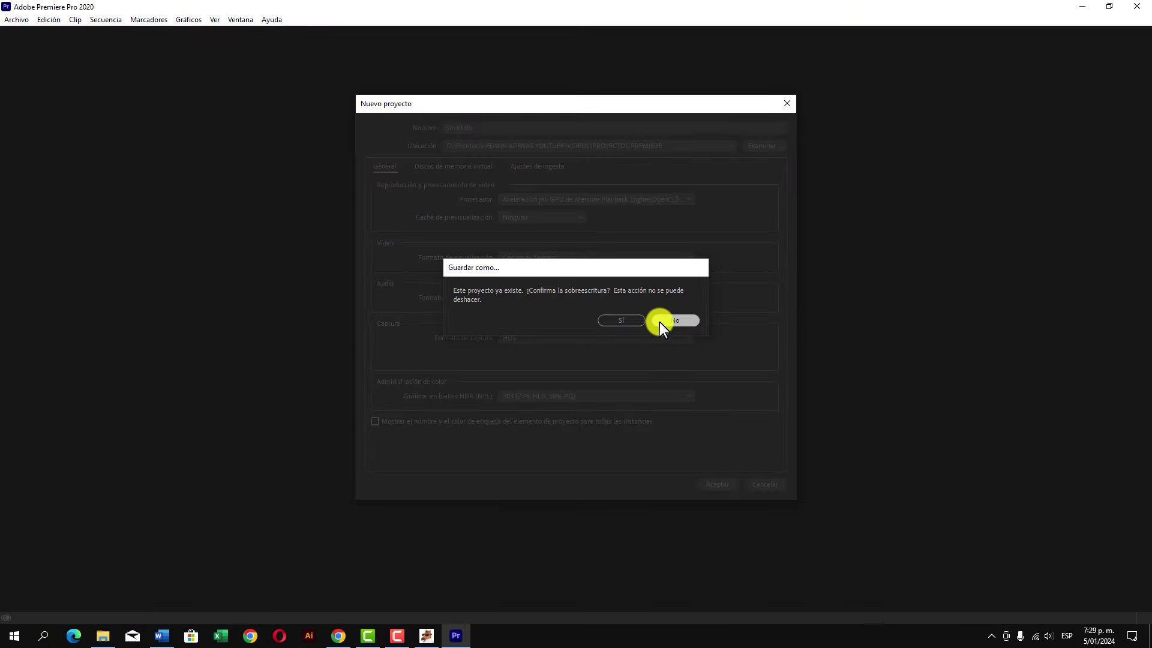
Launch Premiere Pro 2020 and create a new project named 'premiere'.
click(660, 322)
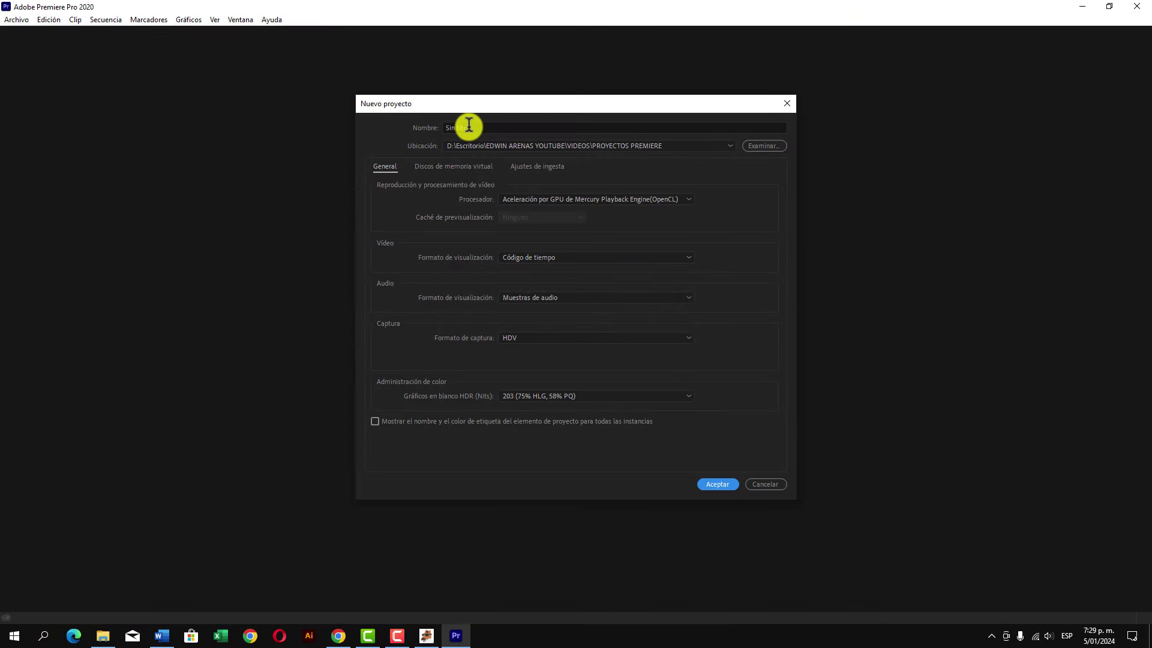
click(485, 128)
text(premiere)
key(Return)
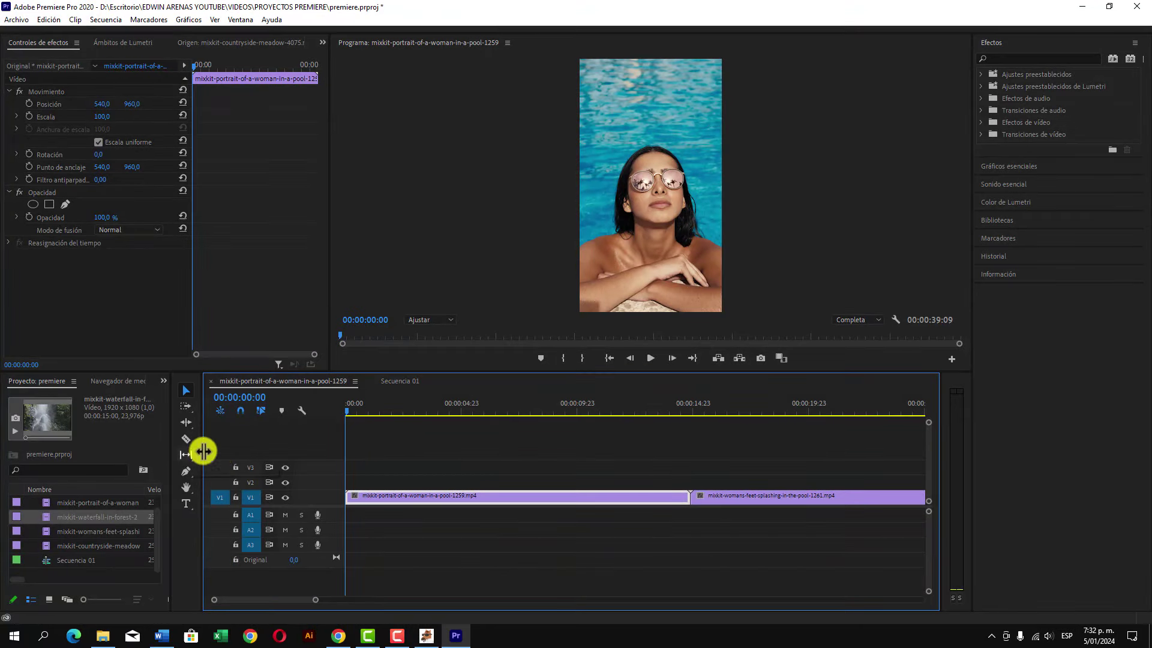
Preview the meadow footage in Secuencia 01, return to the portrait sequence, and open Ventana > Extensiones.
click(401, 380)
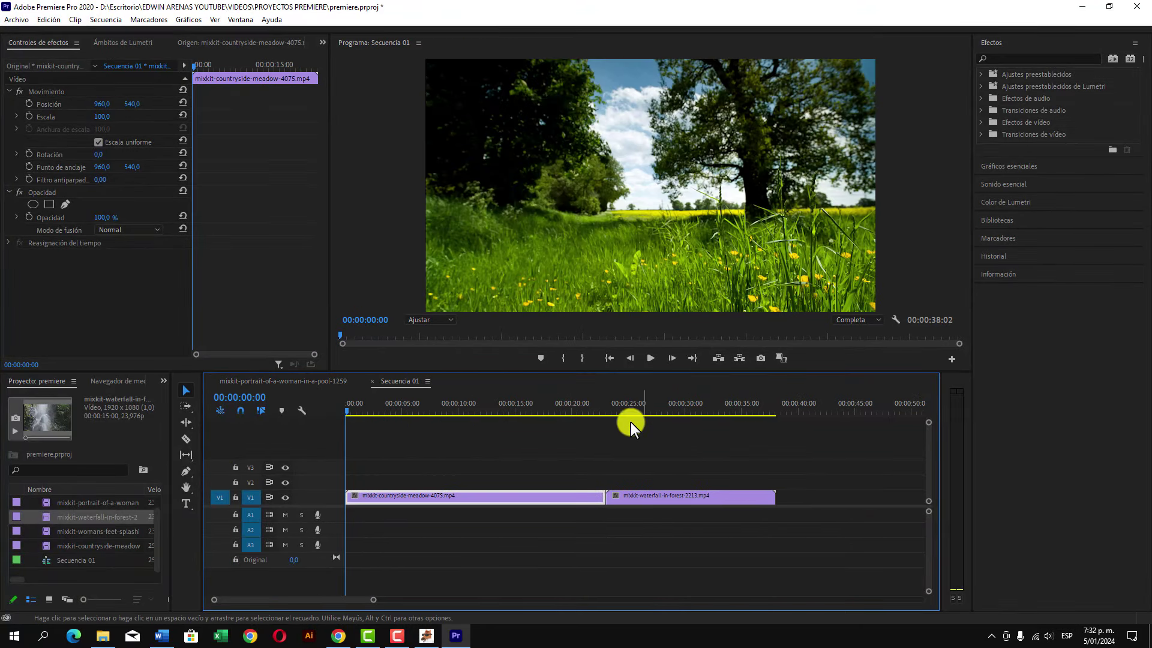
drag(690, 416, 505, 402)
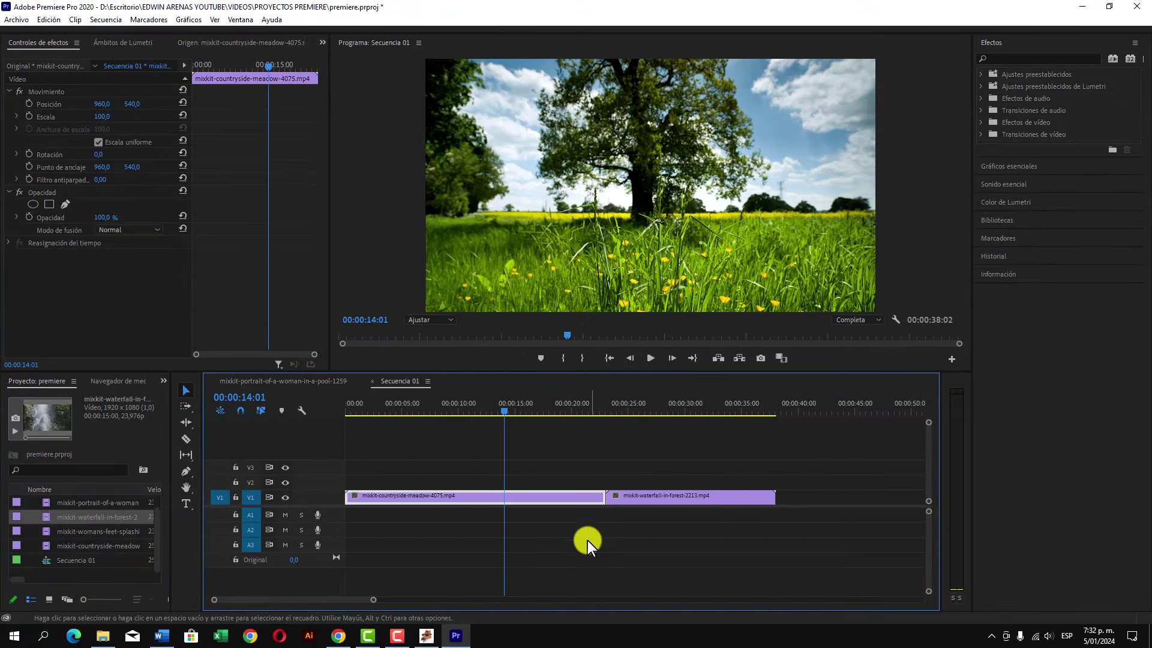
click(294, 380)
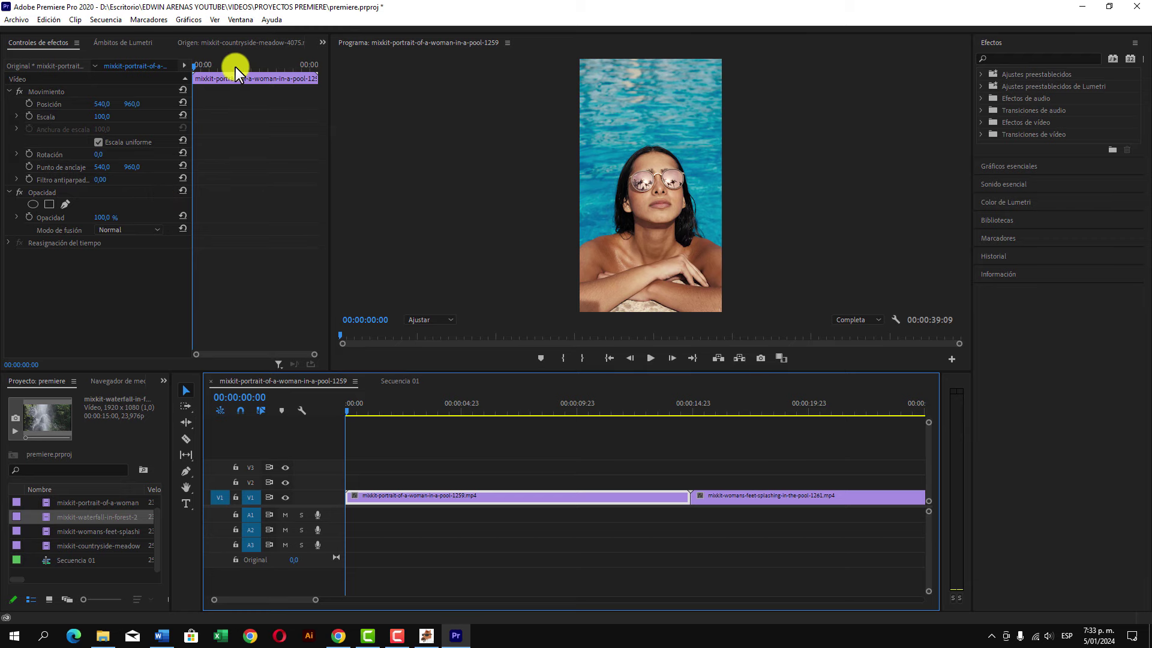
click(243, 19)
mouse_move(327, 51)
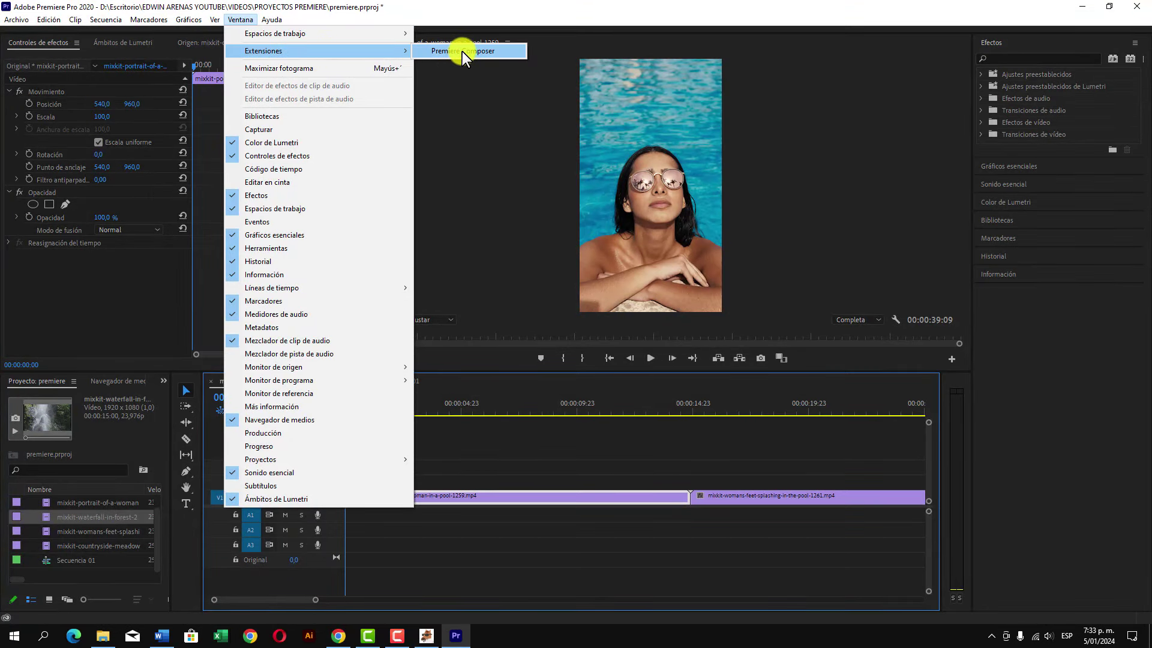
Open Premiere Composer and browse Starter Pack > Text Boxes, previewing the 1-Line Fill box in a widened panel.
click(505, 51)
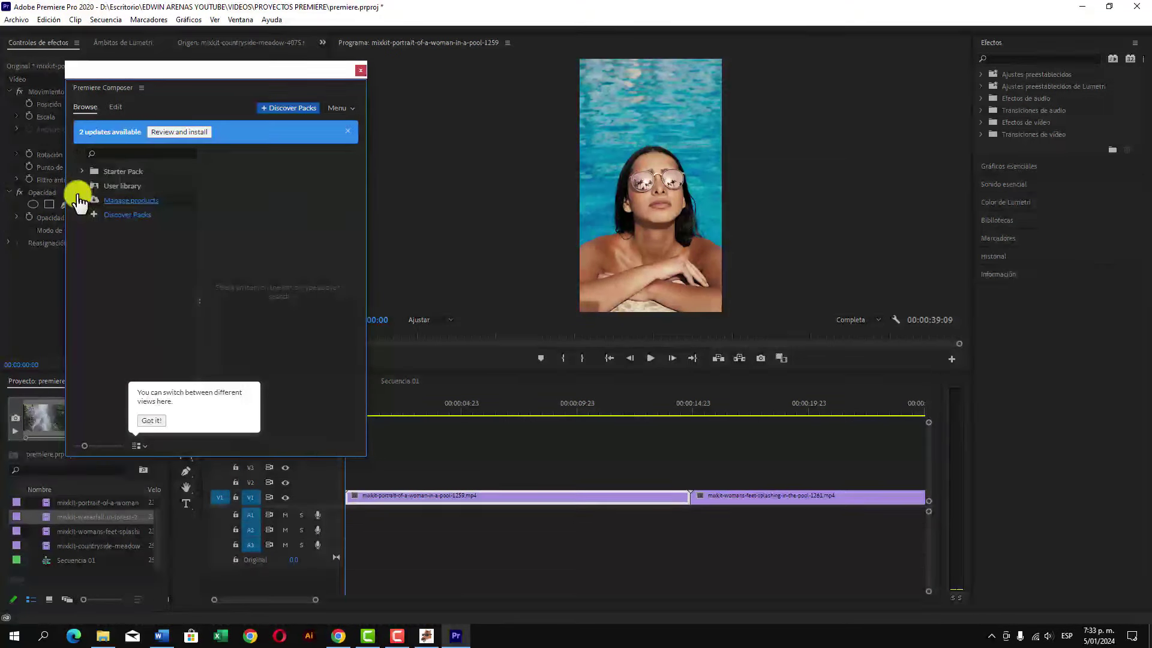
click(82, 170)
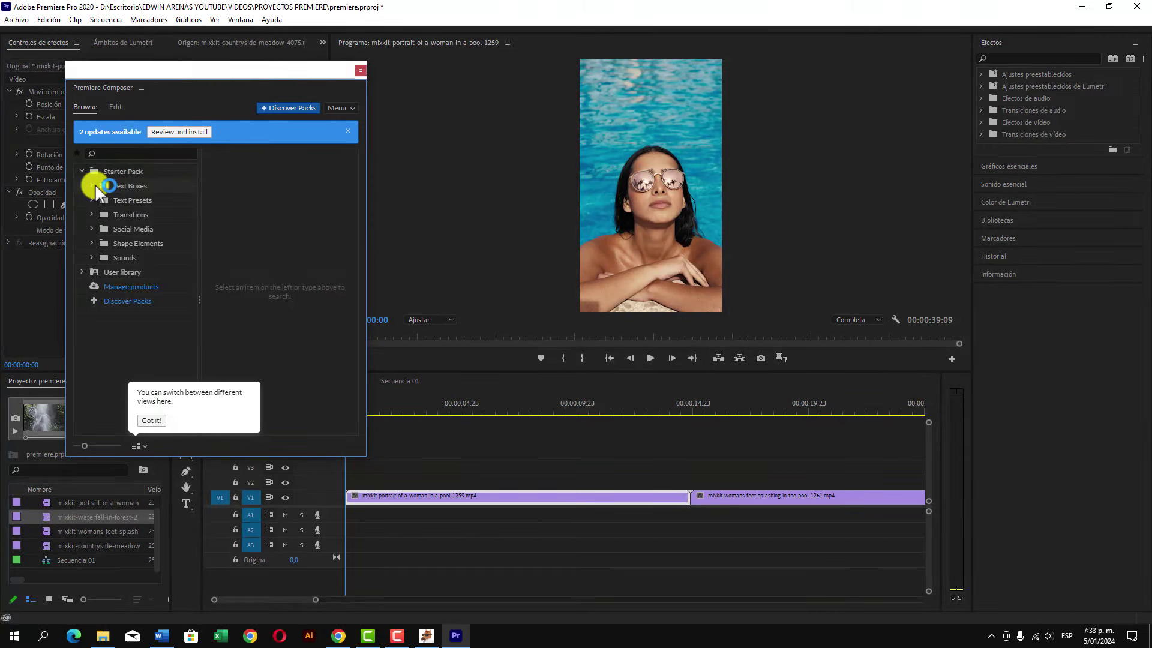
click(100, 186)
click(149, 202)
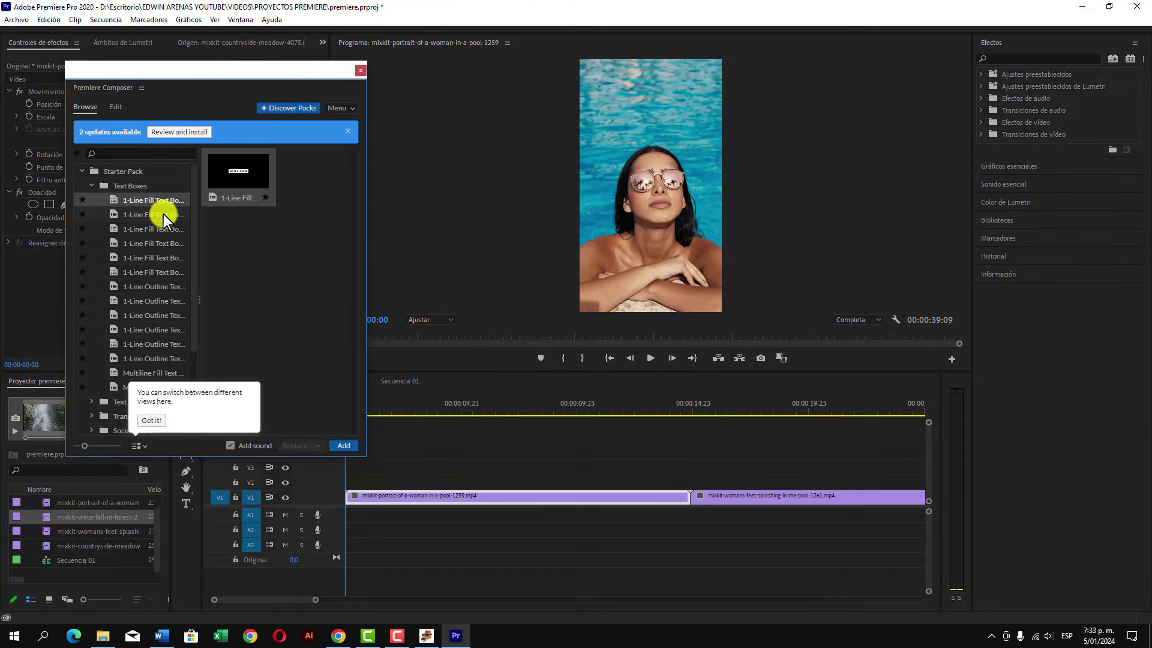
click(139, 183)
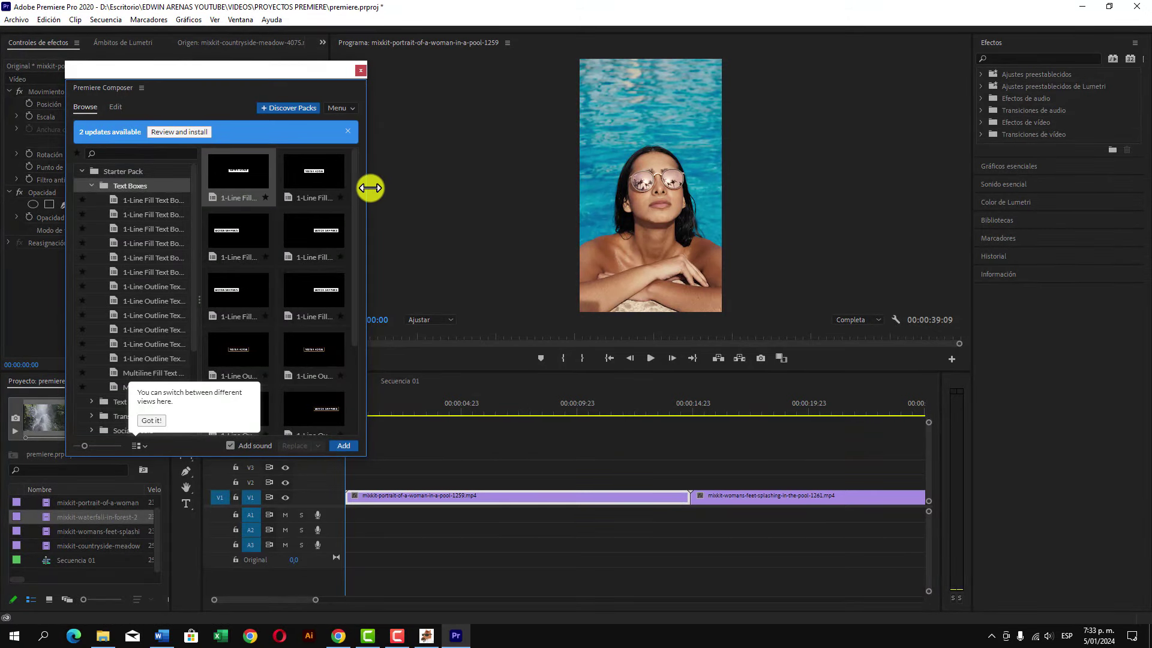
drag(368, 188, 456, 194)
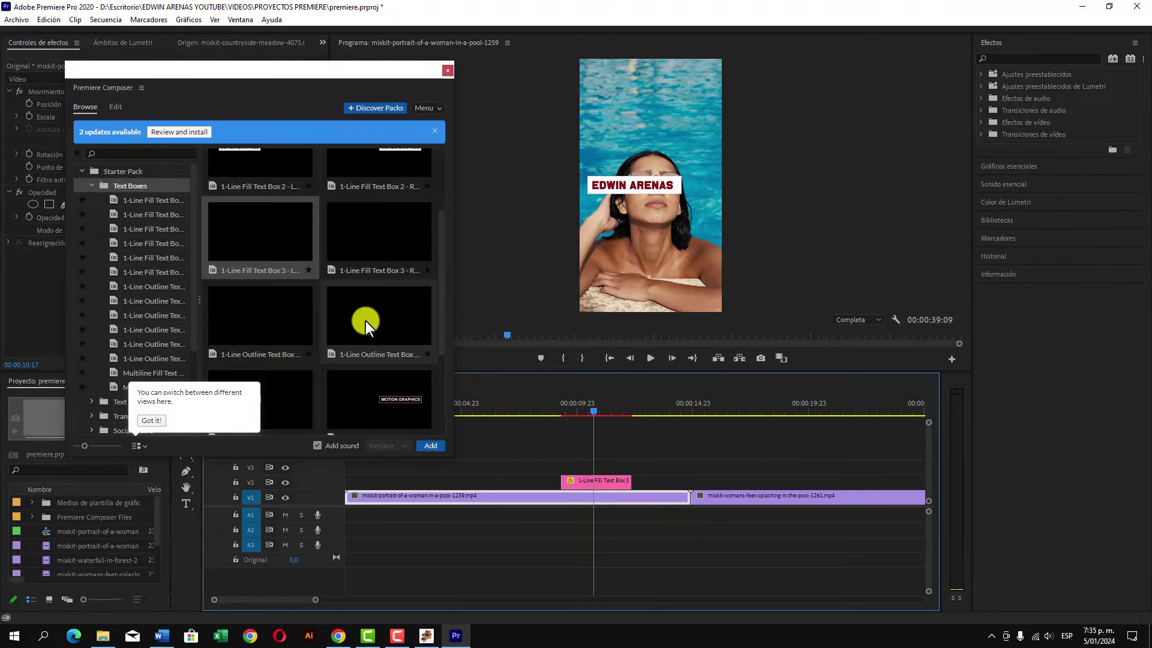
scroll(366, 320, down, 3)
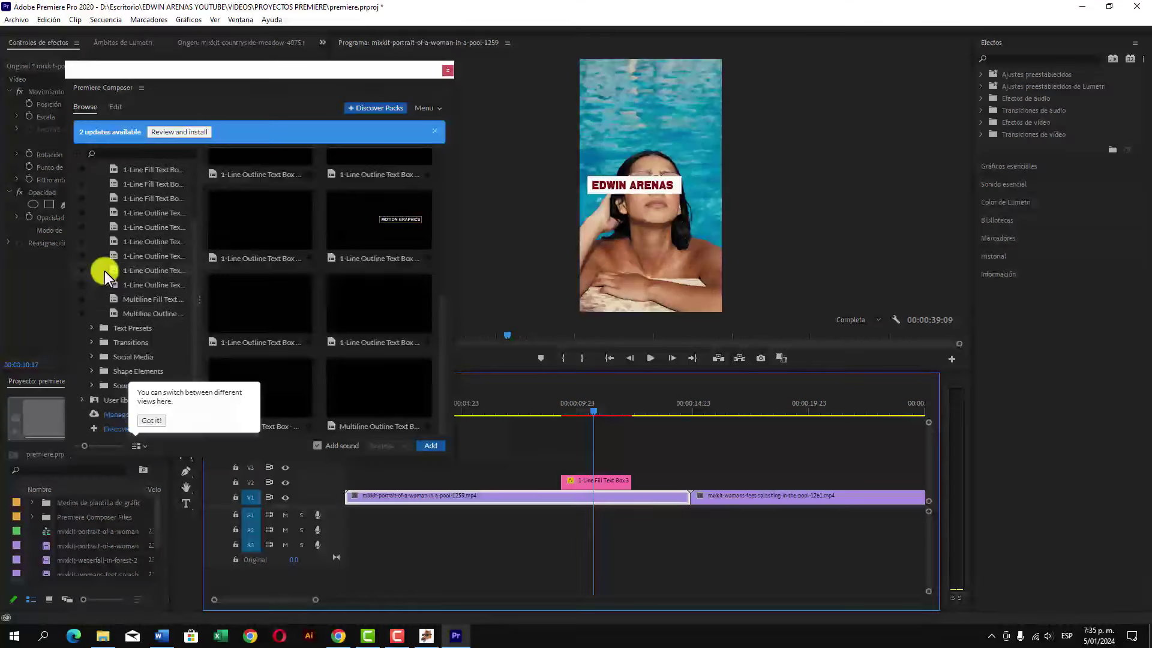
Switch from Text Boxes to Text Presets, previewing the Fade & Position Characters preset.
click(93, 187)
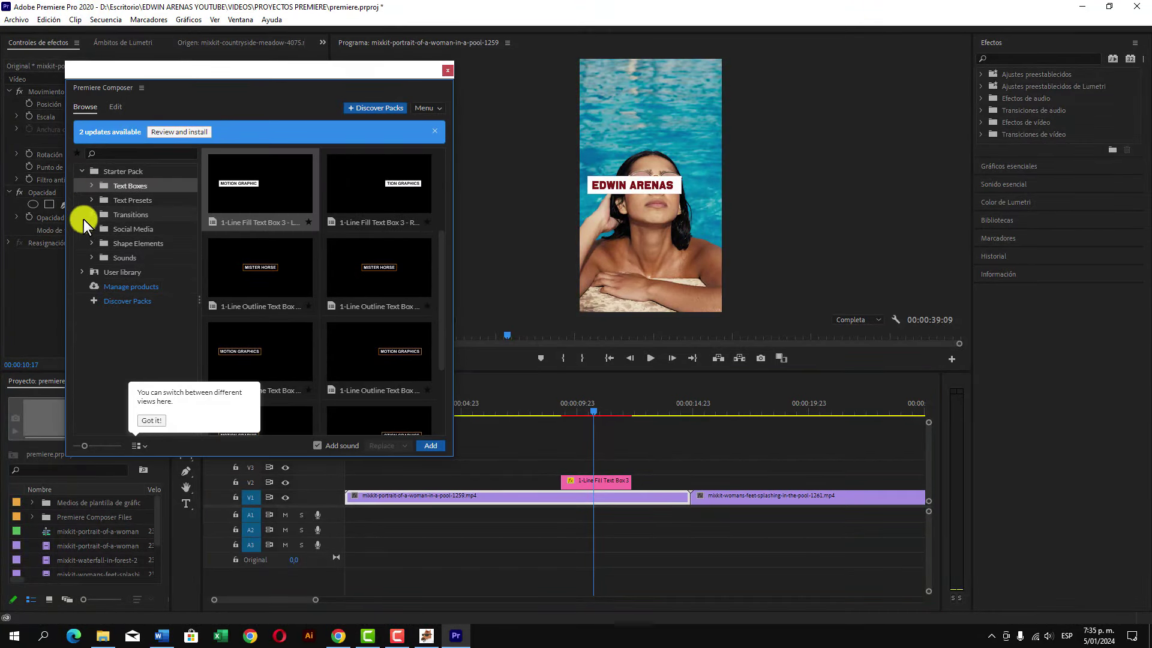
click(92, 200)
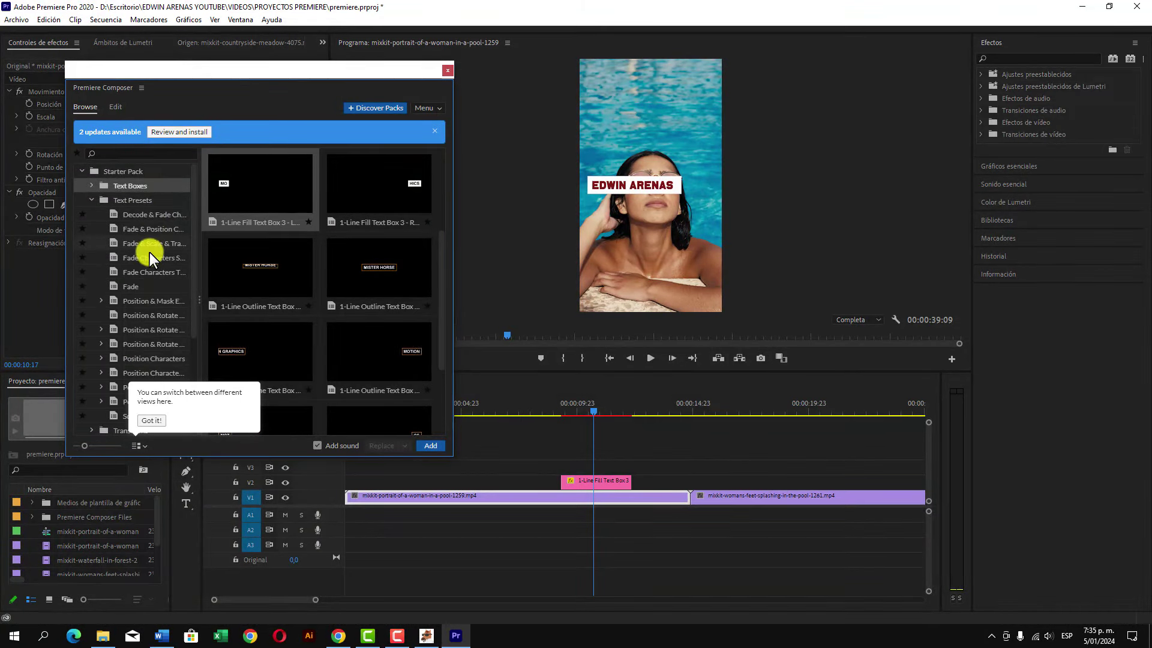
click(154, 226)
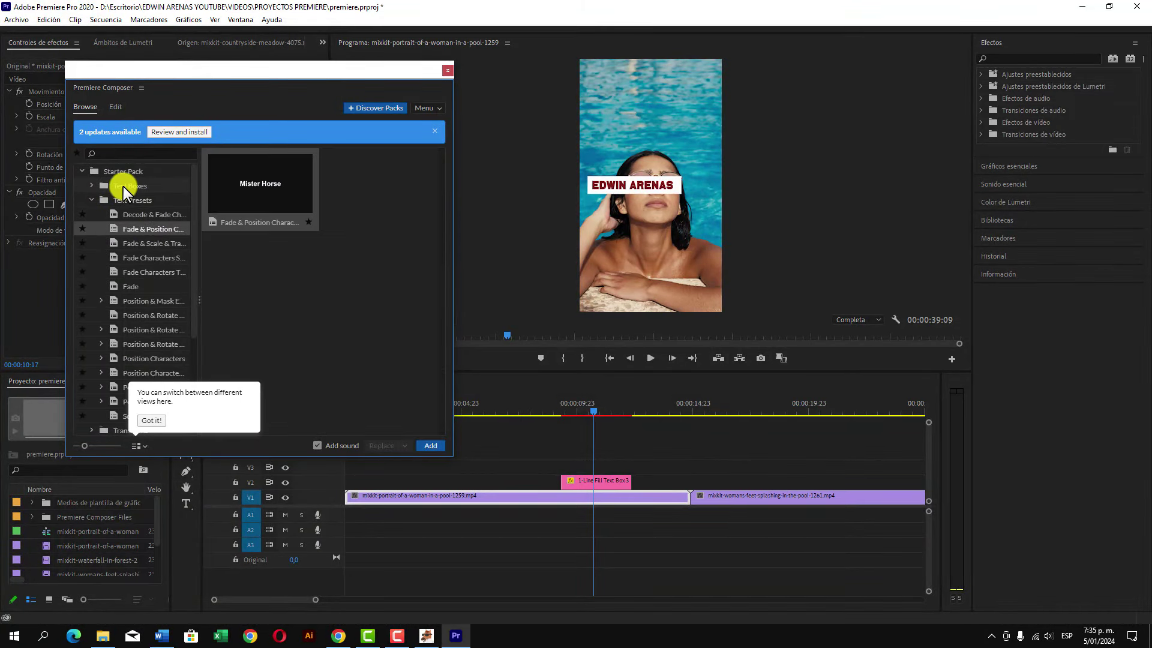
click(158, 221)
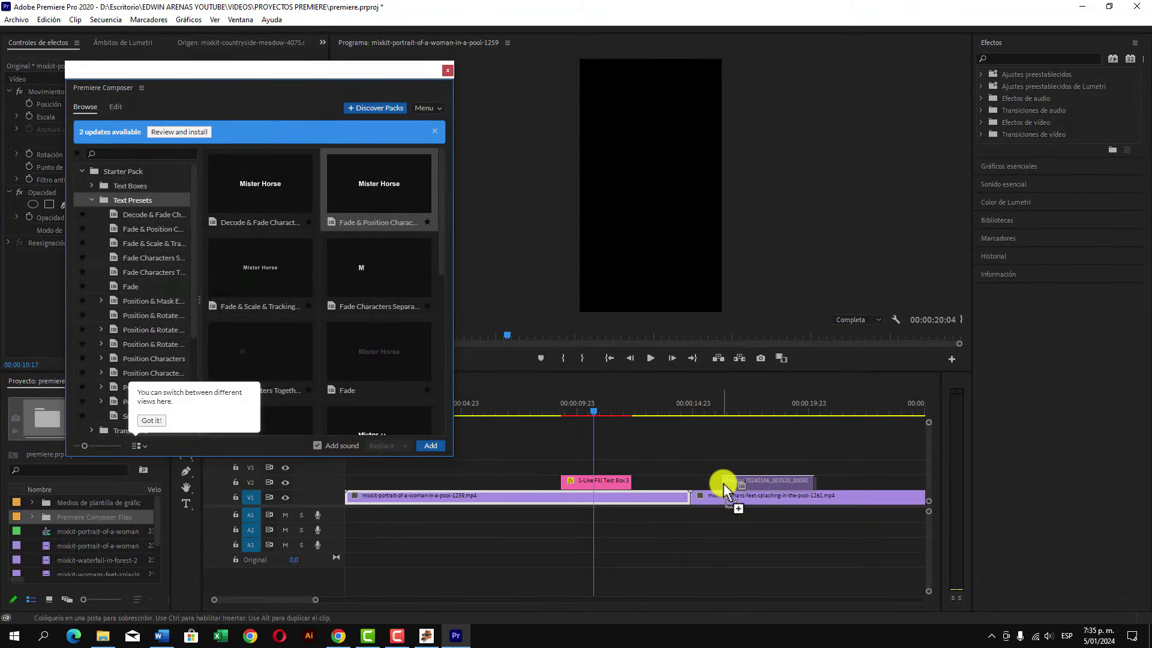
Place the Fade & Position Characters preset on V2 above the feet clip and scale its text to 62.
drag(380, 185, 723, 484)
click(762, 405)
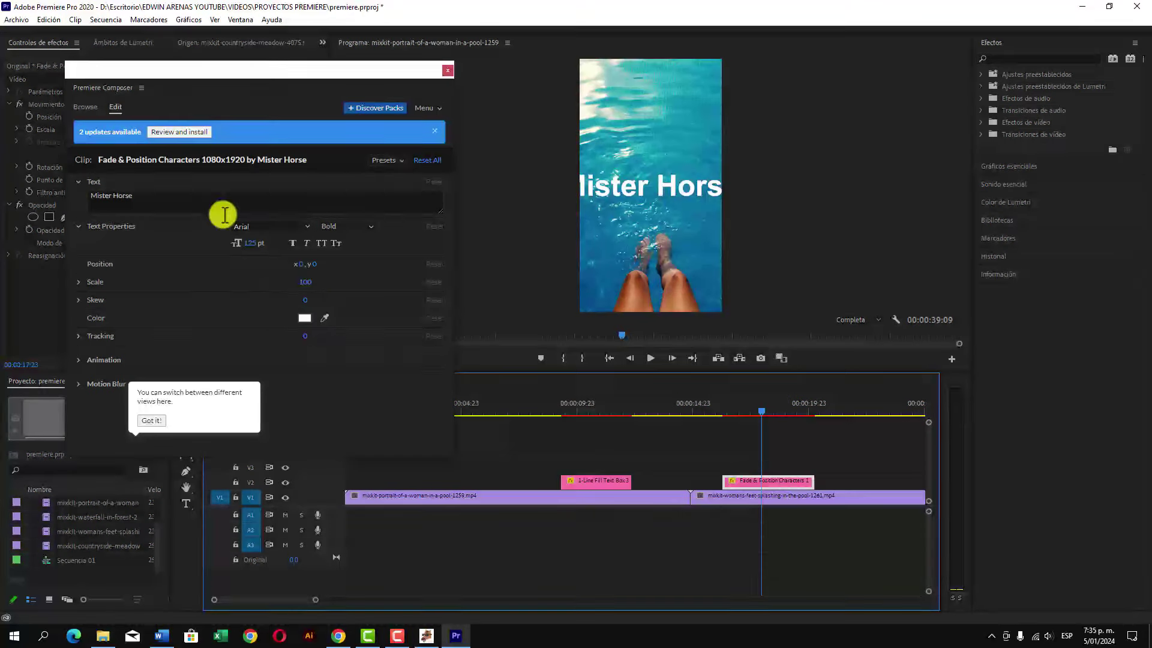
drag(306, 288, 283, 283)
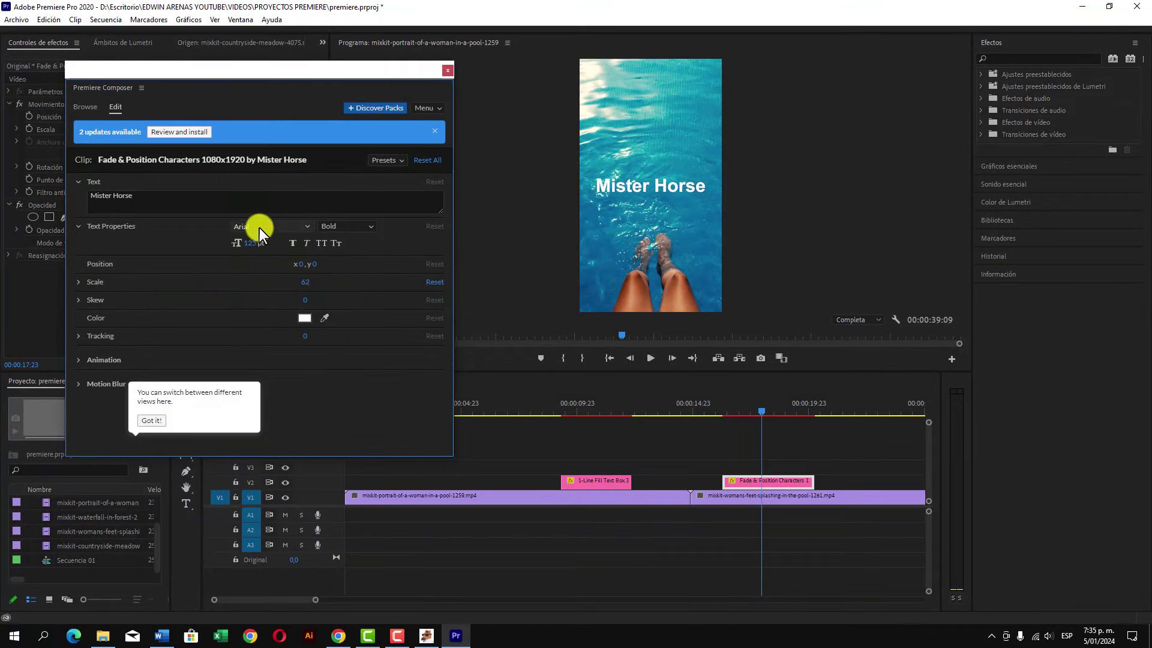
click(221, 204)
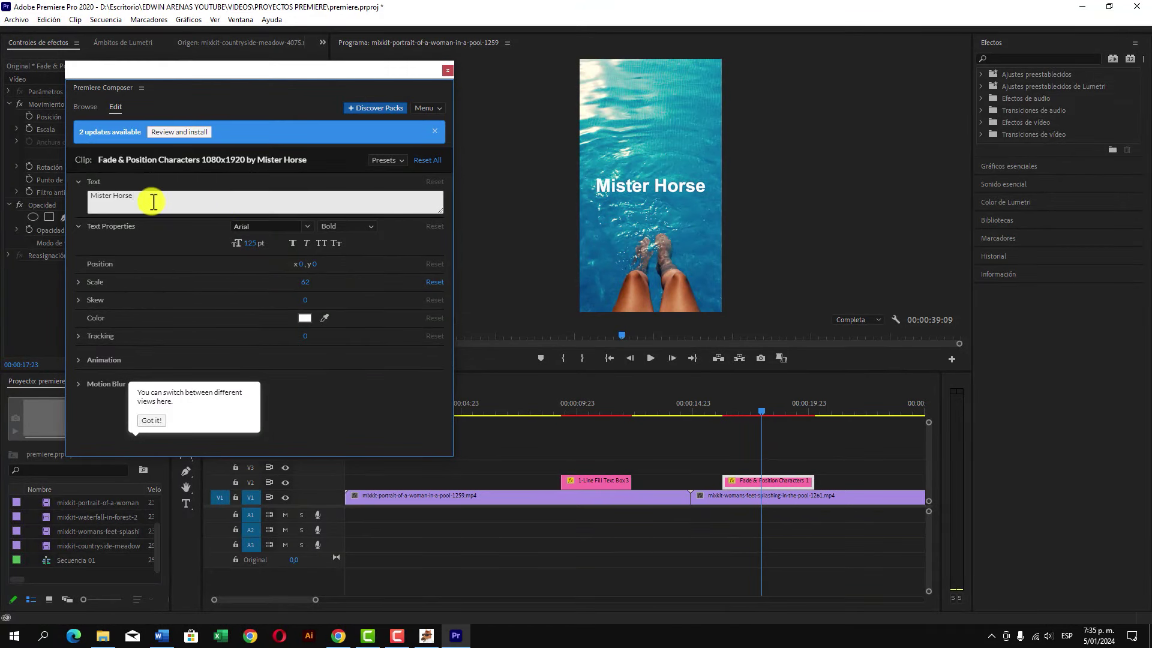
Play the Fade & Position Characters animation from just before the clip, then stop playback.
click(707, 408)
click(701, 466)
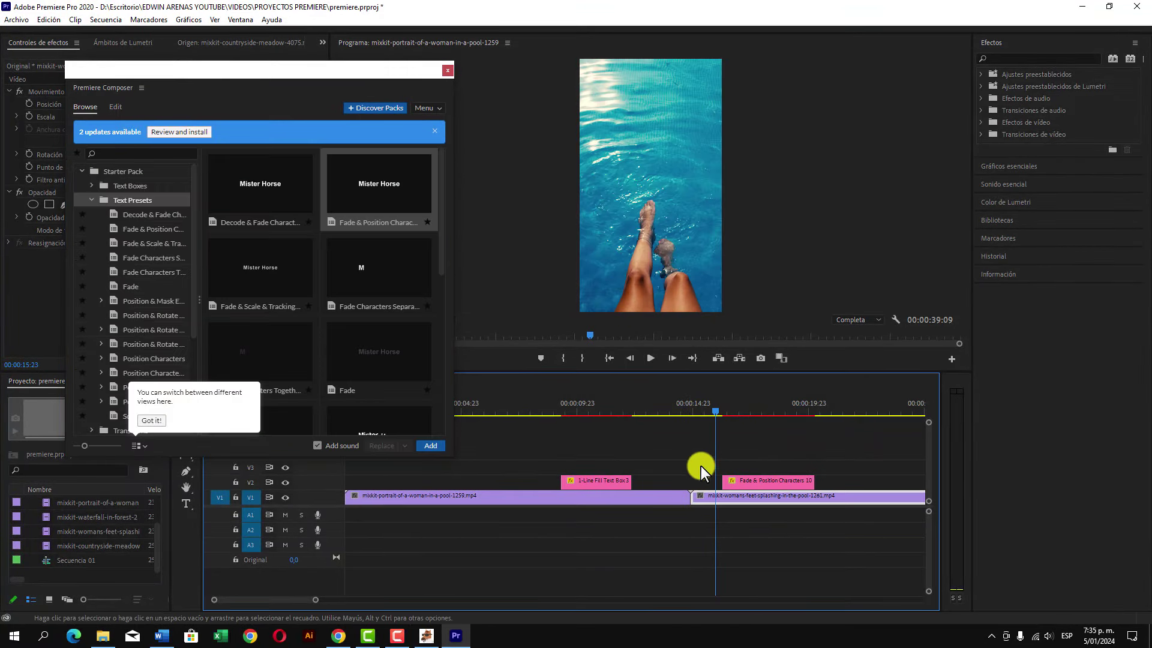
key(space)
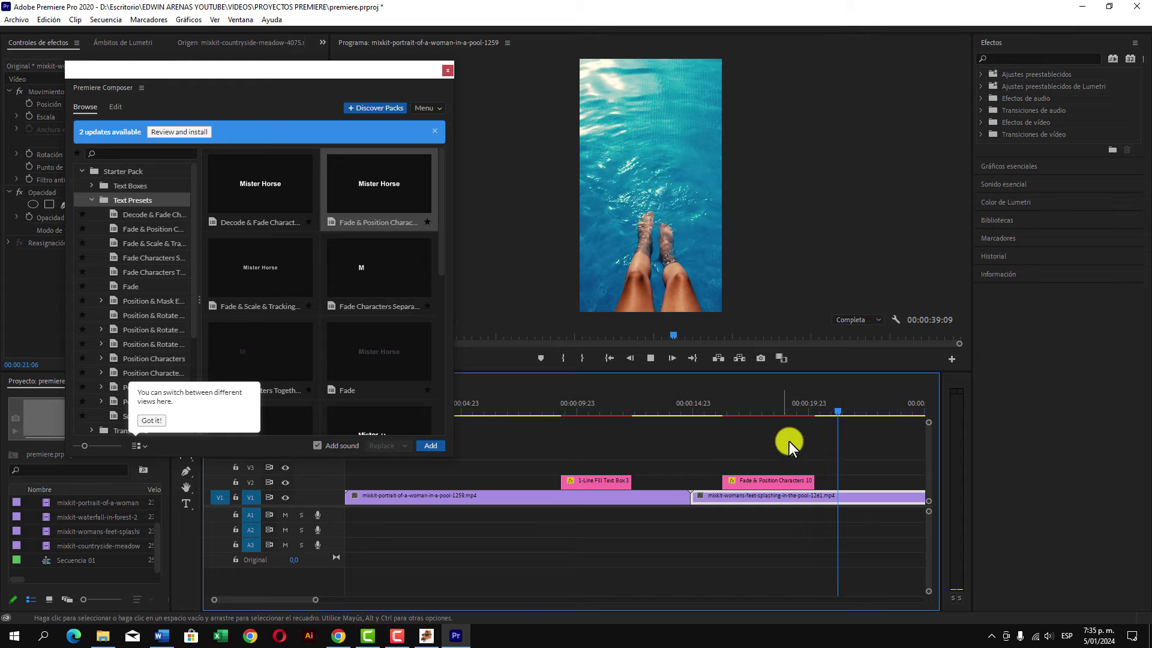
key(space)
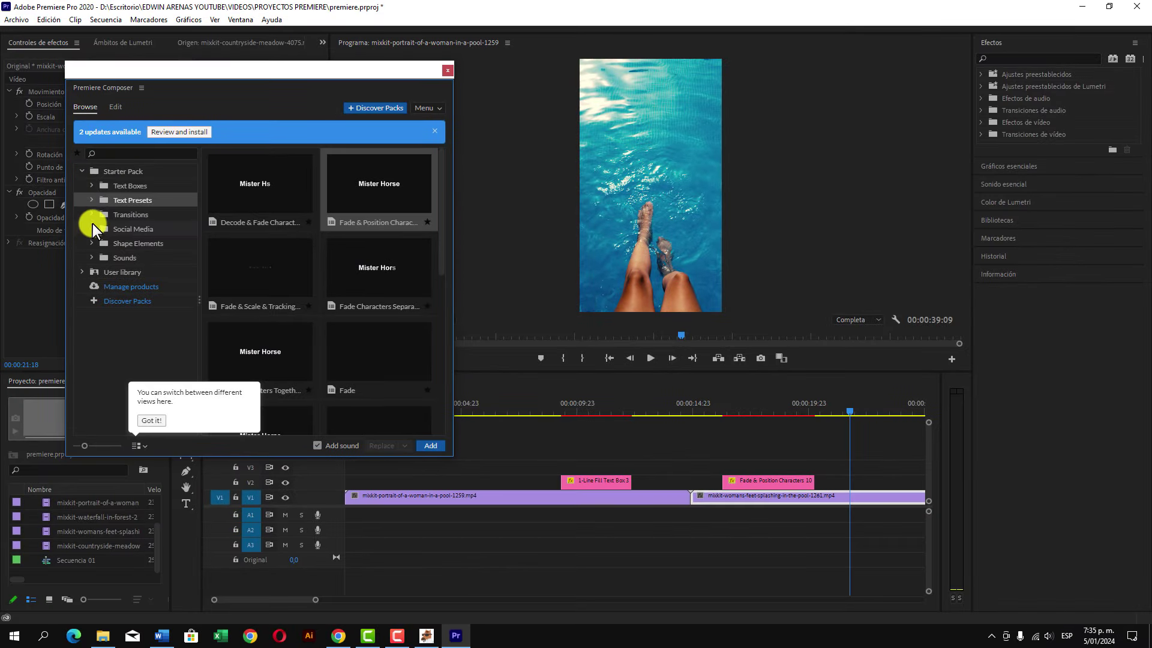
Delete the 1-Line Fill Text Box 3 and Fade & Position Characters clips, and show the Transitions thumbnails.
click(92, 215)
click(605, 482)
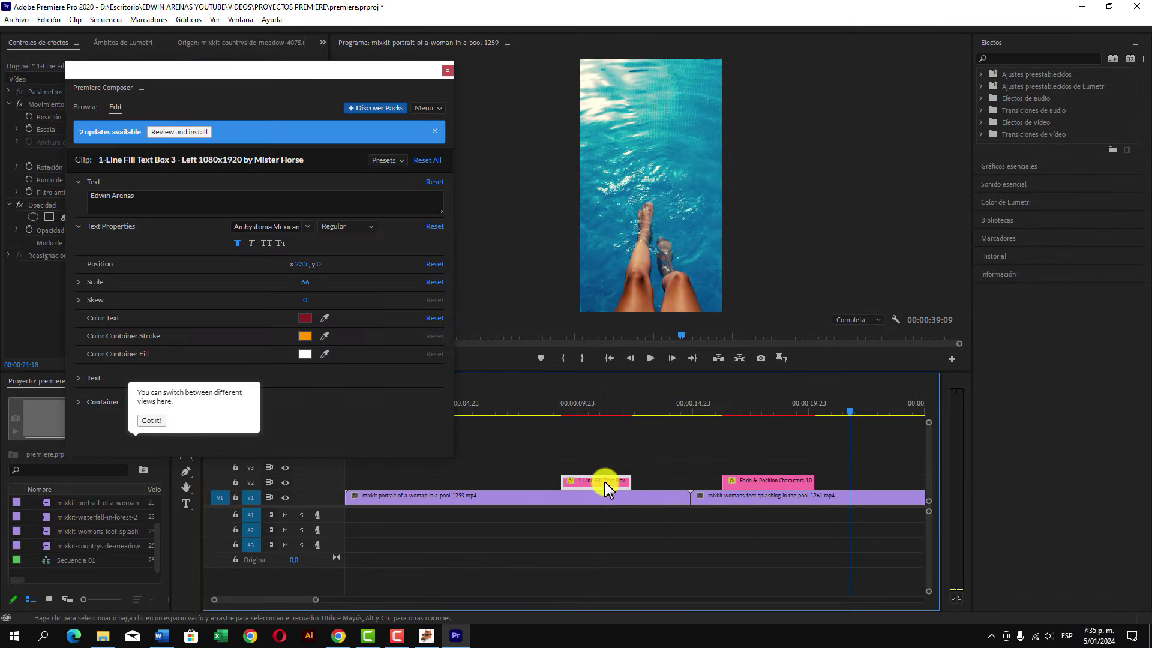
key(Delete)
click(744, 484)
key(Delete)
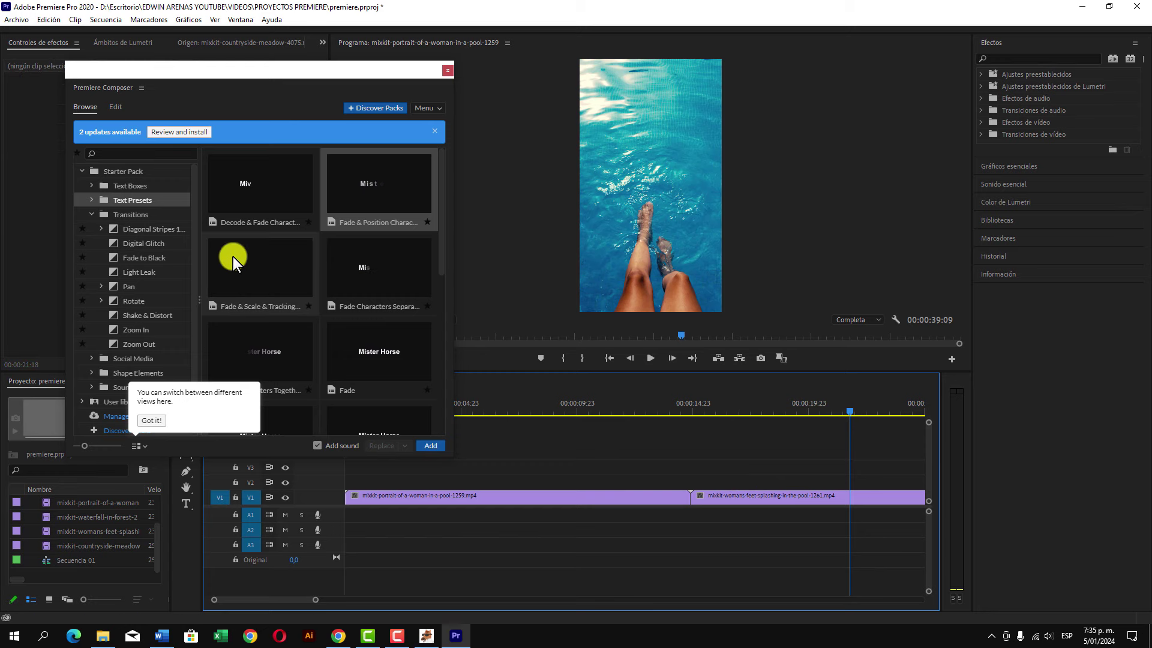
click(131, 215)
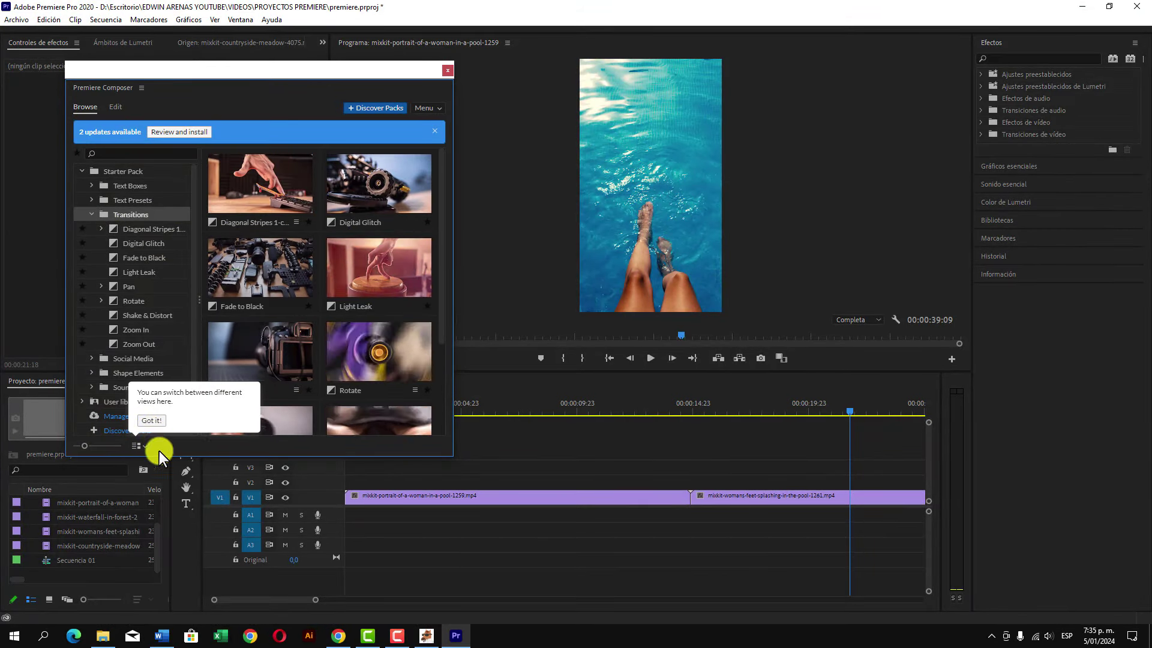
click(150, 422)
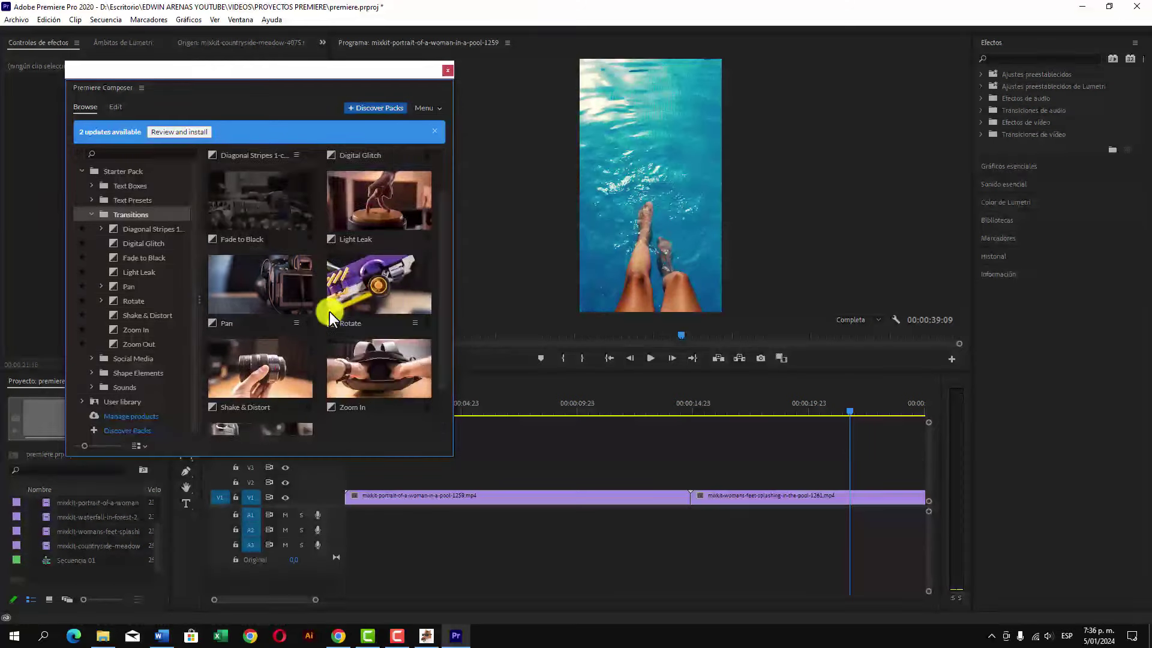
Preview the Pan transition's Bottom, Right, Top, Bottom-Left and Top-Left variants, then Bottom again.
scroll(330, 311, down, 2)
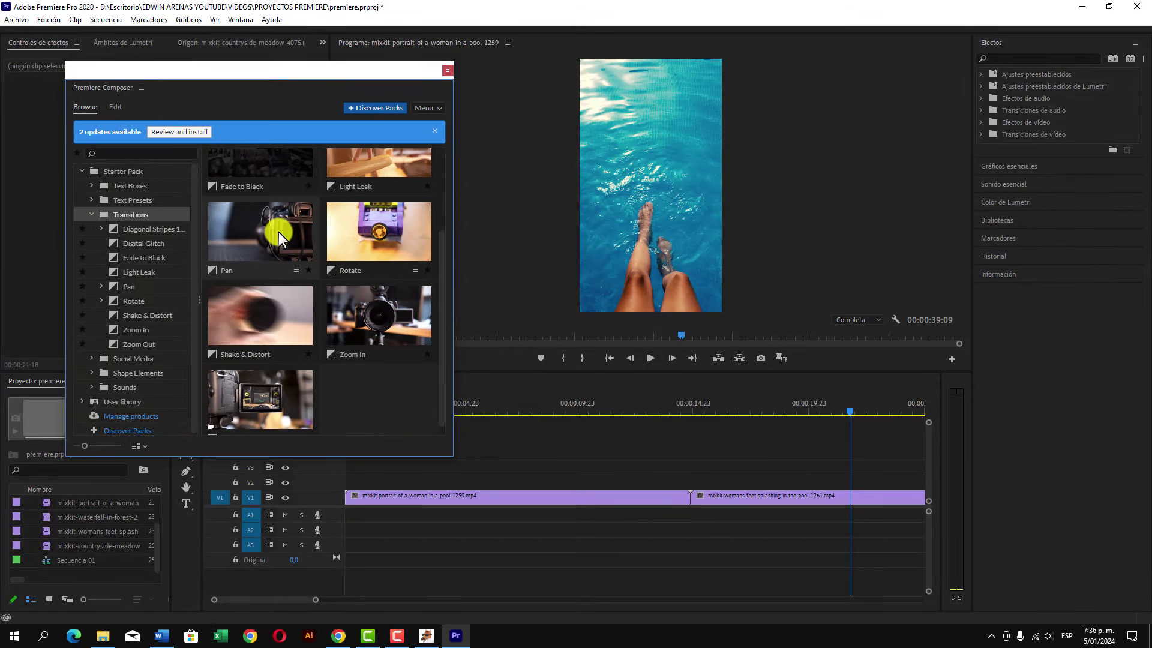
click(294, 272)
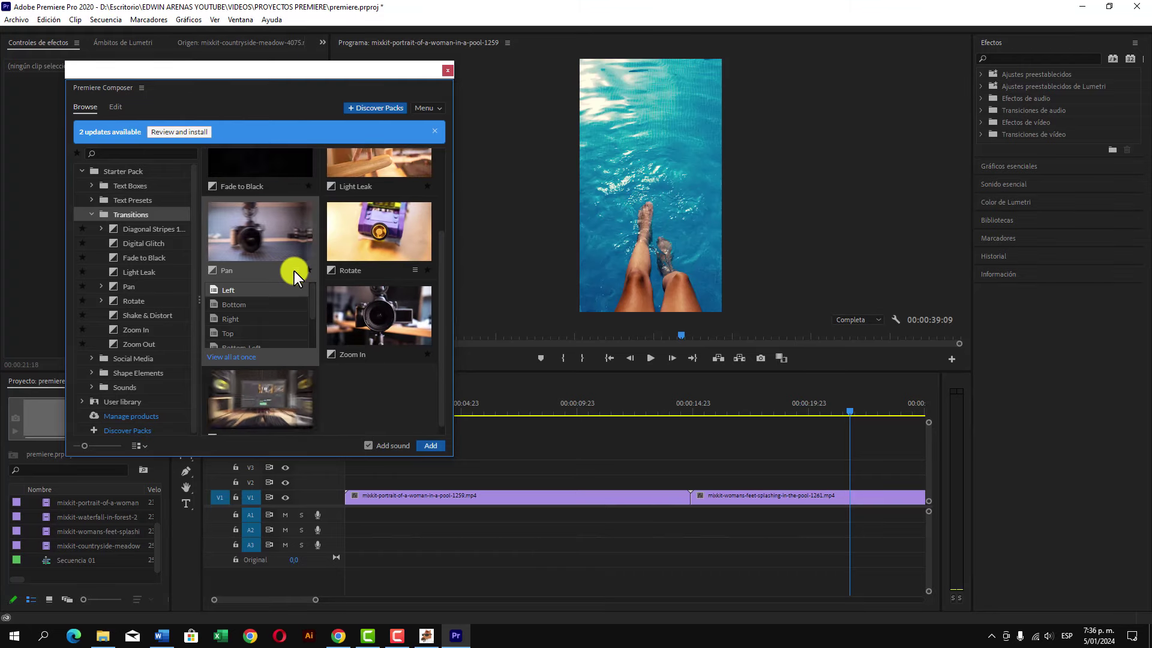
click(272, 304)
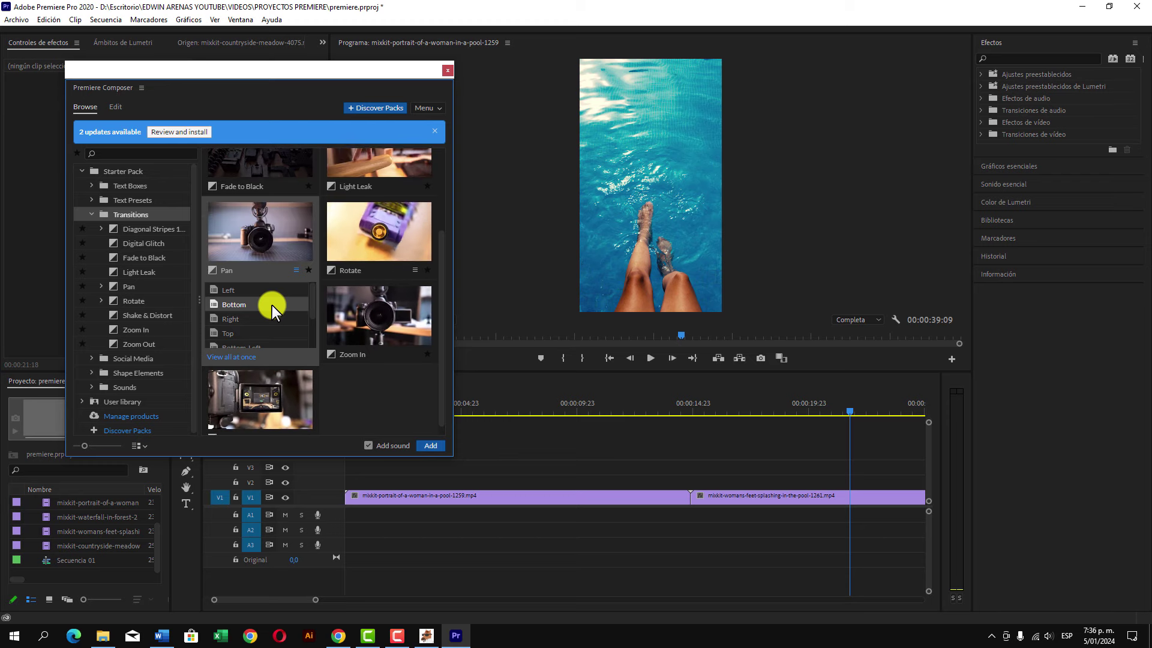
click(262, 317)
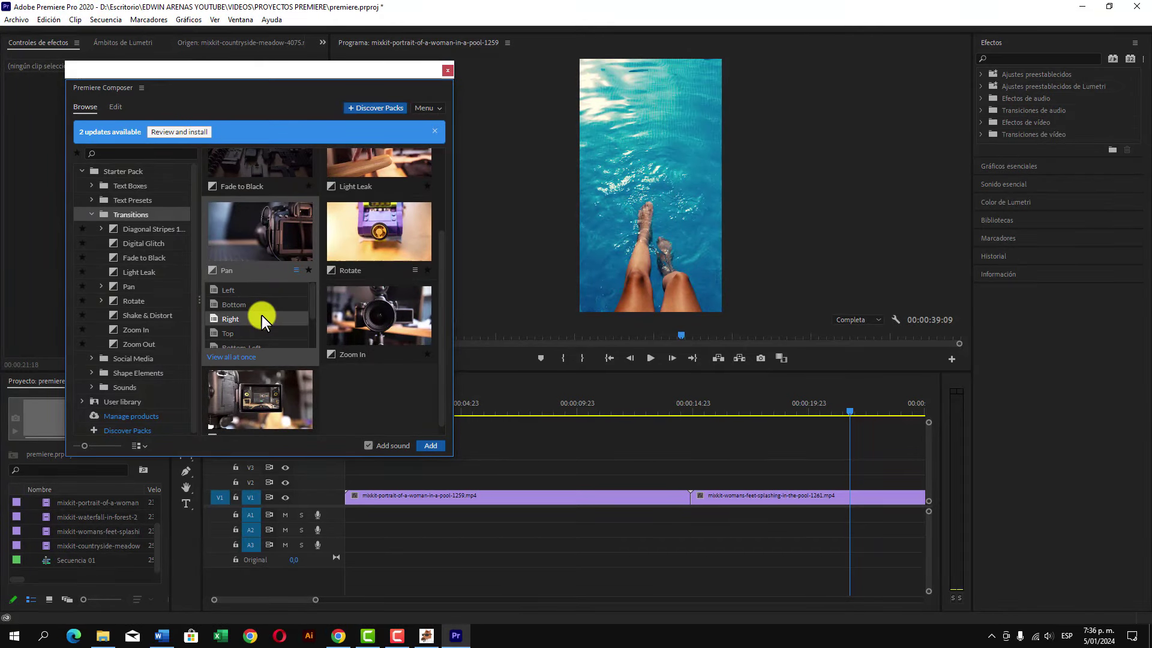
click(247, 327)
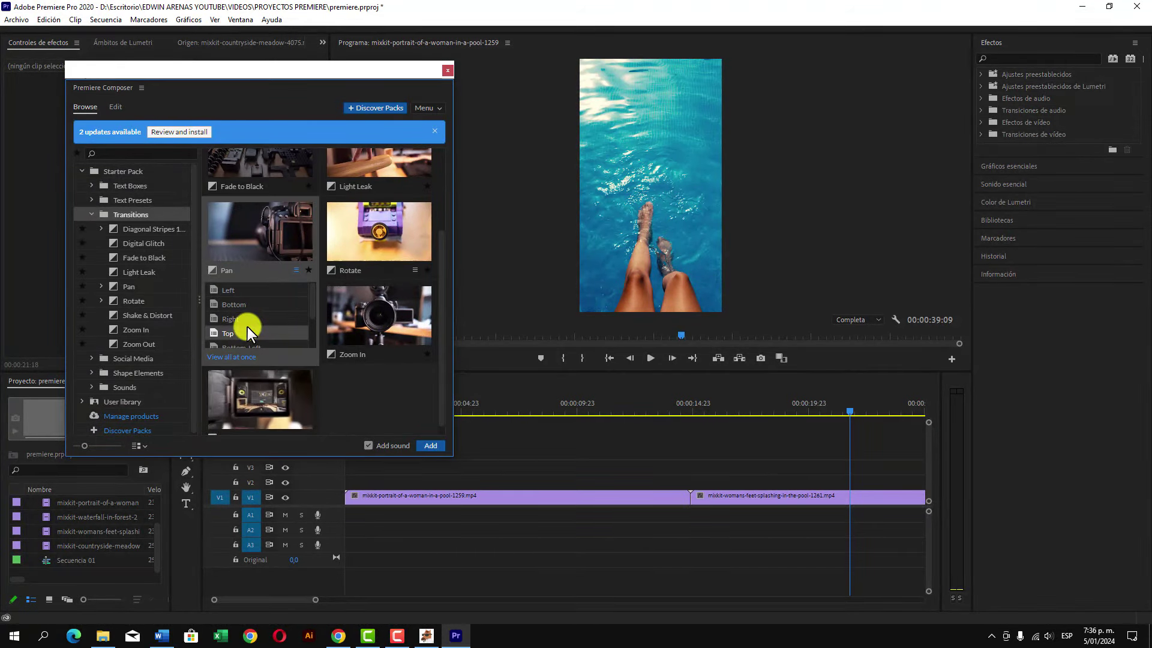
scroll(245, 323, down, 2)
click(251, 298)
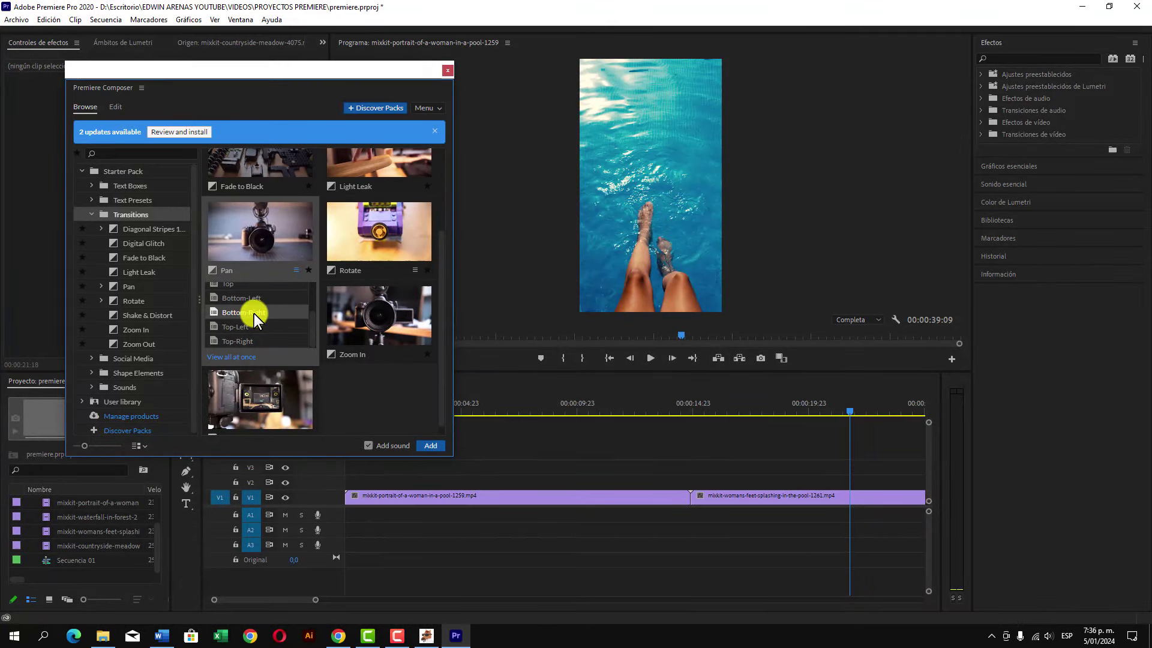
click(254, 323)
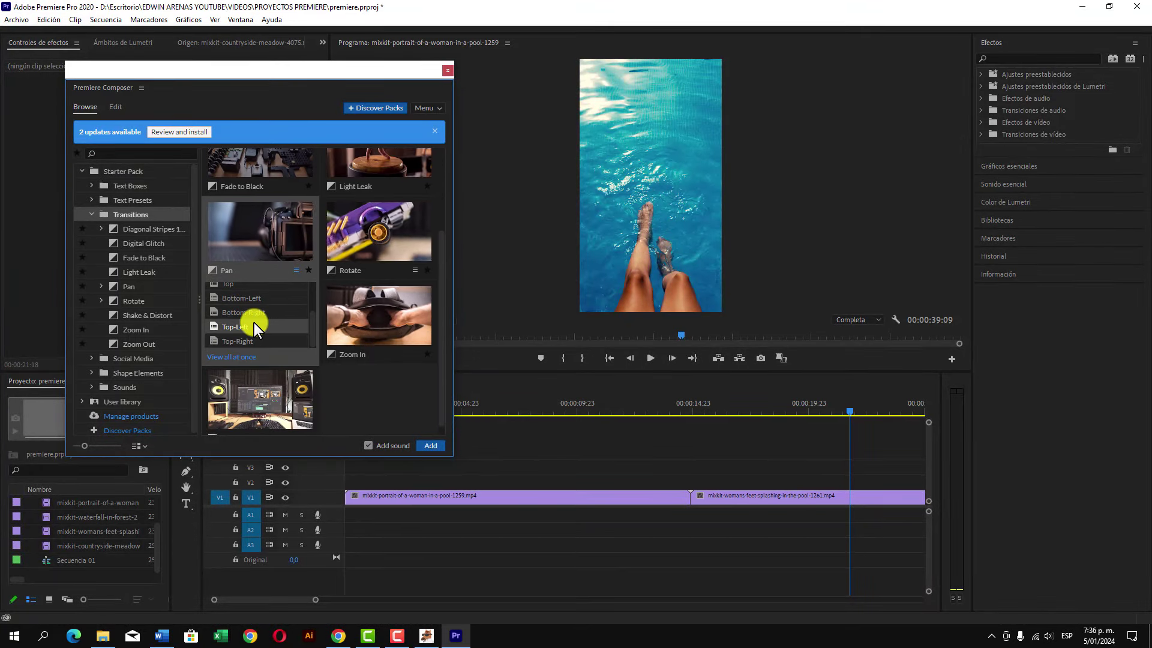
scroll(250, 311, up, 2)
click(250, 311)
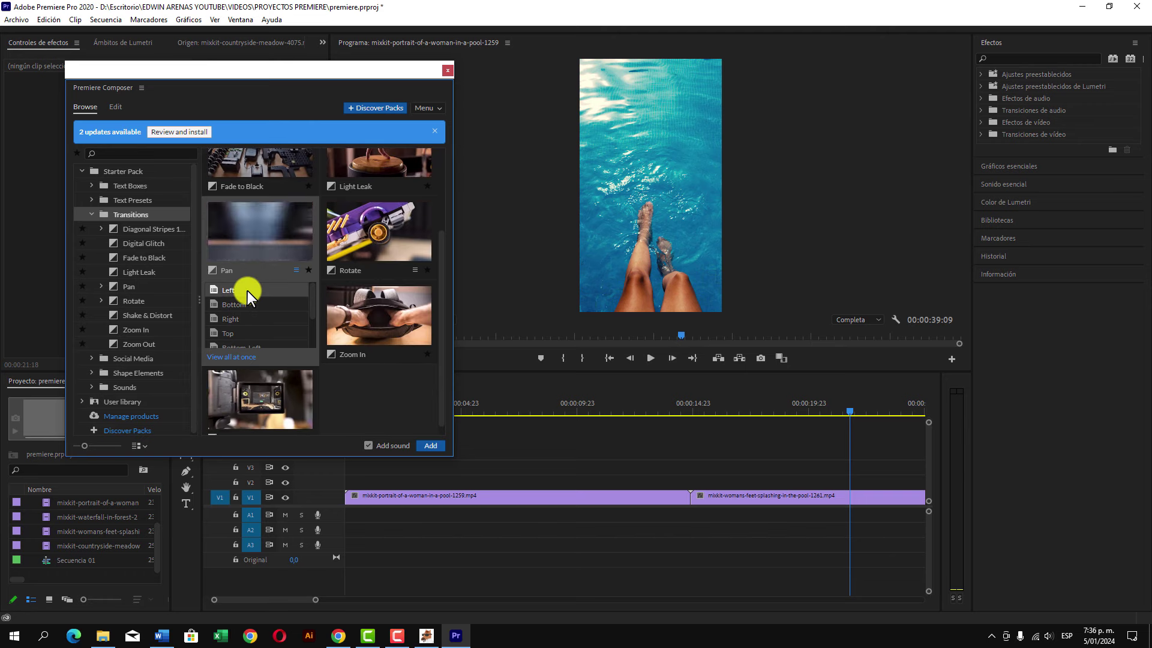
Add the Pan Left transition with its sound across the cut between the pool and feet clips.
drag(236, 292, 703, 473)
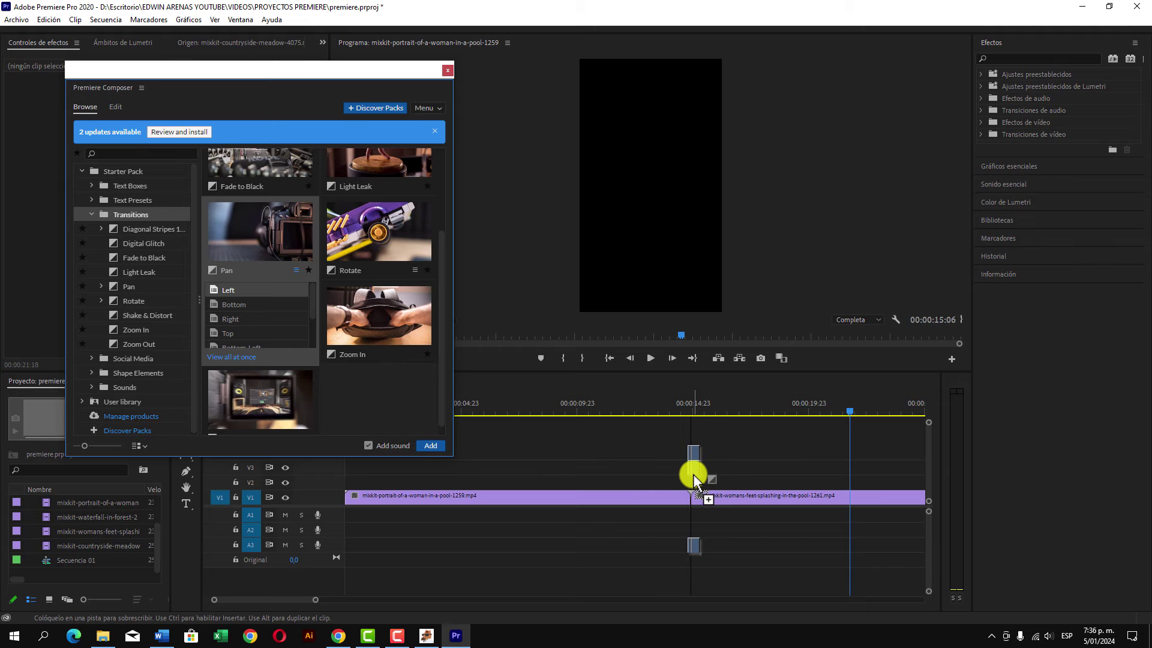
drag(702, 473, 690, 476)
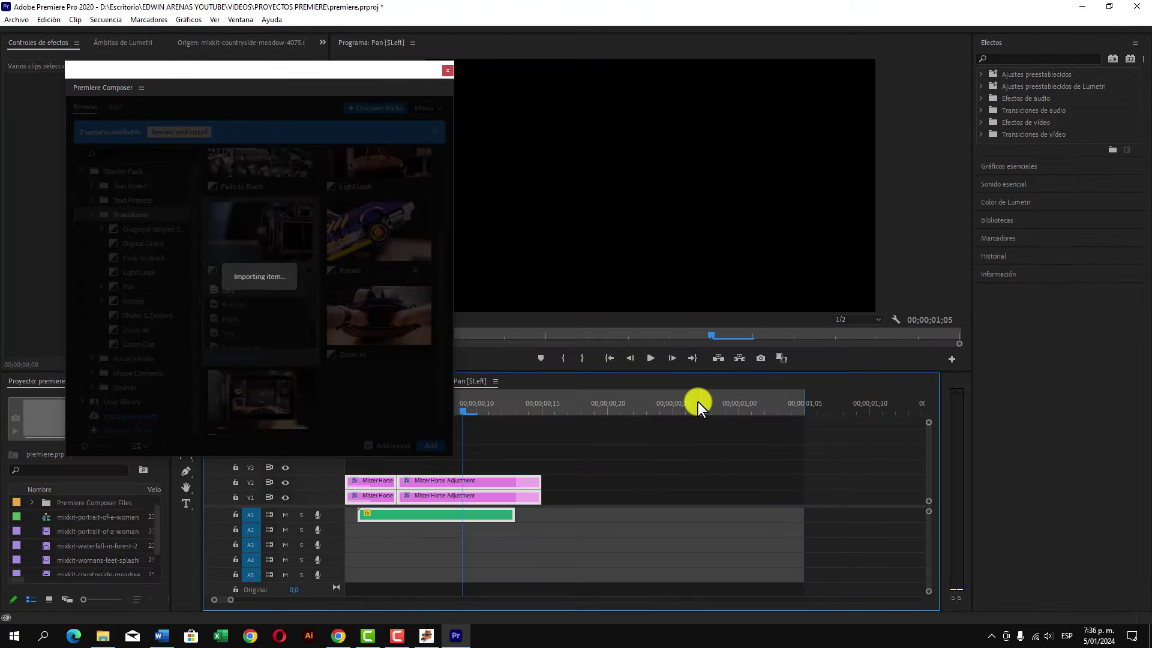
click(697, 401)
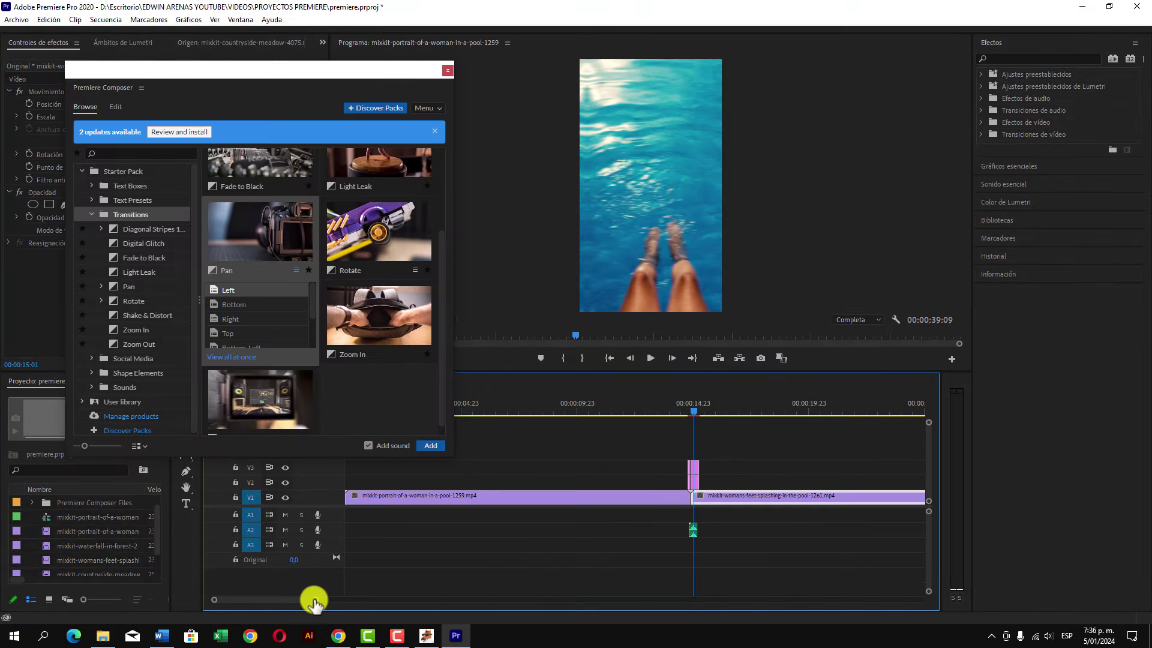
drag(315, 600, 245, 599)
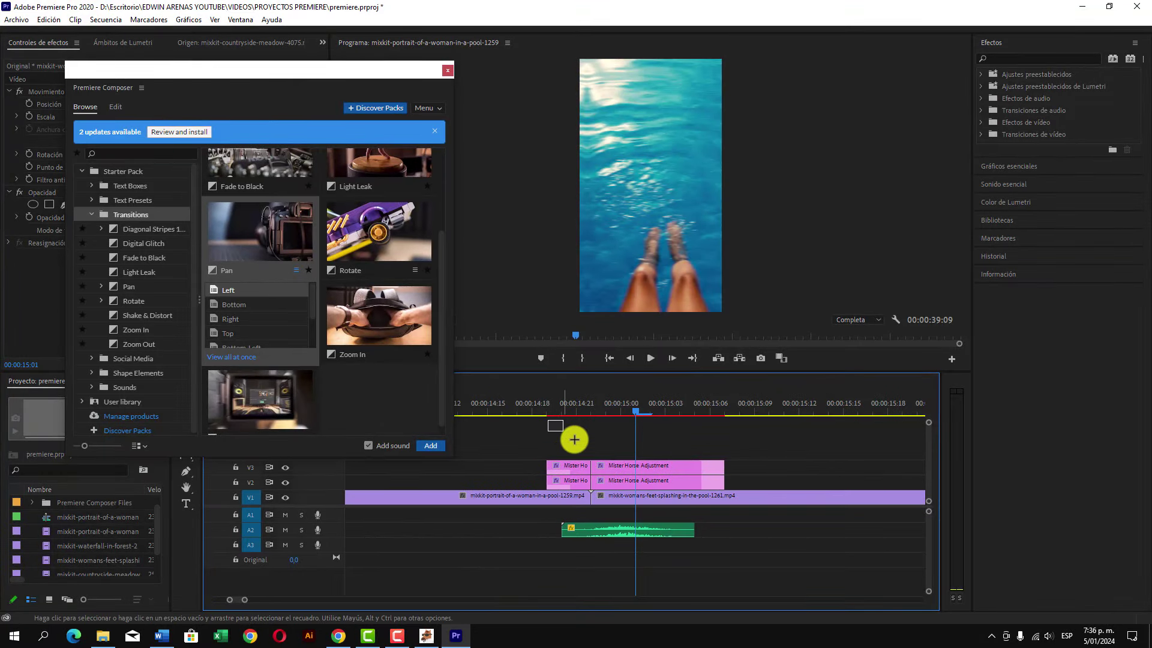
mouse_move(571, 437)
mouse_down()
mouse_move(611, 473)
mouse_move(602, 470)
mouse_up()
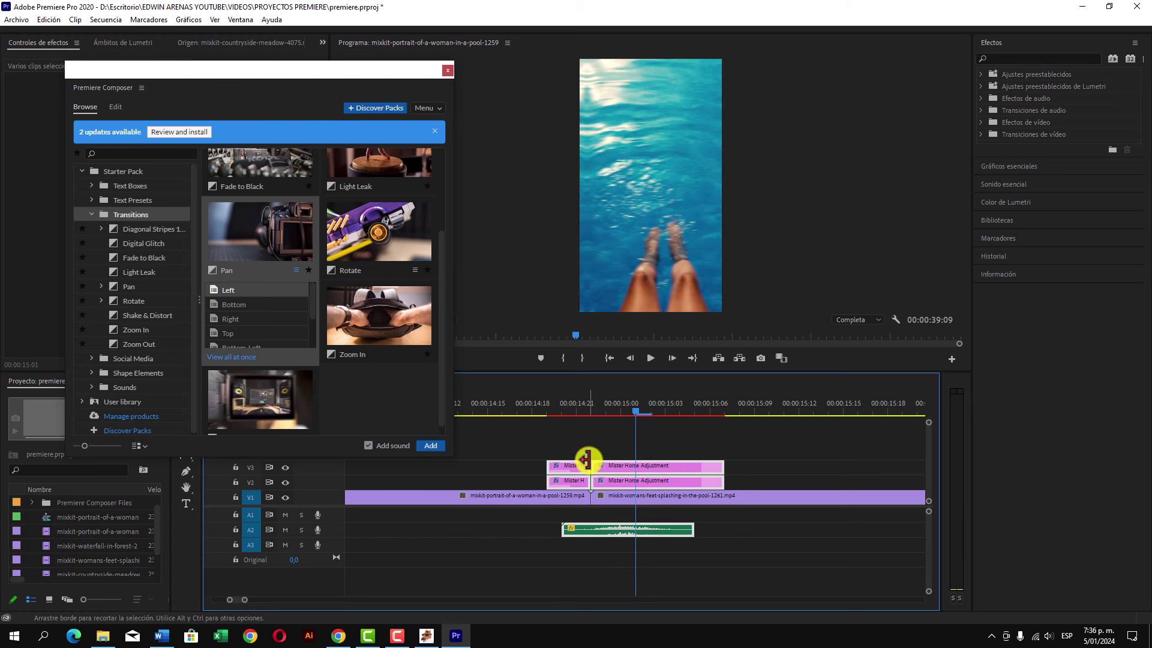
click(597, 498)
click(593, 404)
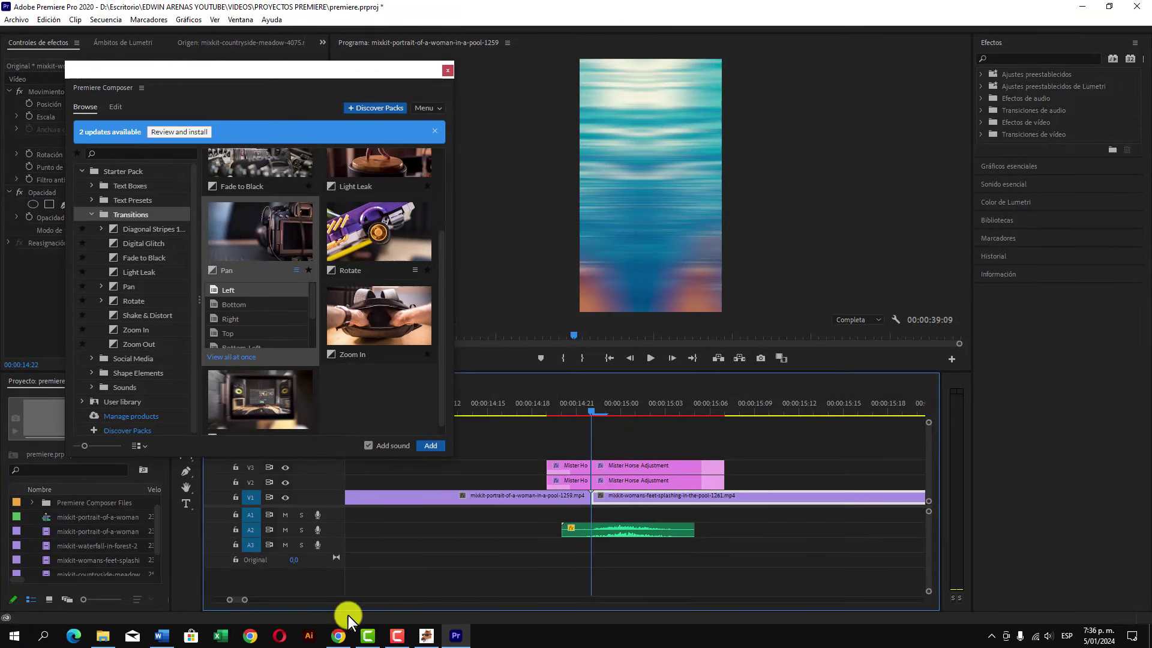
Zoom the timeline around the Pan transition and render a preview of it.
drag(245, 602, 240, 602)
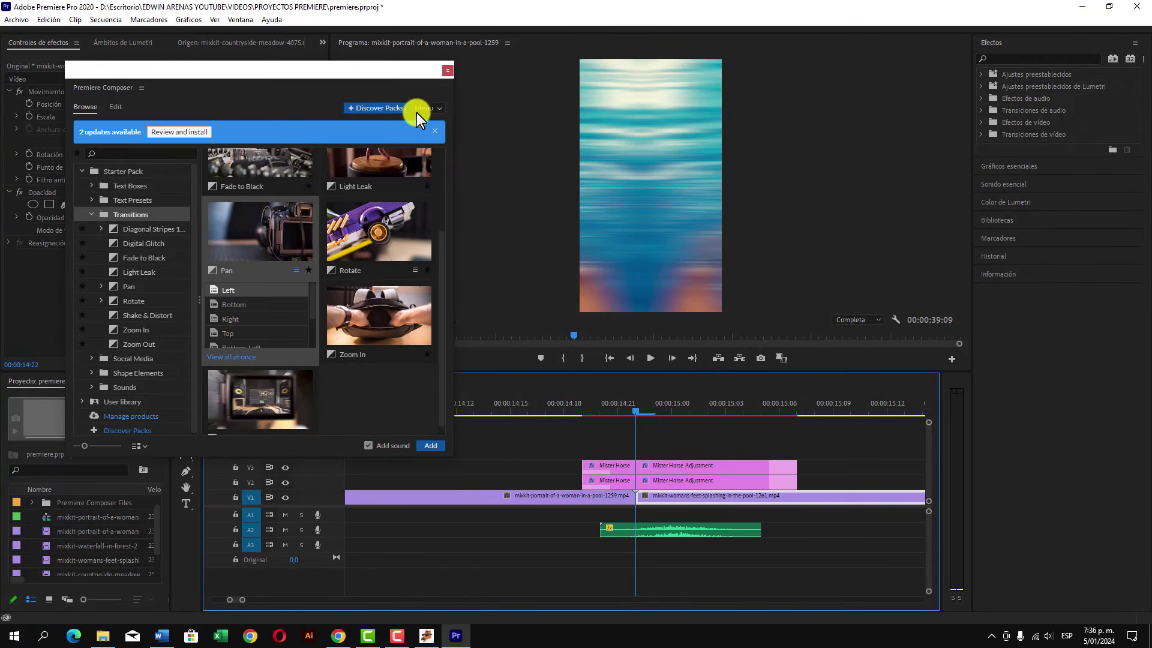
drag(420, 74, 391, 69)
click(528, 412)
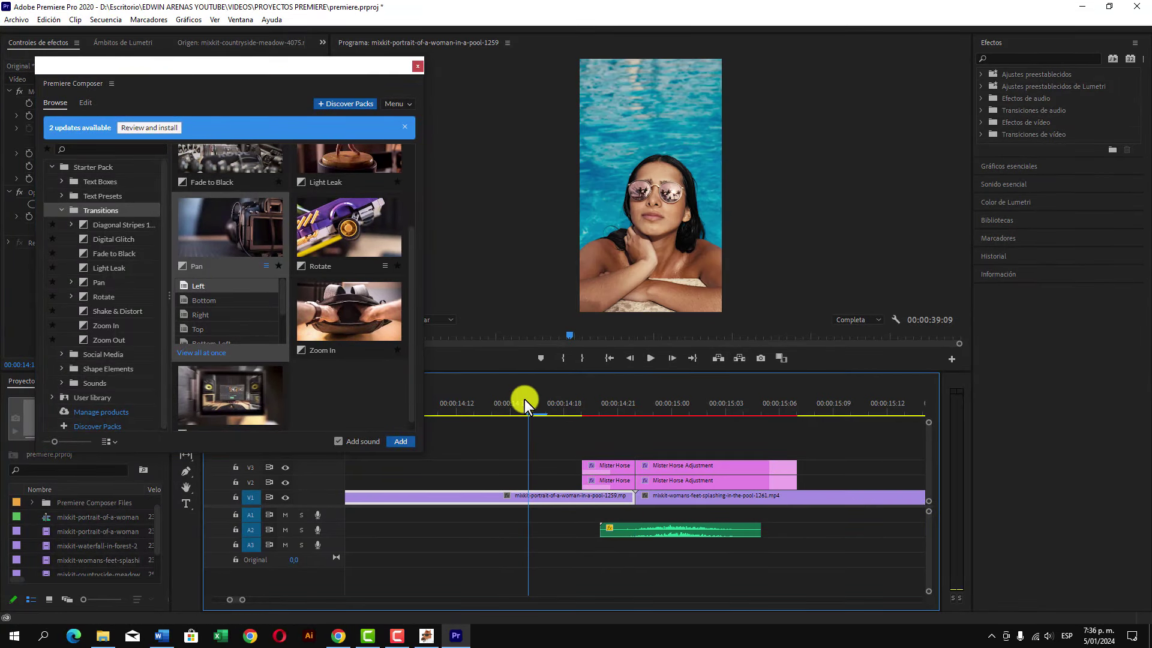
key(Return)
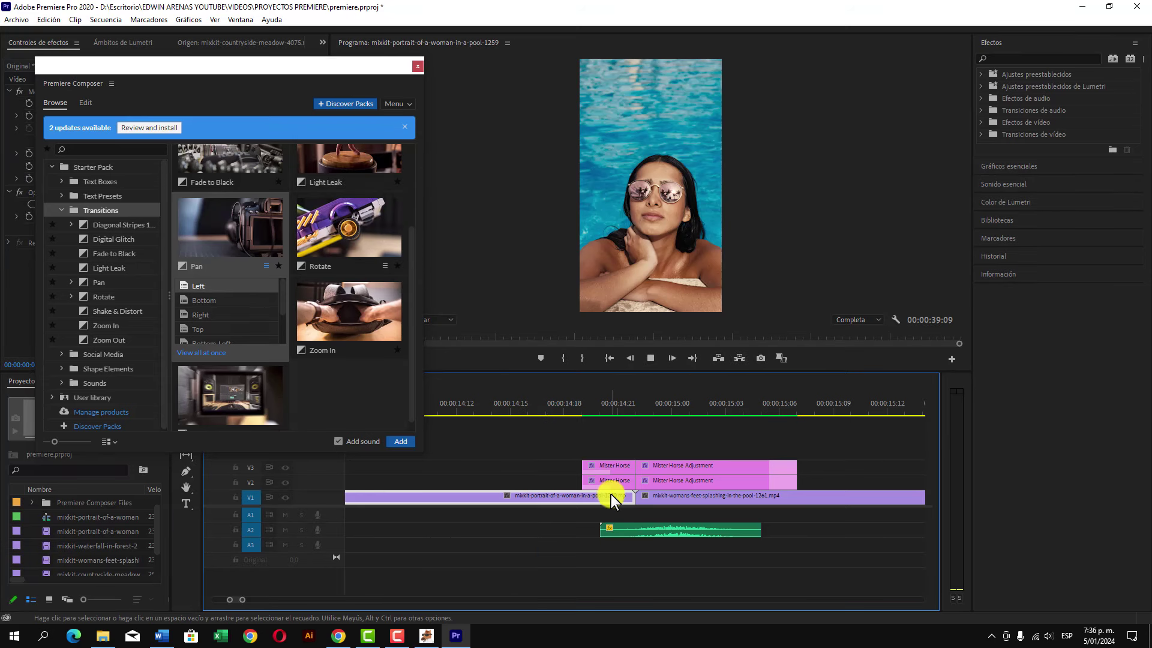
Play the Pan transition twice from just before the cut, then select its sound and adjustment clips.
click(421, 404)
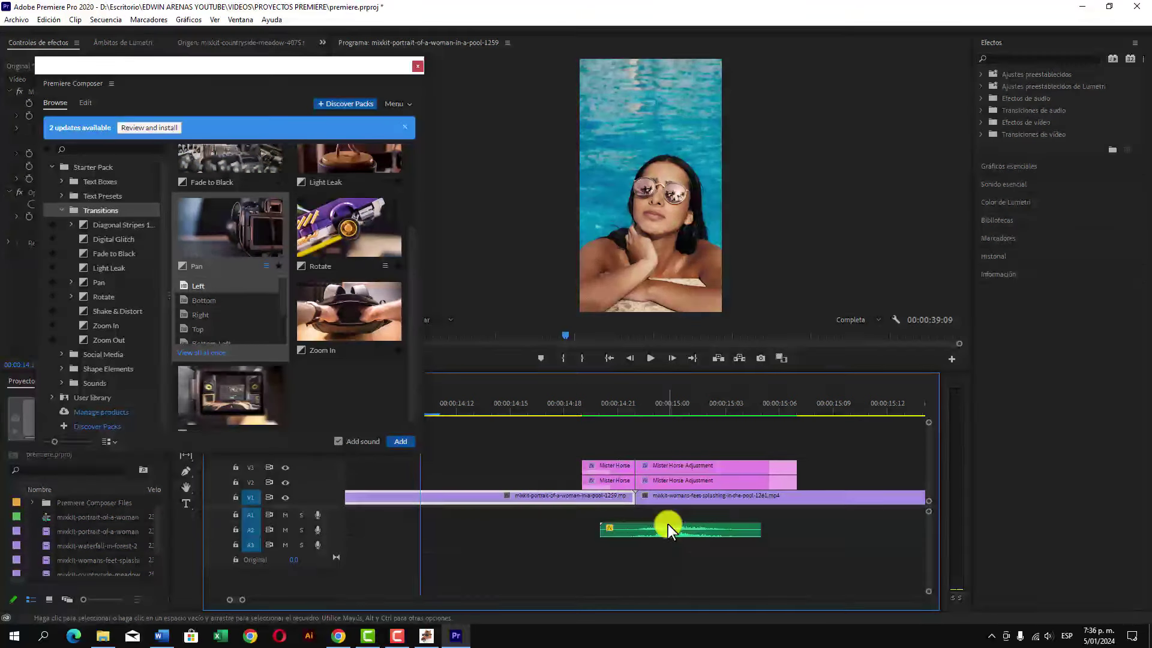
key(space)
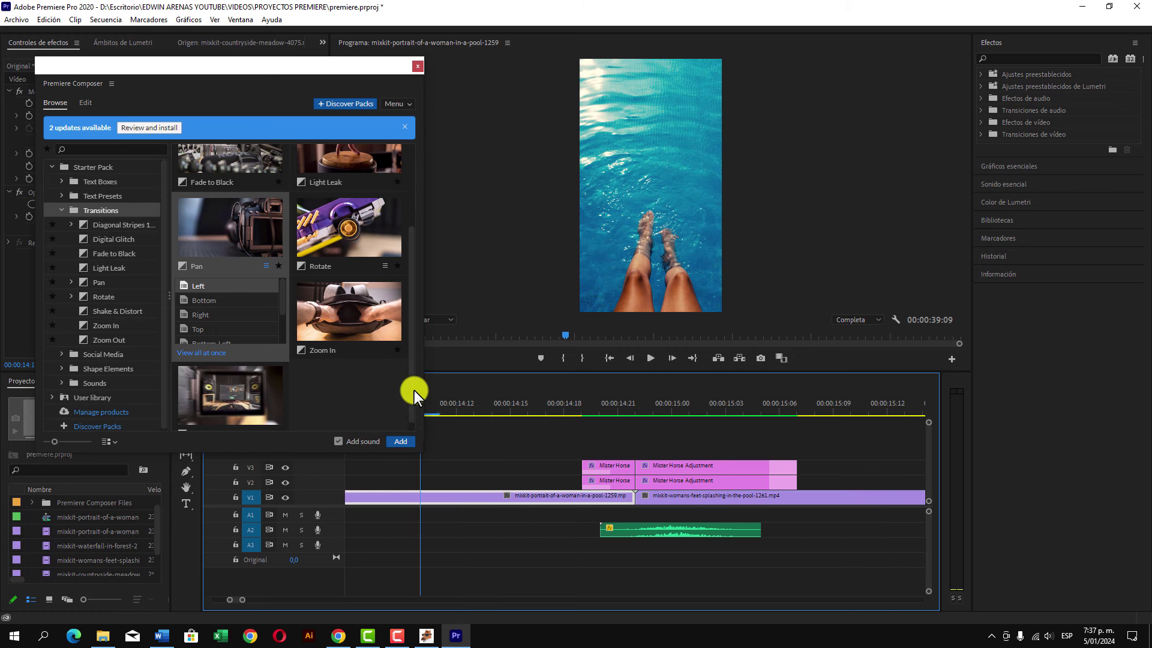
key(space)
key(space)
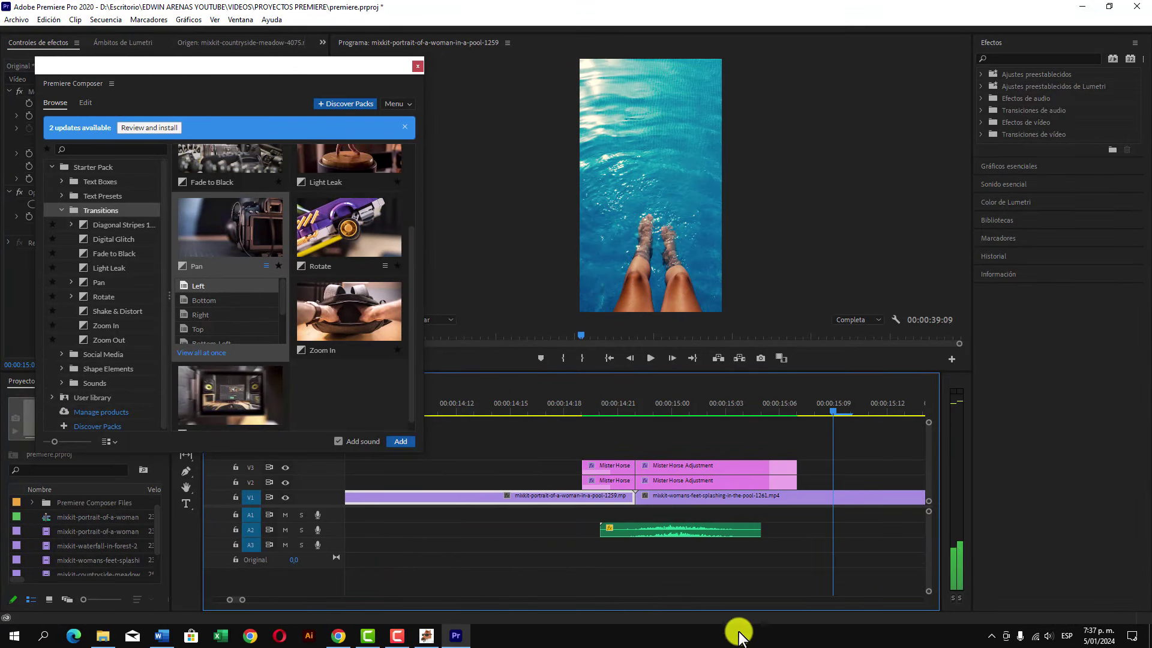
key(space)
click(693, 536)
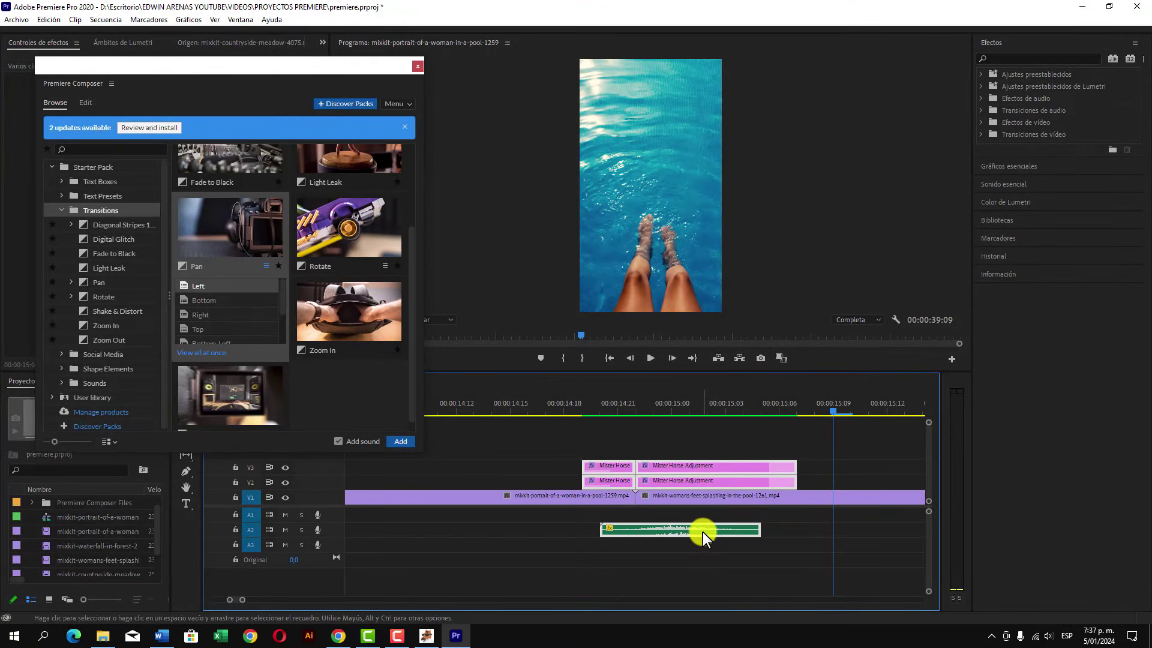
Ungroup the Pan transition's Transition Complex 14.wav sound on A2, restoring it after an undone delete.
right_click(703, 532)
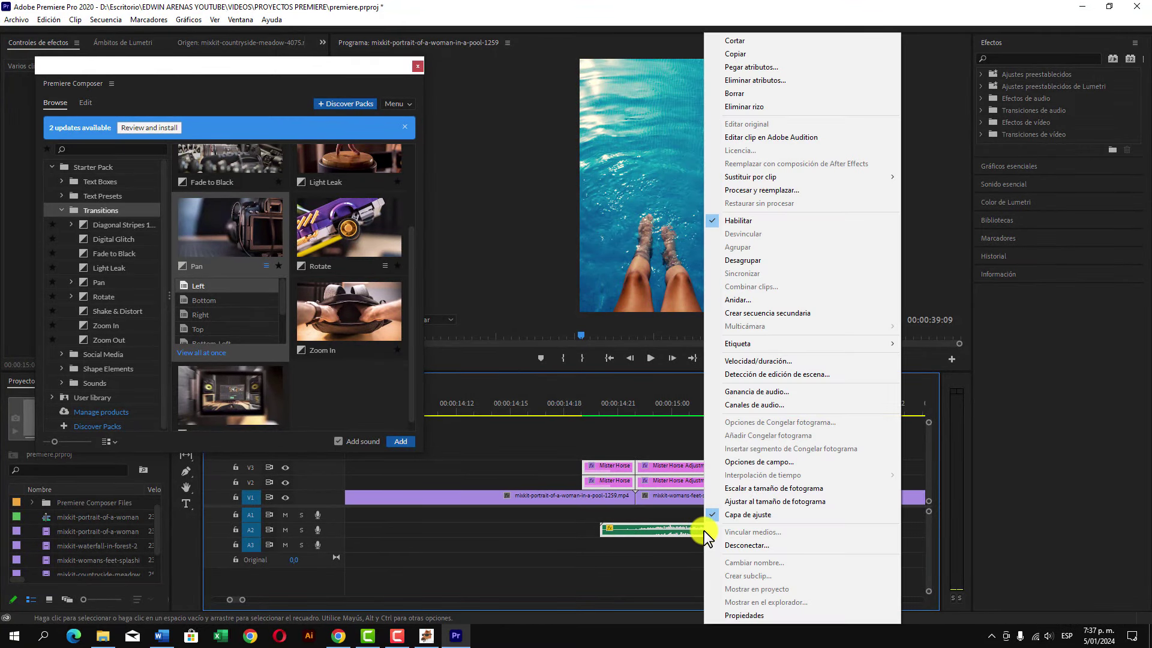
click(768, 261)
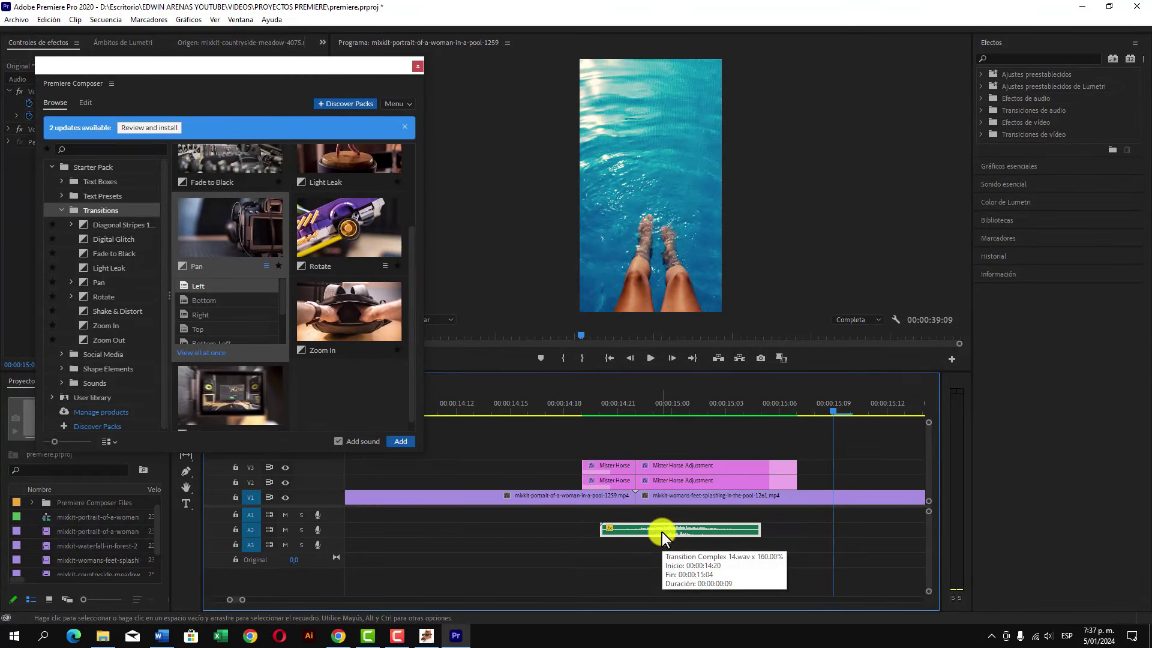
key(Delete)
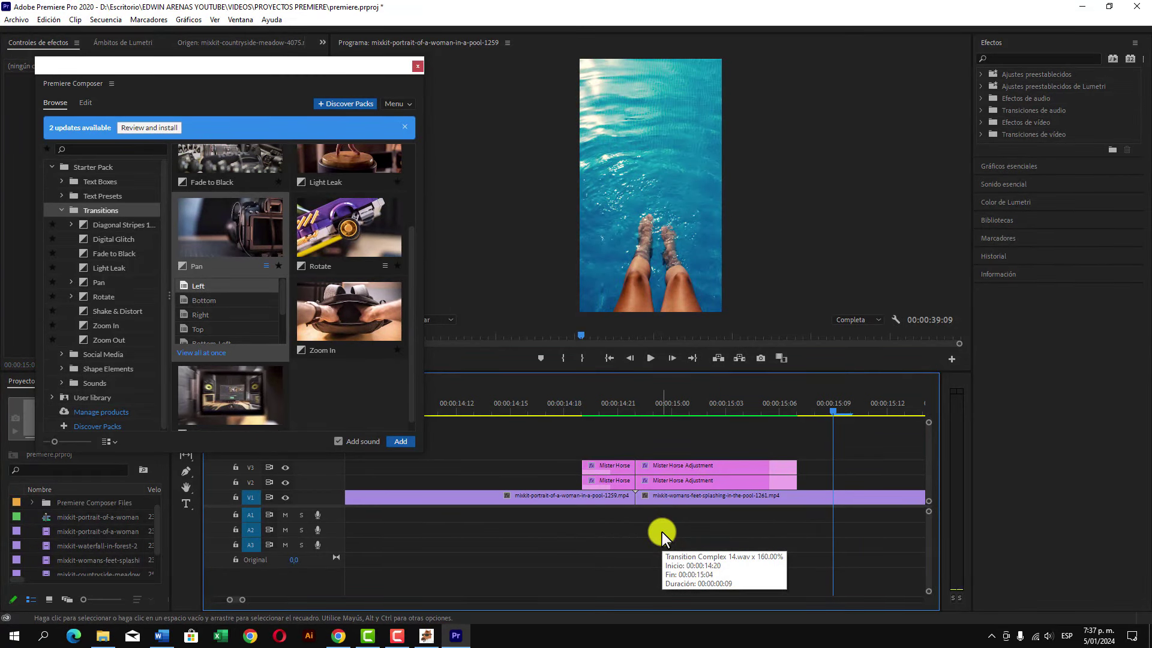
key(ctrl+z)
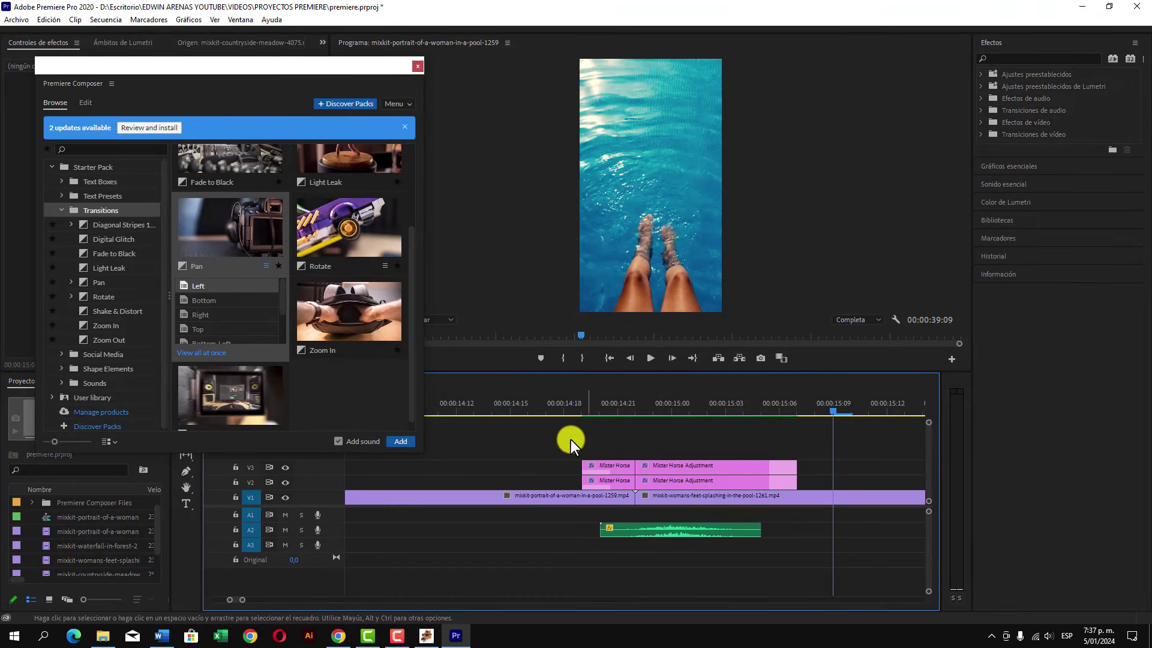
click(582, 403)
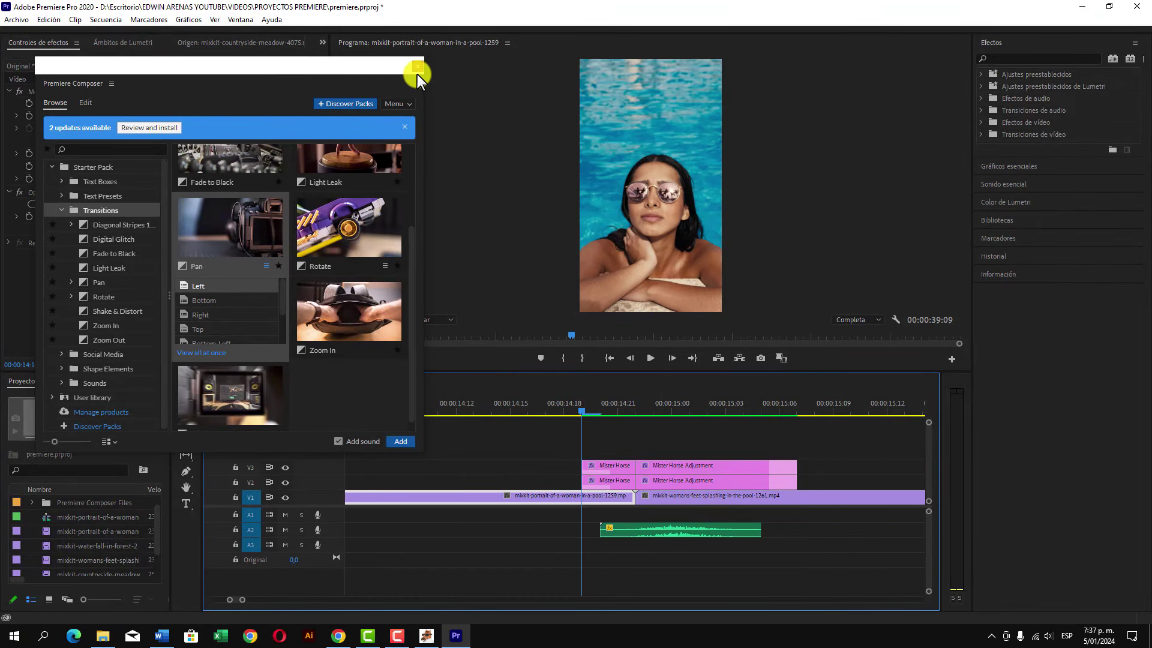
Apply the Zoom In transition to the Secuencia 01 meadow-to-waterfall cut, move its clips down a track, and render.
drag(339, 58, 878, 75)
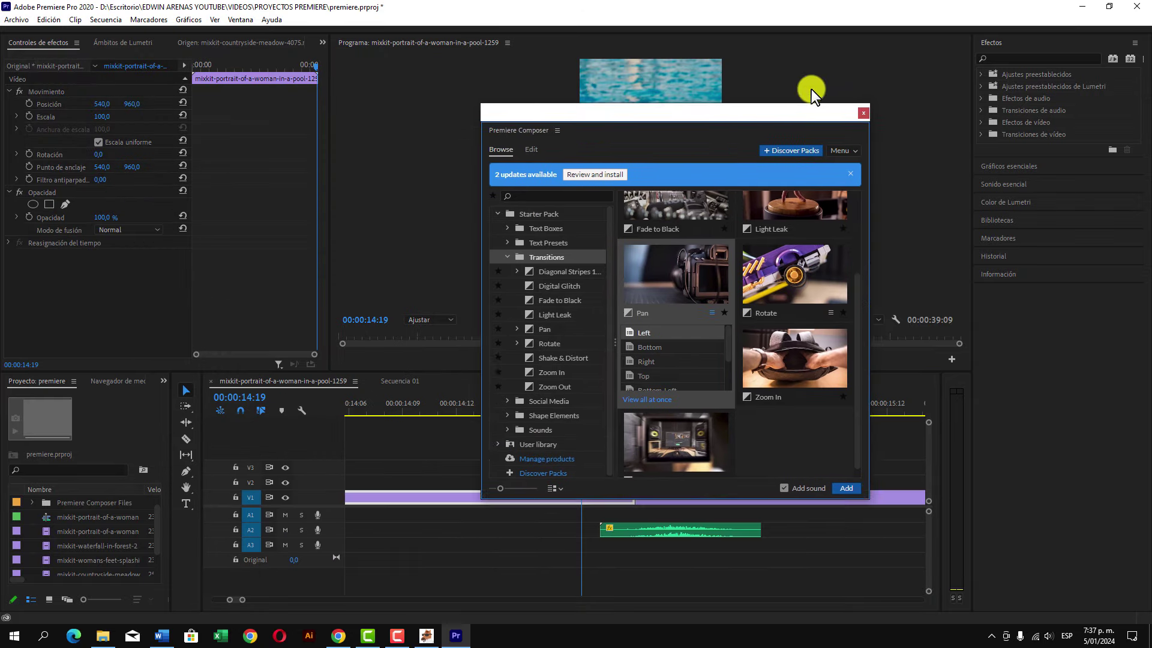
click(410, 381)
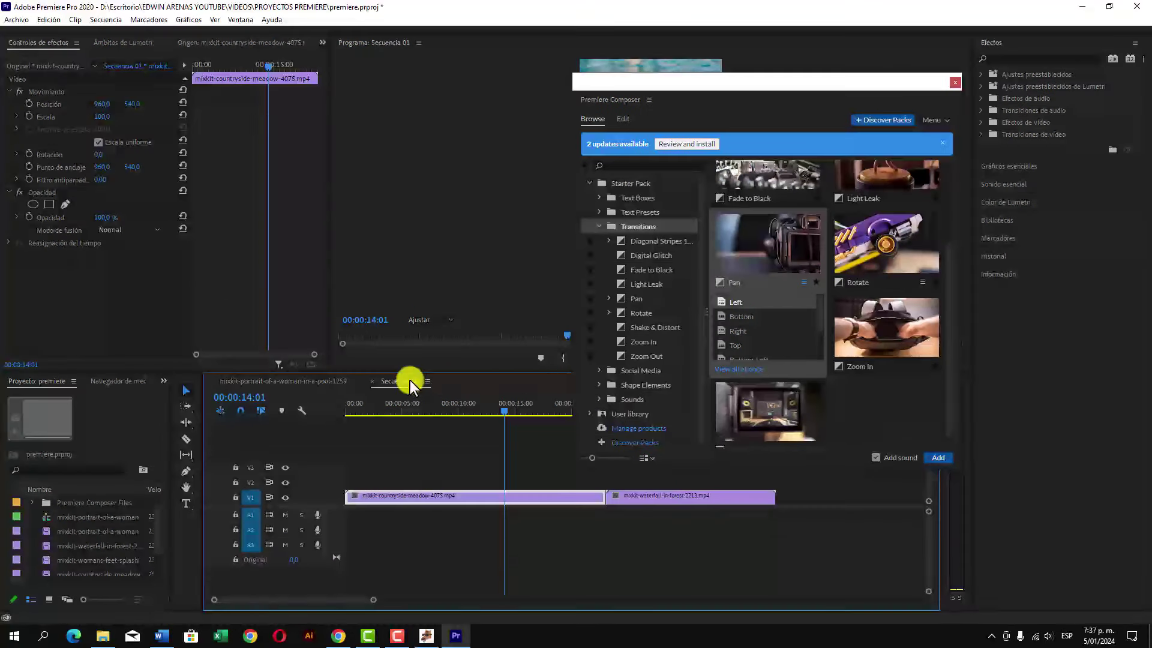
mouse_move(732, 87)
mouse_down()
mouse_move(921, 41)
mouse_move(906, 45)
mouse_up()
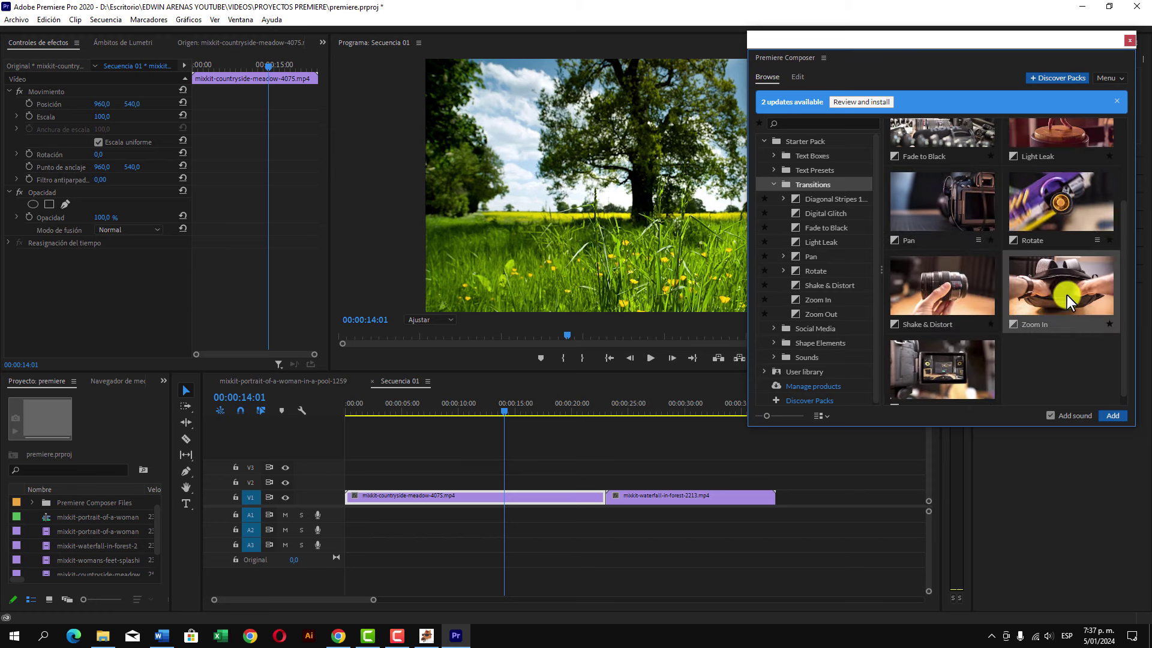
mouse_move(1057, 292)
mouse_down()
mouse_move(552, 547)
mouse_move(606, 543)
mouse_up()
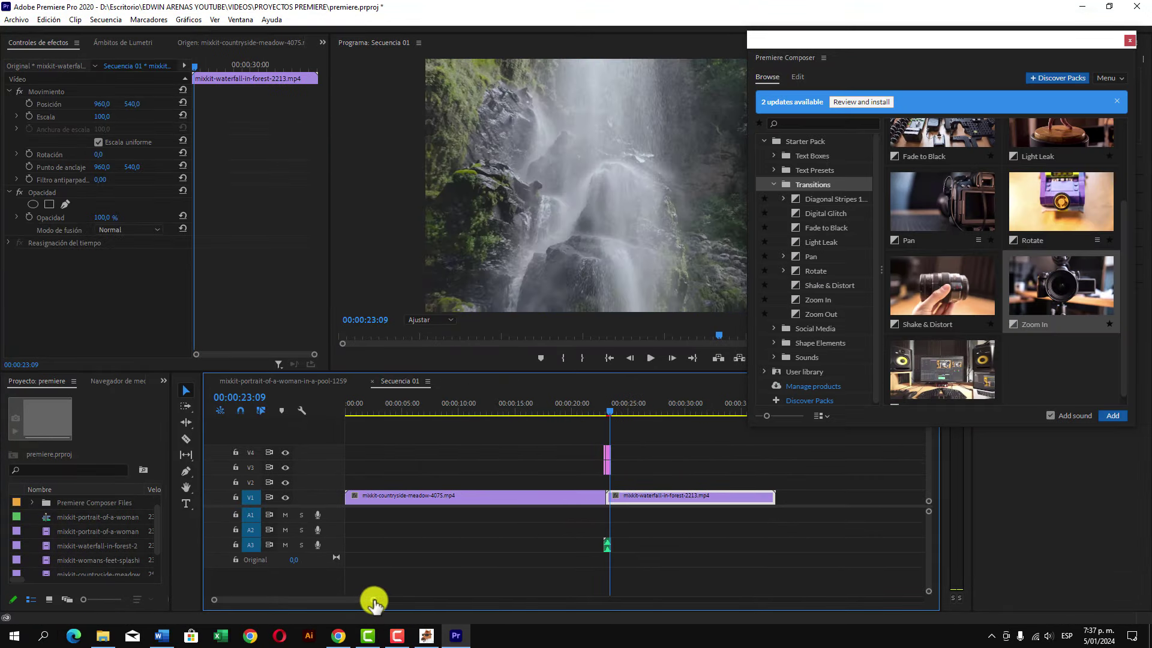
drag(372, 602, 309, 601)
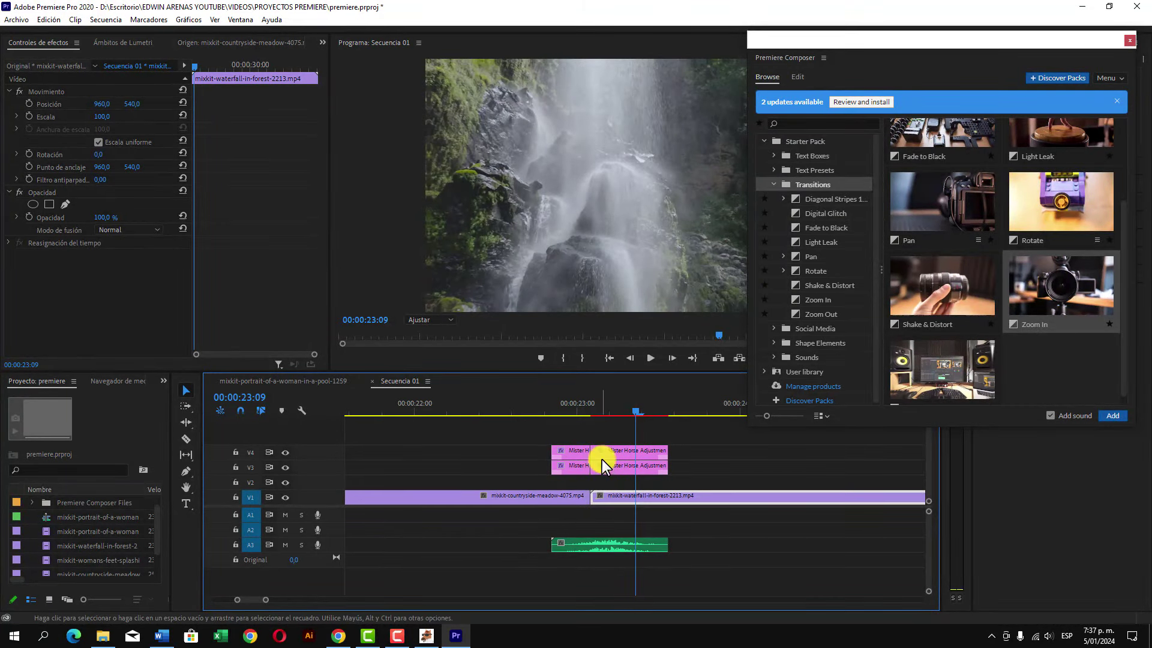
mouse_move(610, 449)
mouse_down()
mouse_move(603, 552)
mouse_move(603, 522)
mouse_up()
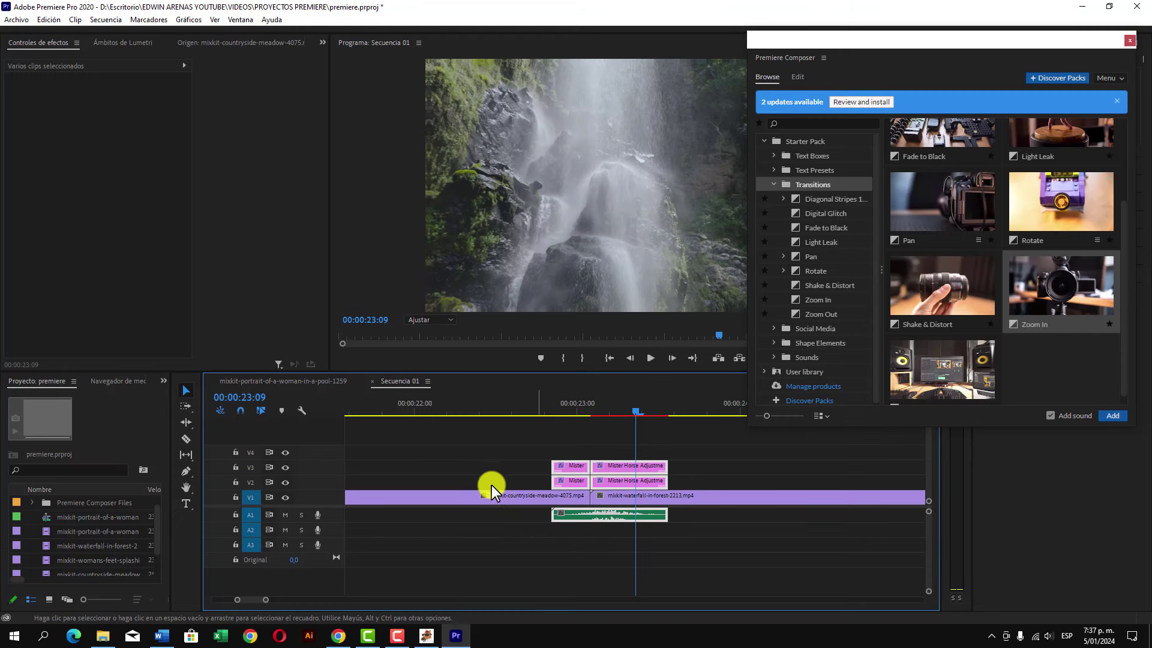
key(Return)
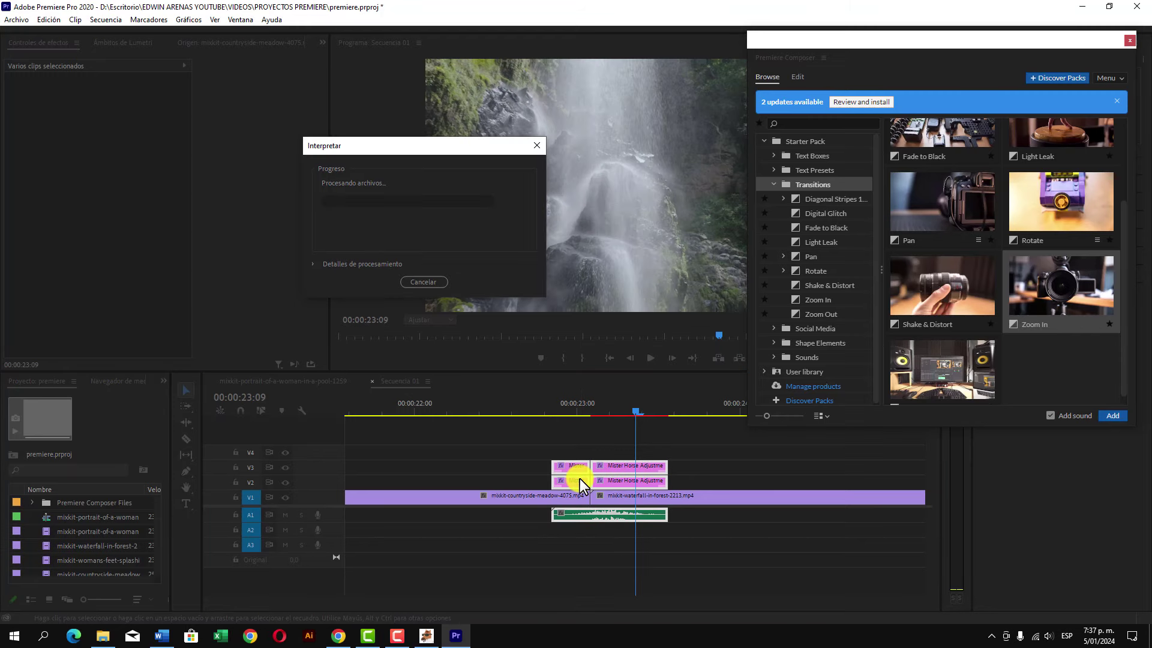
Play through the Zoom In transition from about 00:00:21:18, stopping on the waterfall clip at 00:00:24:09.
key(Home)
click(456, 411)
click(420, 497)
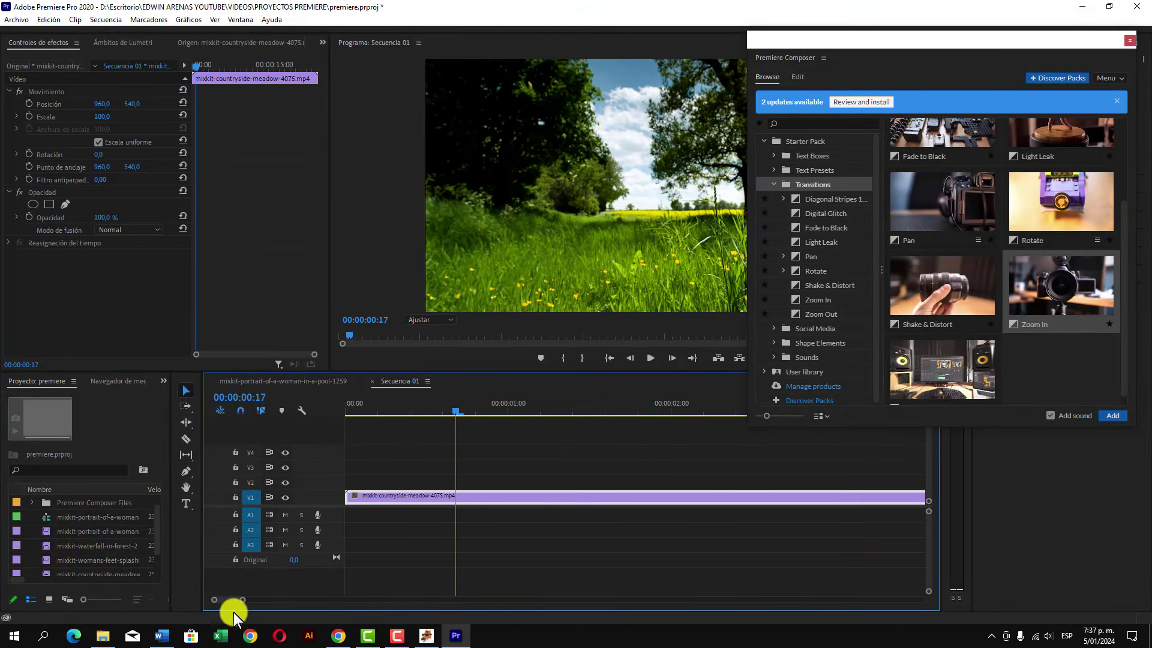
drag(242, 599, 427, 591)
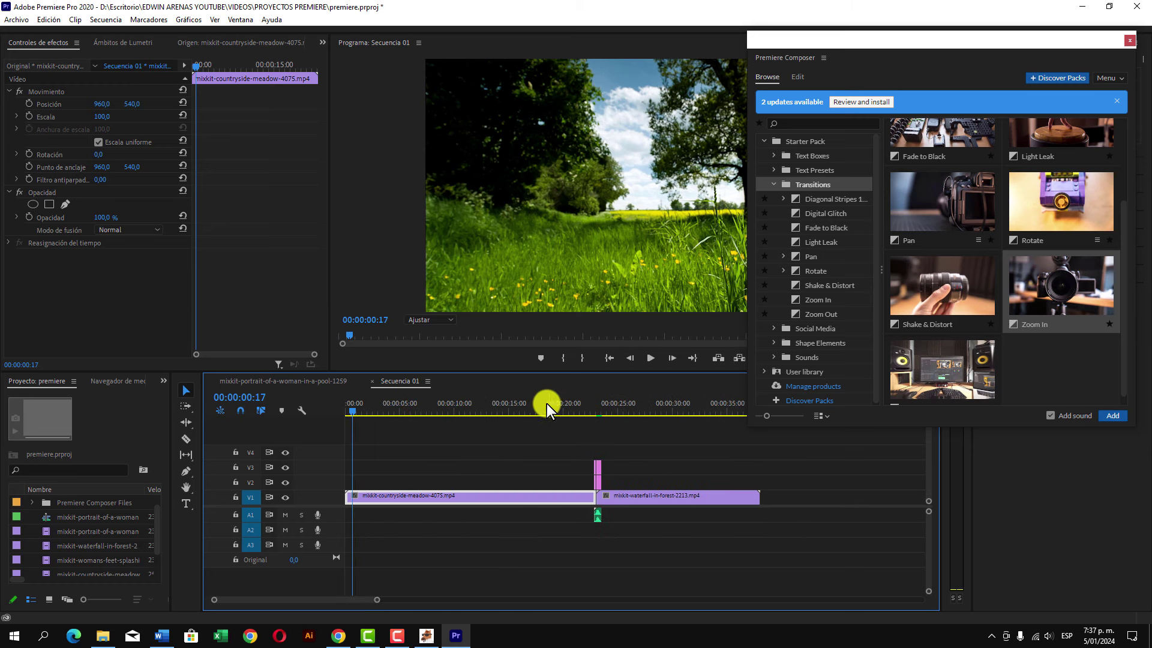
drag(546, 403, 596, 406)
key(space)
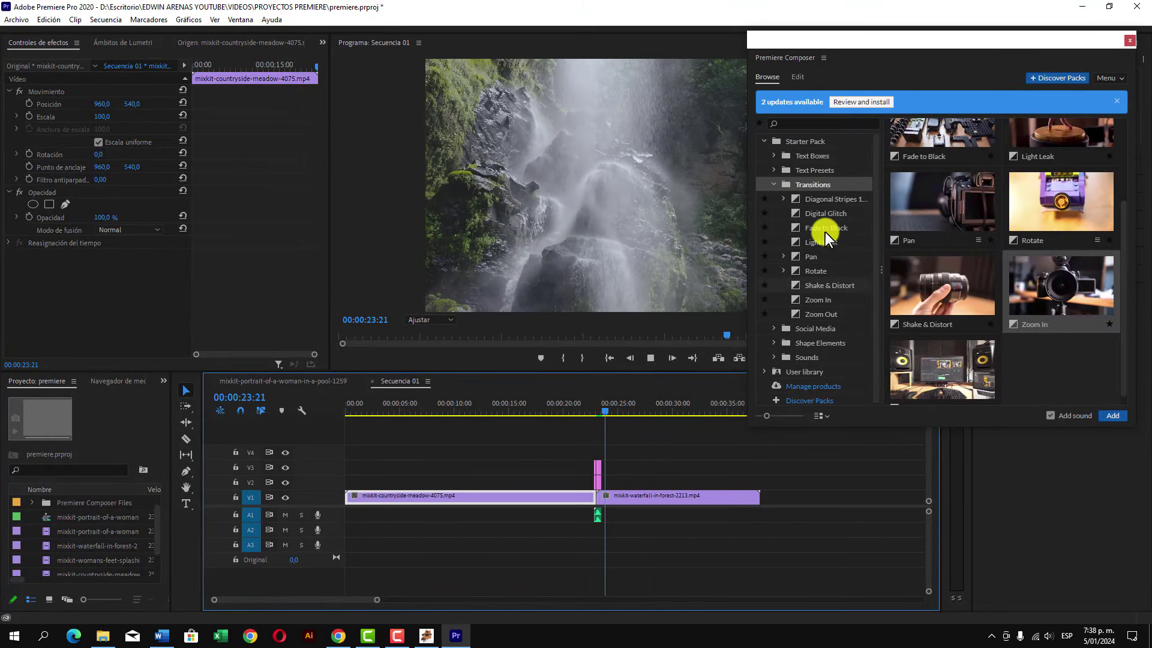
drag(917, 43, 138, 151)
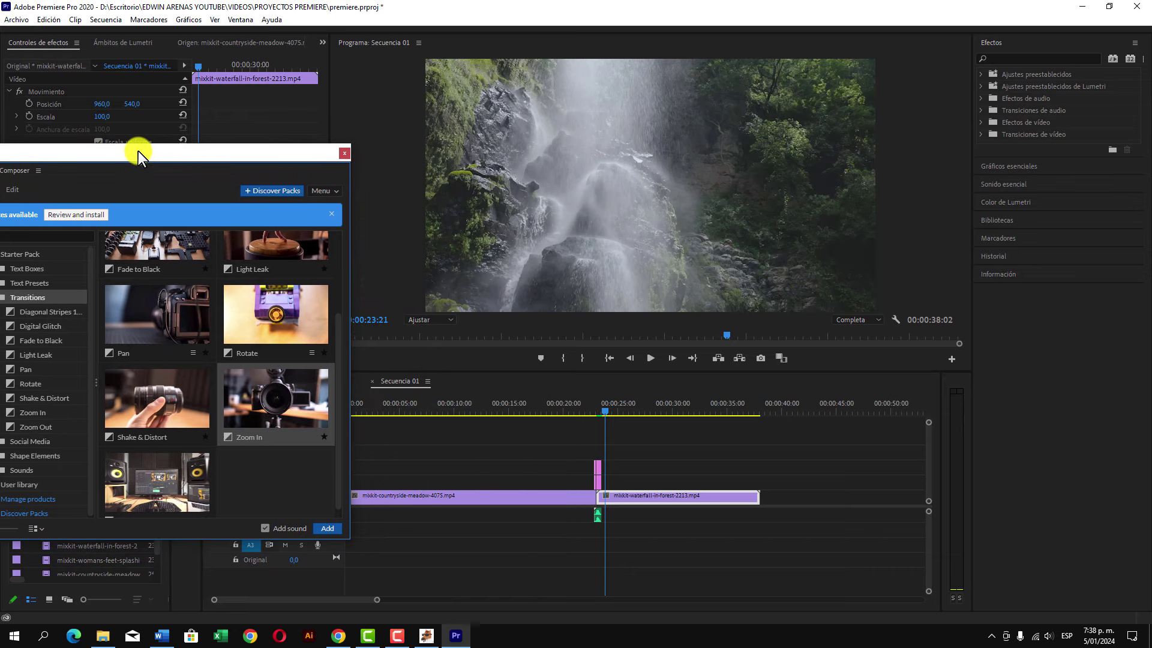
click(564, 404)
click(585, 404)
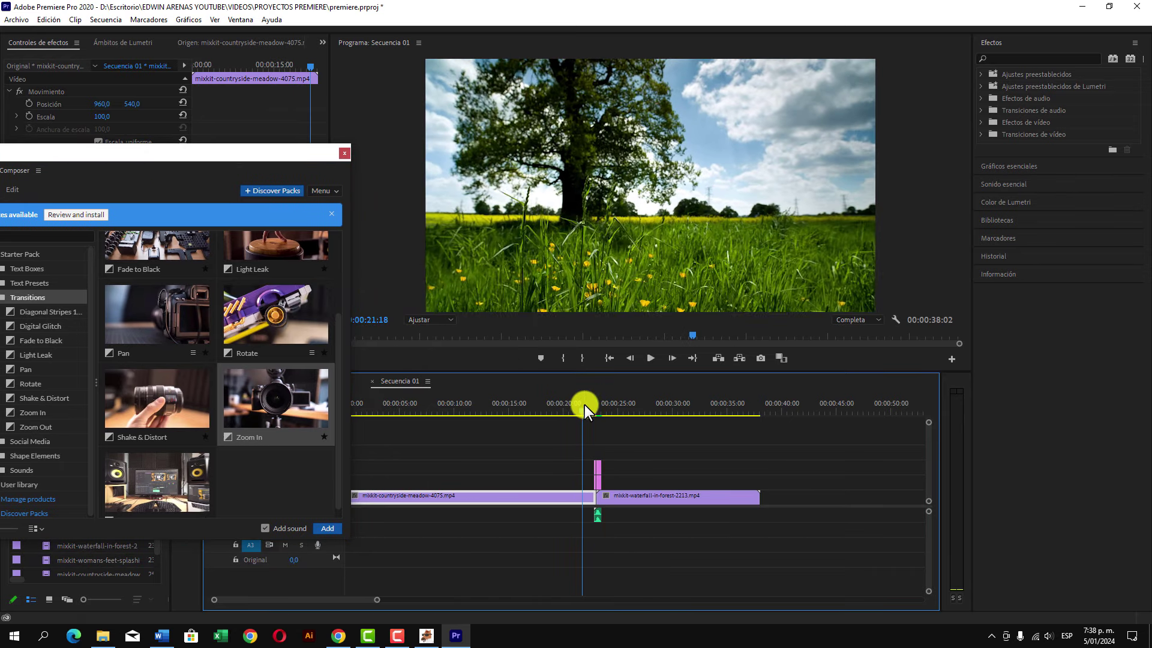
key(space)
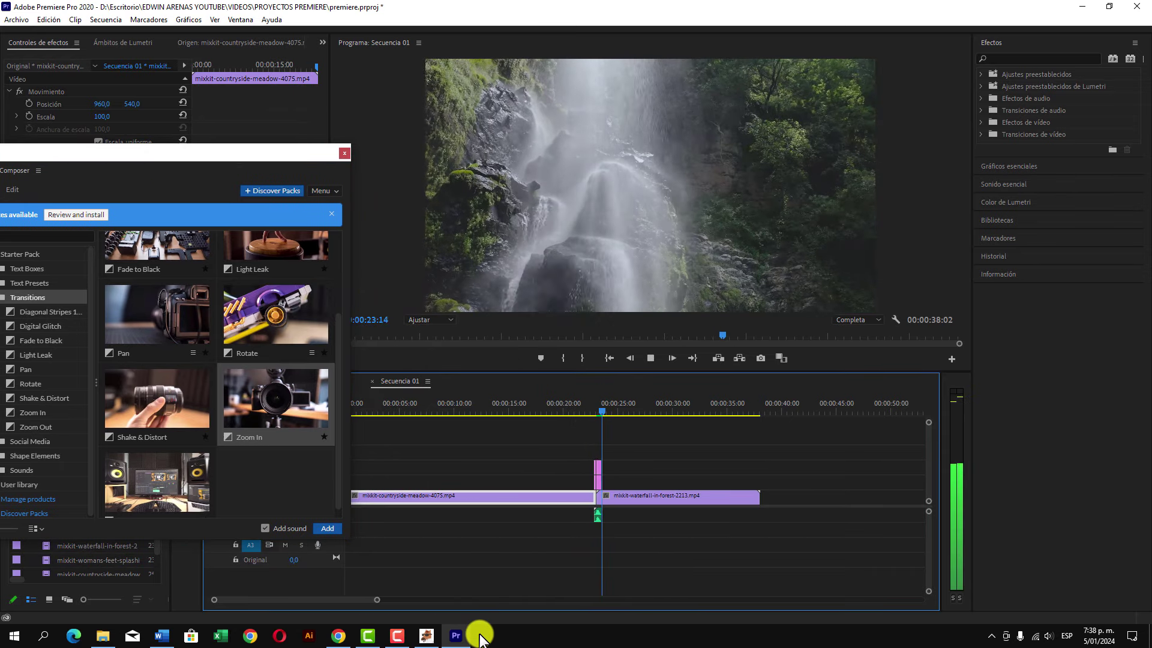
click(601, 497)
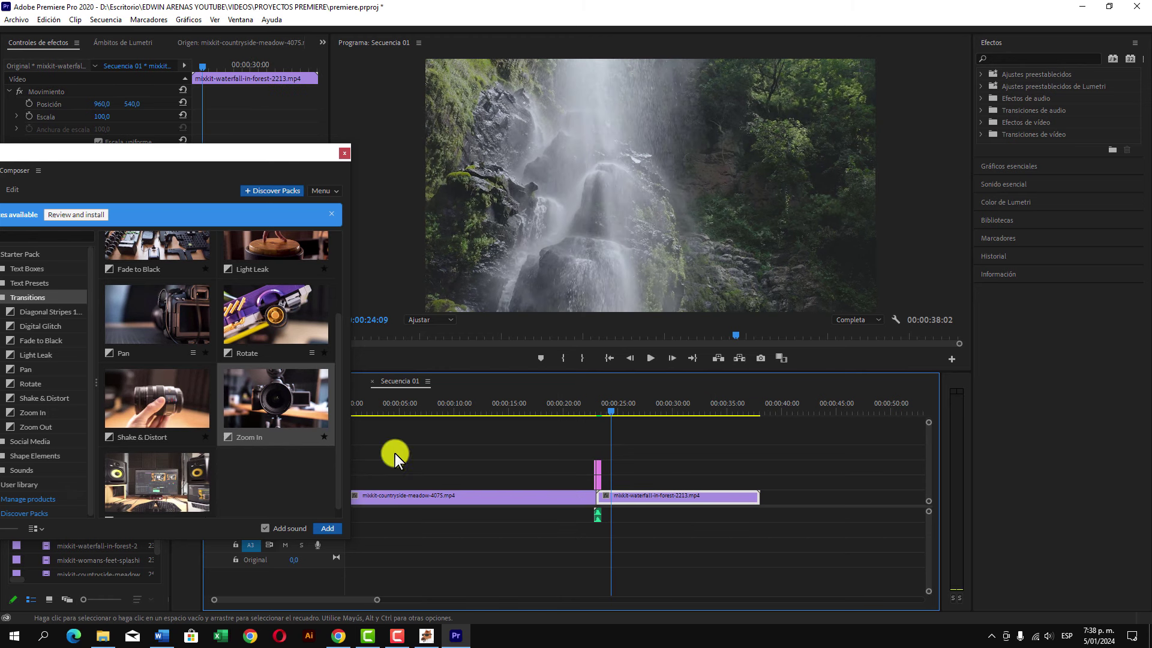
Collapse Transitions, show Social Media presets in a three-column Composer panel, and scroll to the Youtube presets.
drag(231, 156, 279, 134)
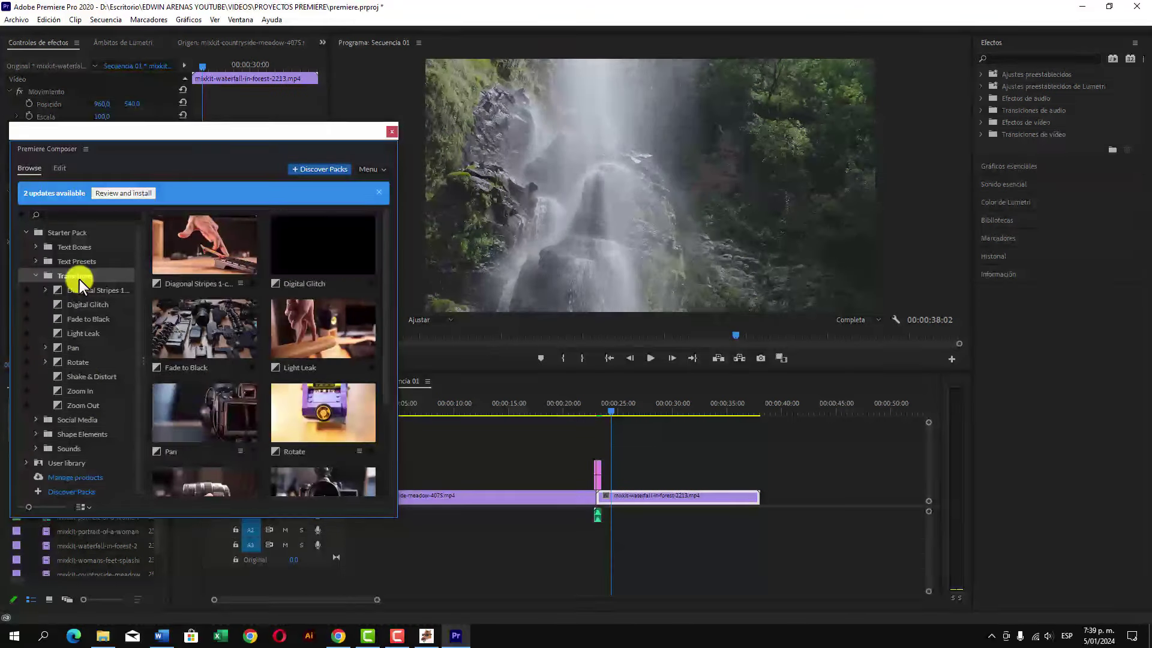
click(77, 276)
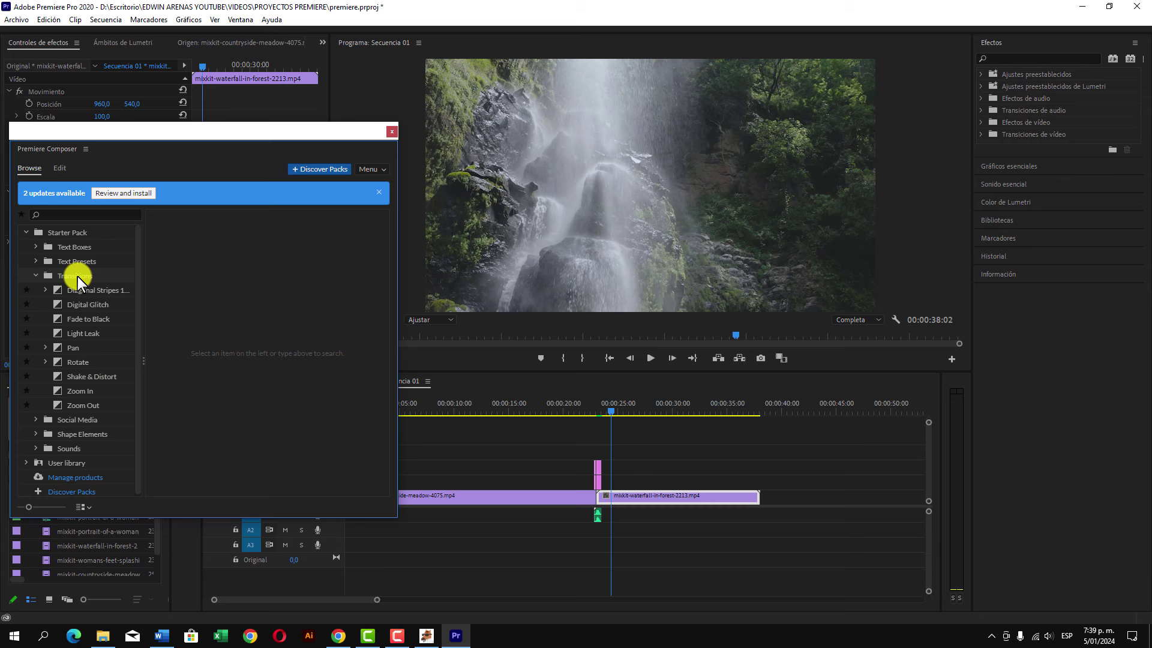
click(37, 275)
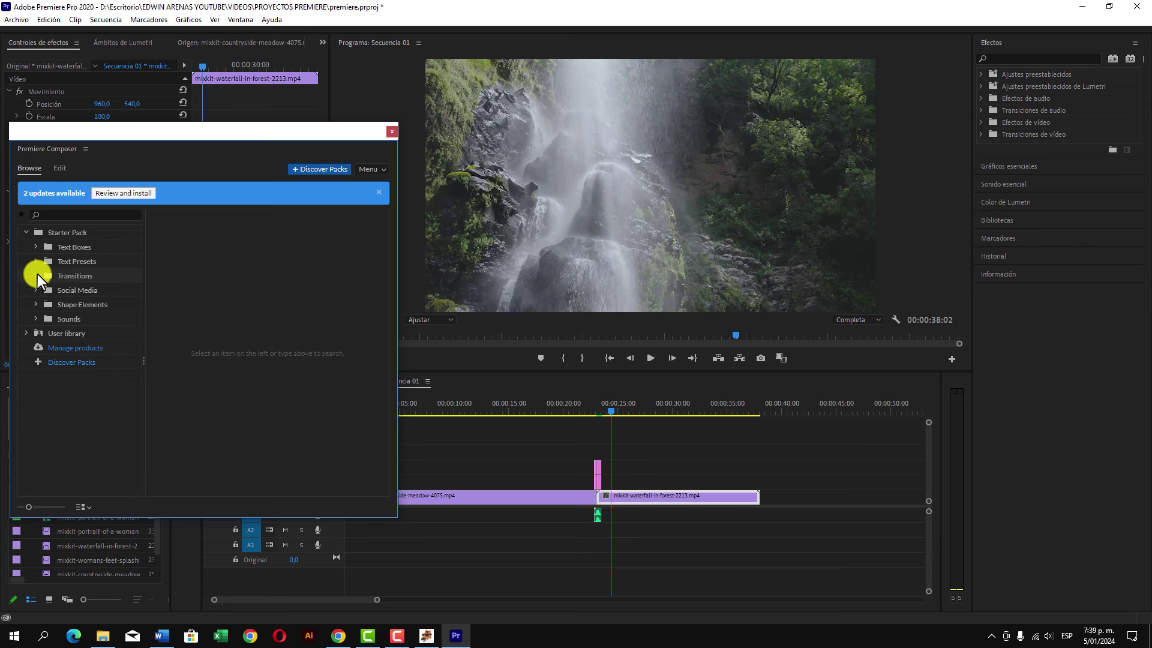
click(71, 290)
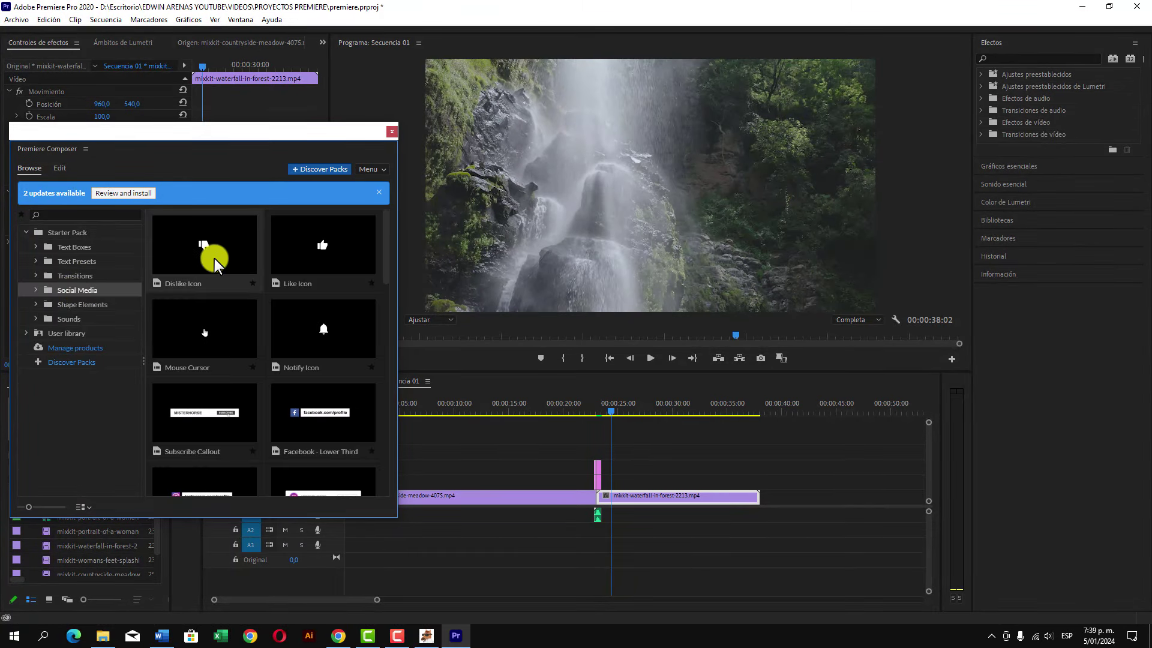
drag(267, 149, 267, 72)
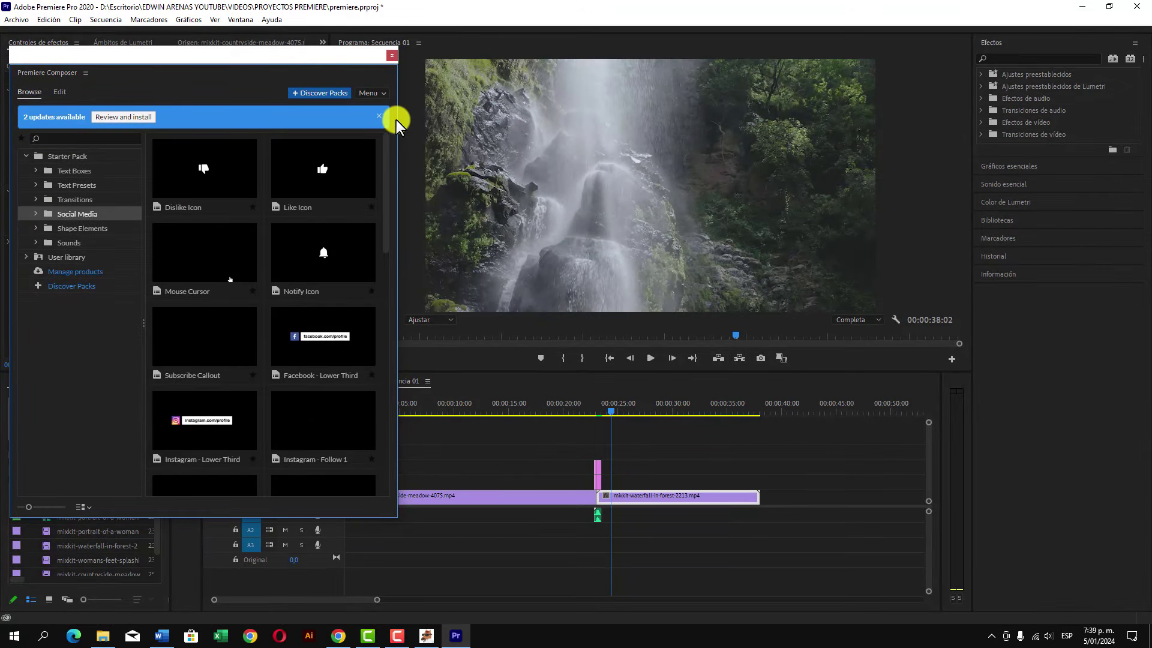
drag(398, 120, 443, 120)
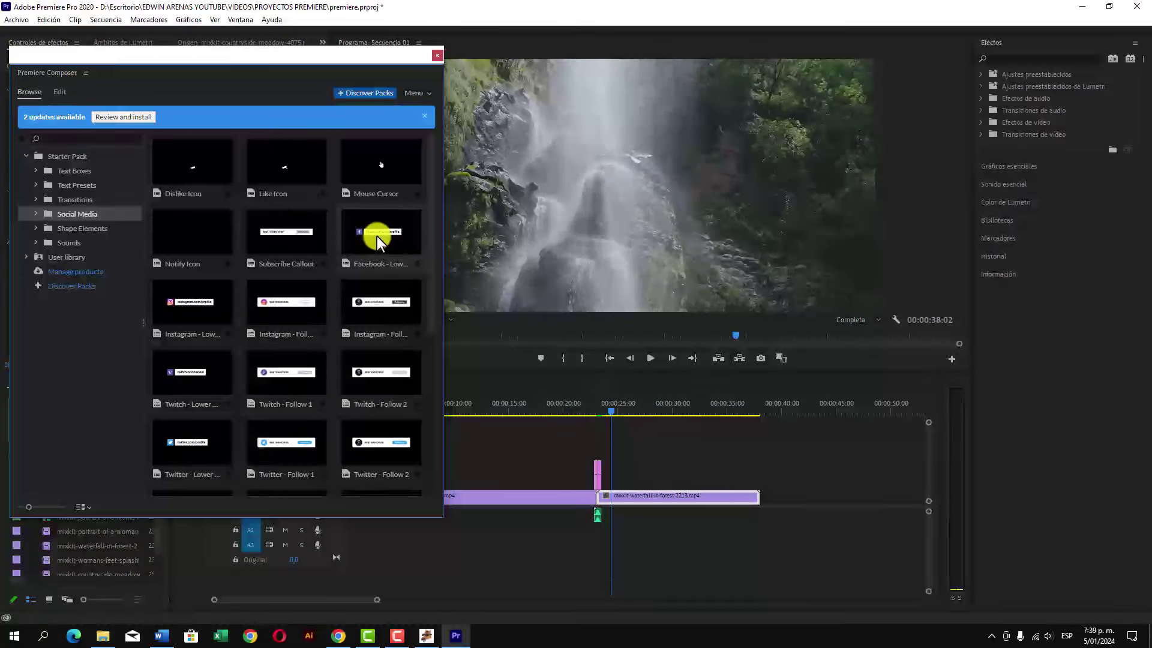
click(362, 300)
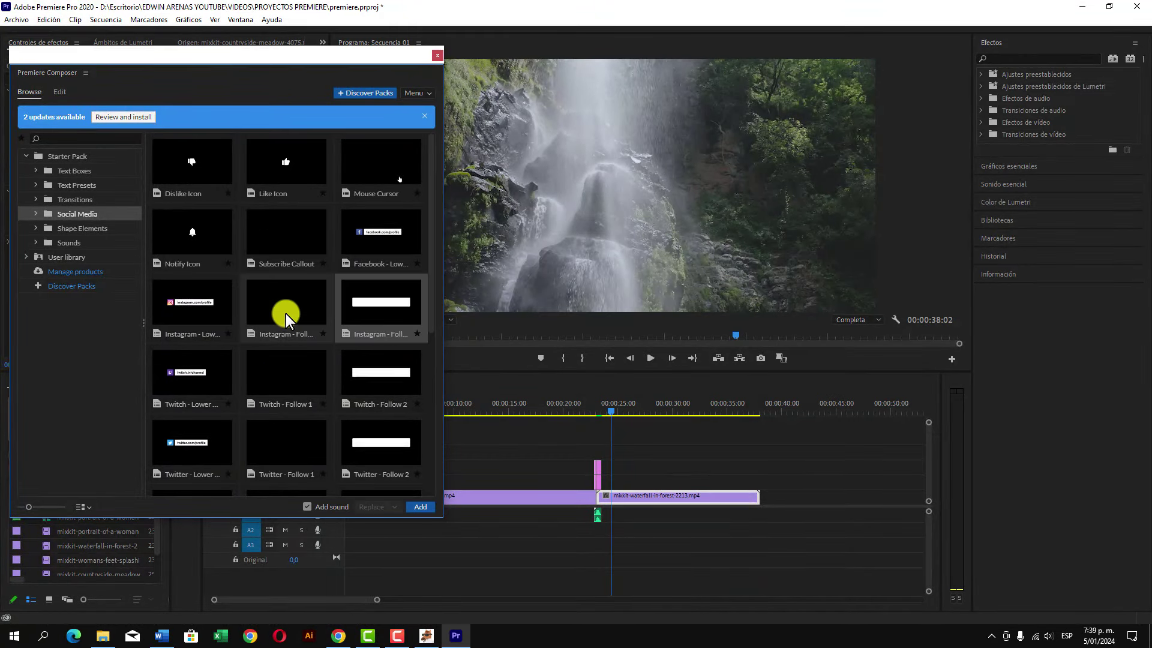
scroll(286, 313, down, 3)
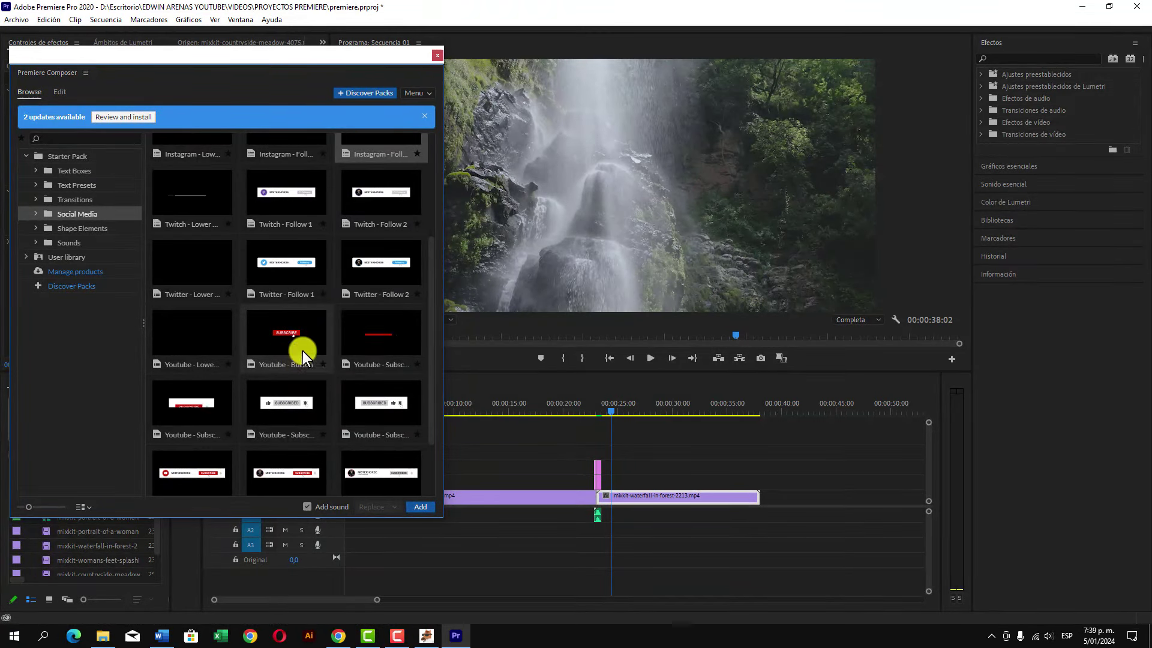
scroll(405, 283, down, 1)
Place the Youtube - Subscribe 1 animation over the waterfall near 00:00:30 and select it.
mouse_move(381, 269)
mouse_down()
mouse_move(633, 410)
mouse_move(642, 461)
mouse_up()
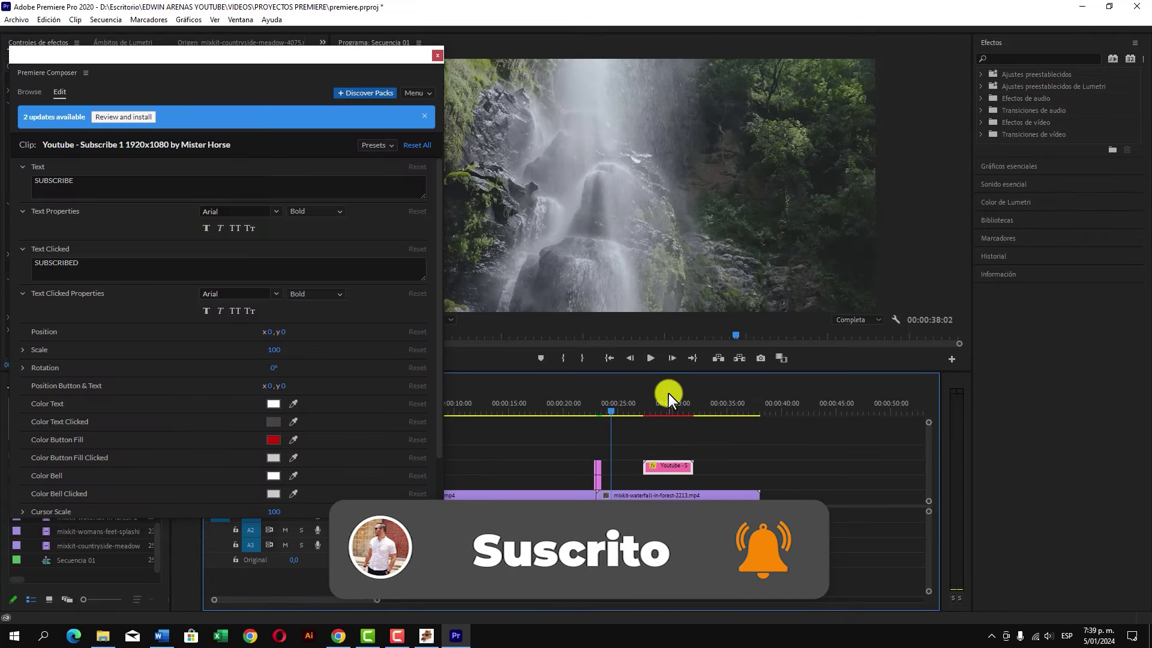
drag(644, 407, 673, 414)
click(655, 471)
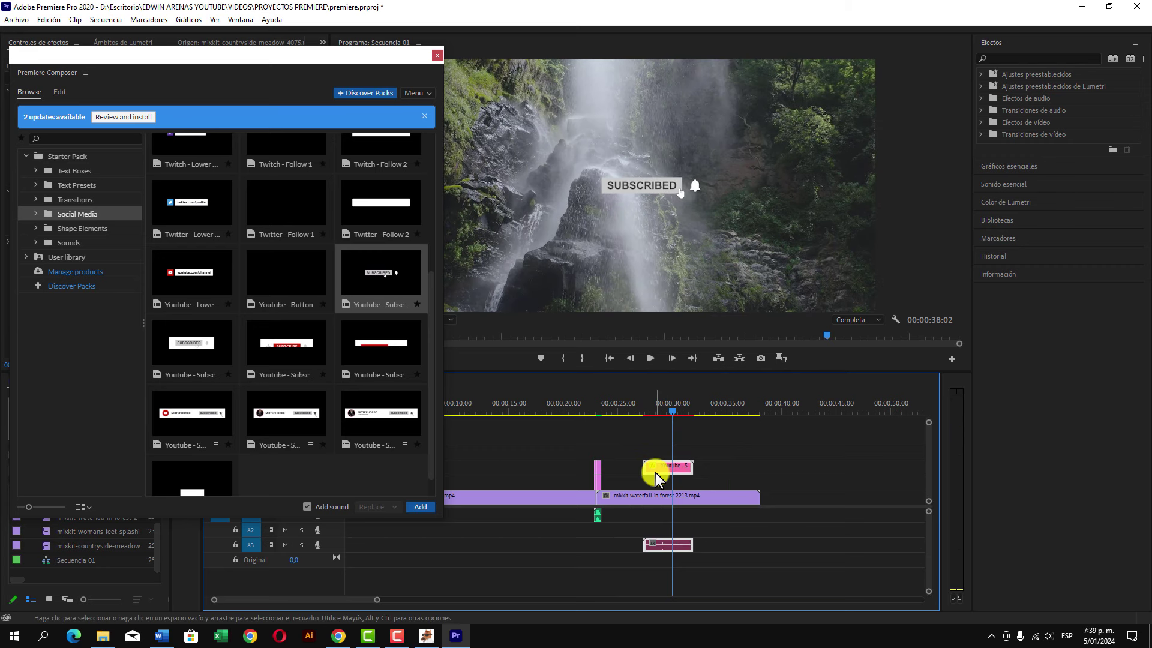
Open the SUBSCRIBE button text and SUBSCRIBED after-click text fields in Composer's Edit tab.
click(84, 182)
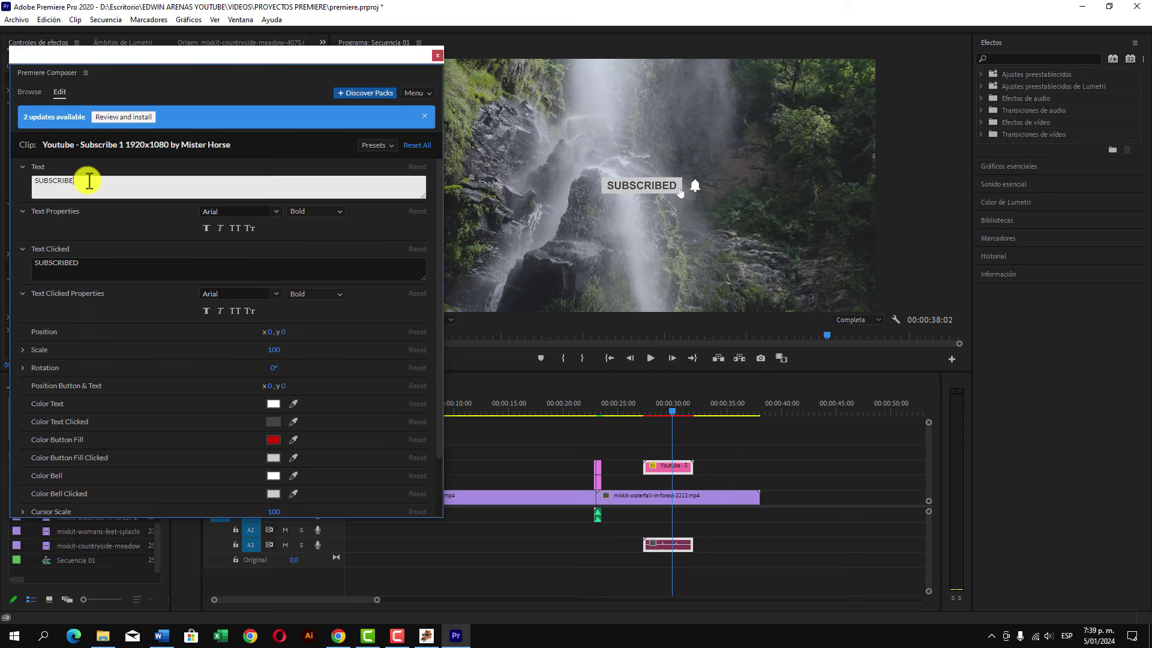
click(90, 267)
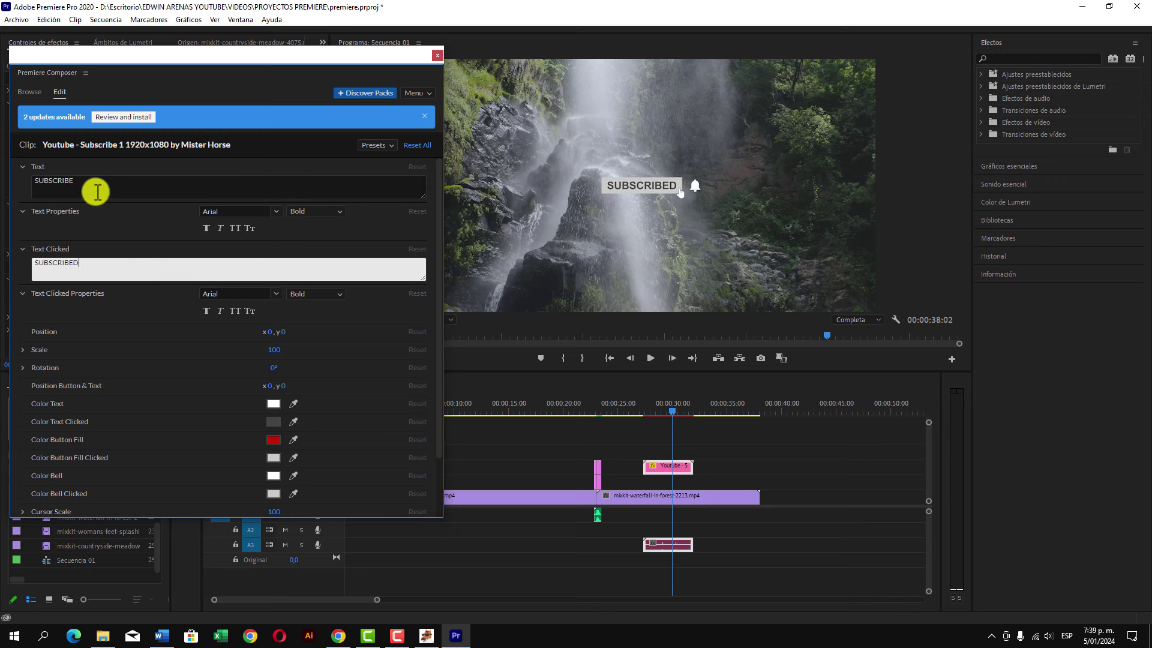
click(90, 182)
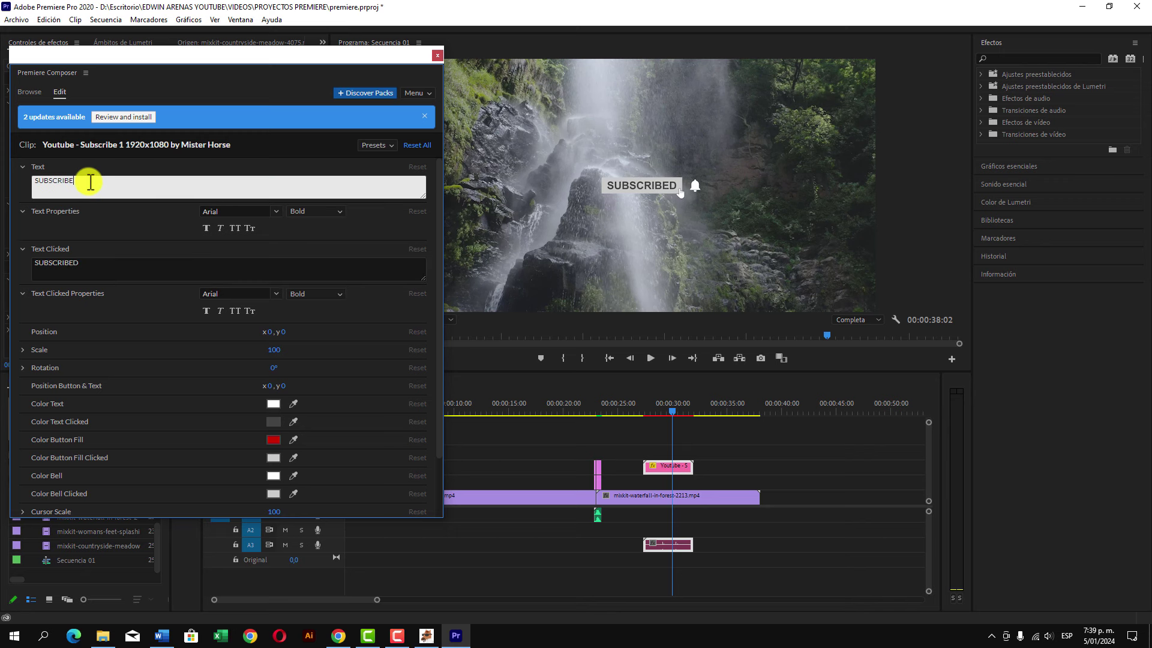
click(90, 264)
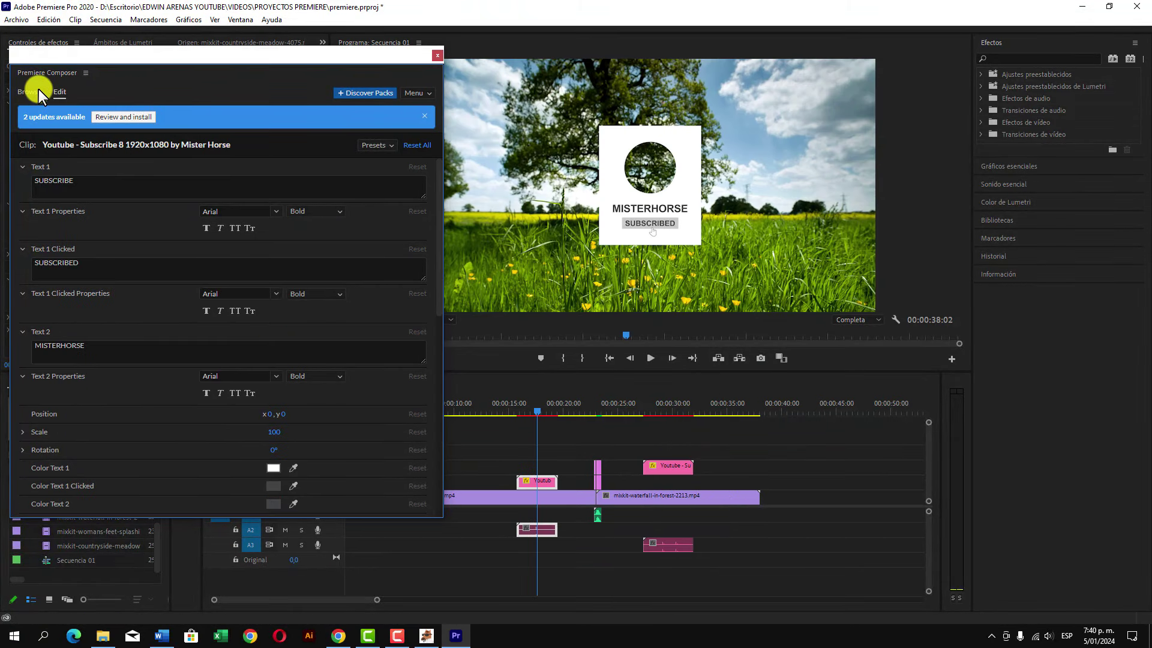
Browse Composer presets from Shape Elements to the Starter Pack Sounds folder.
click(38, 91)
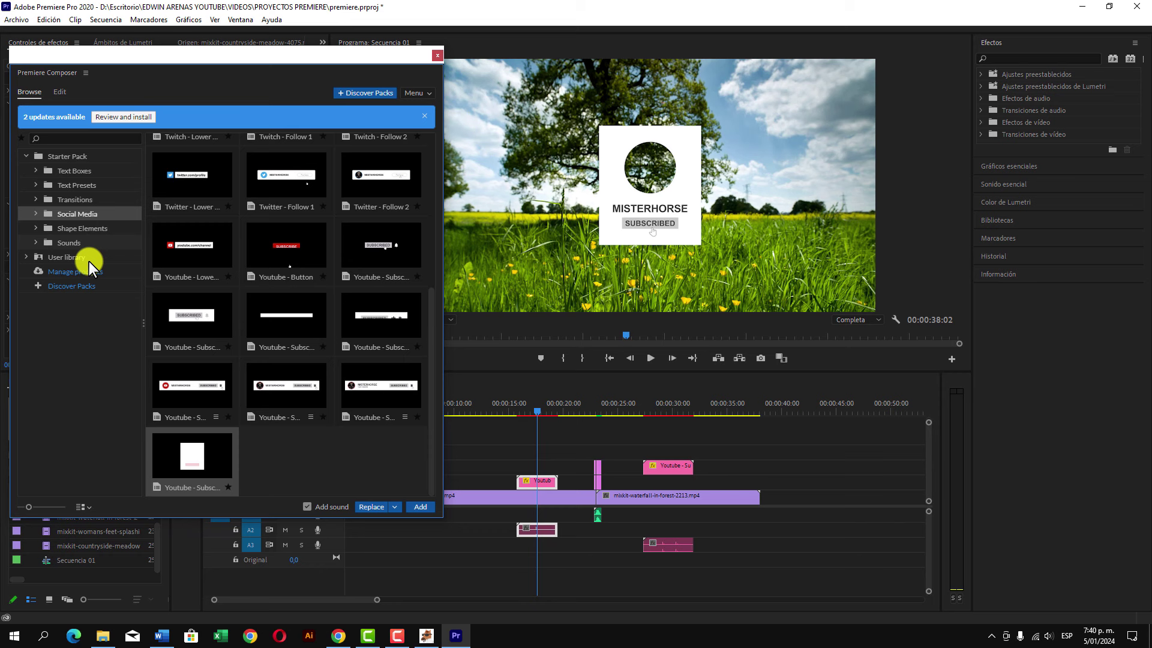
click(76, 225)
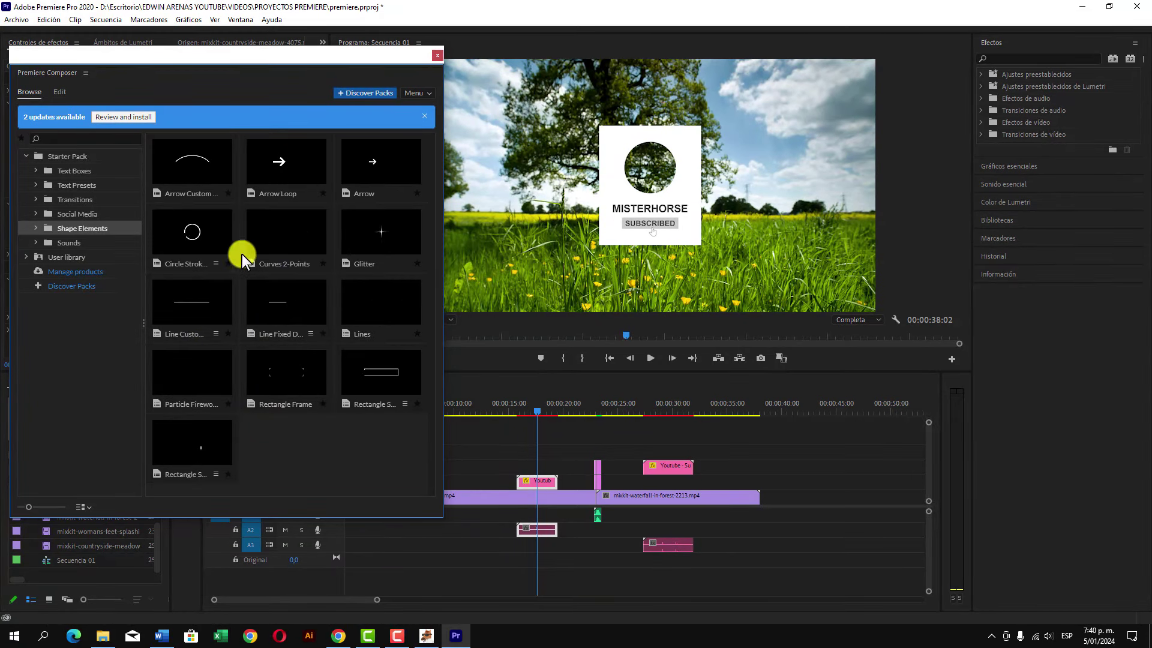
click(69, 243)
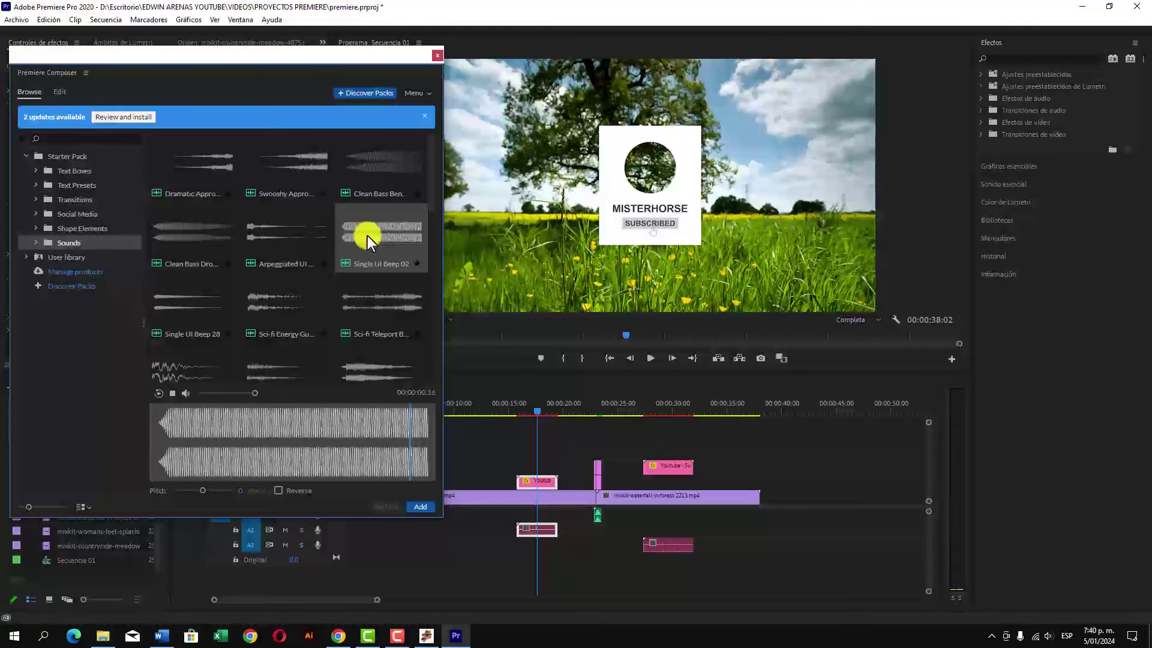
Preview Sci-fi Energy, Sci-fi Teleport, Clean Bass Drop and Single UI Beep 28, ending on Single UI Beep 28.
click(287, 298)
click(359, 302)
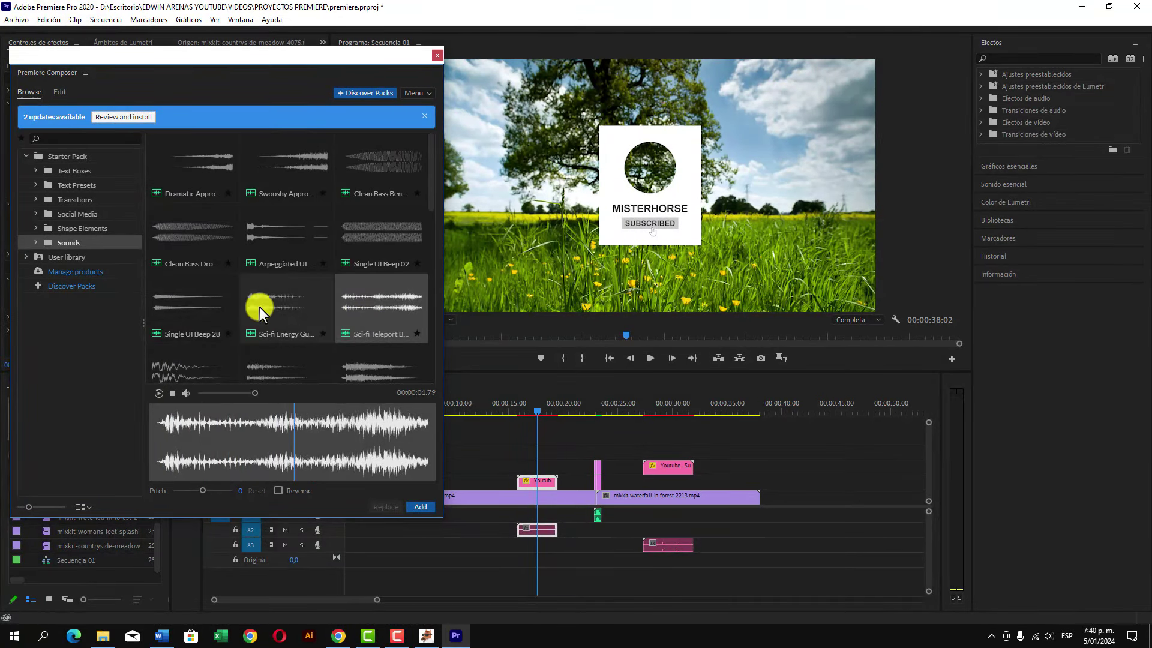
click(208, 301)
click(185, 226)
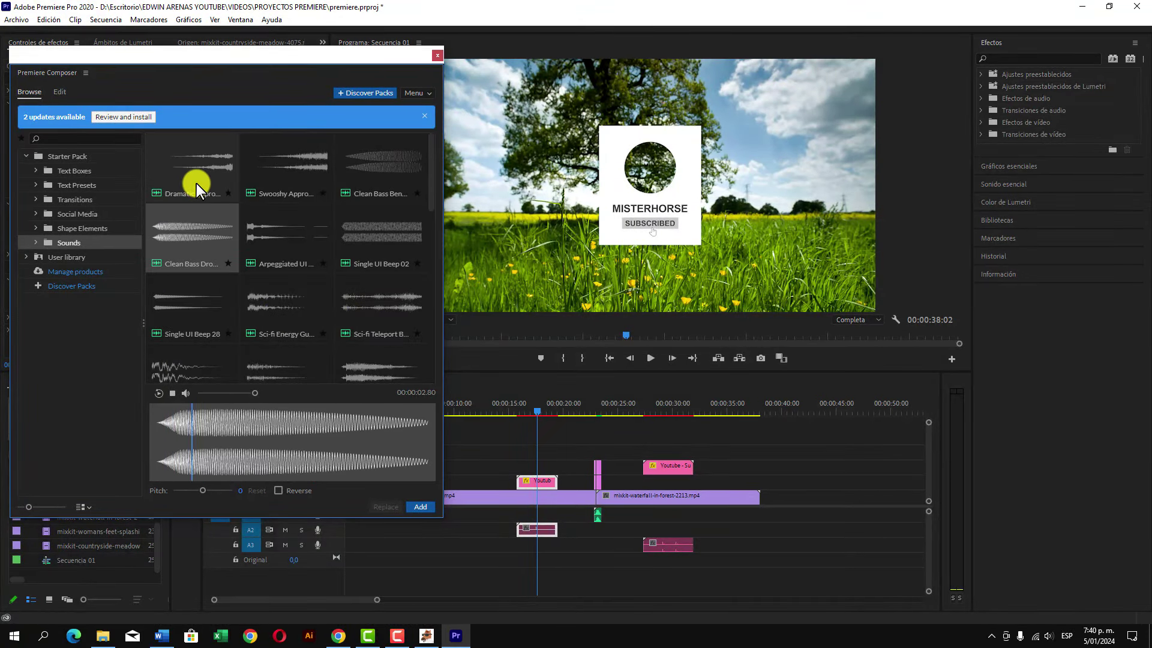
click(183, 294)
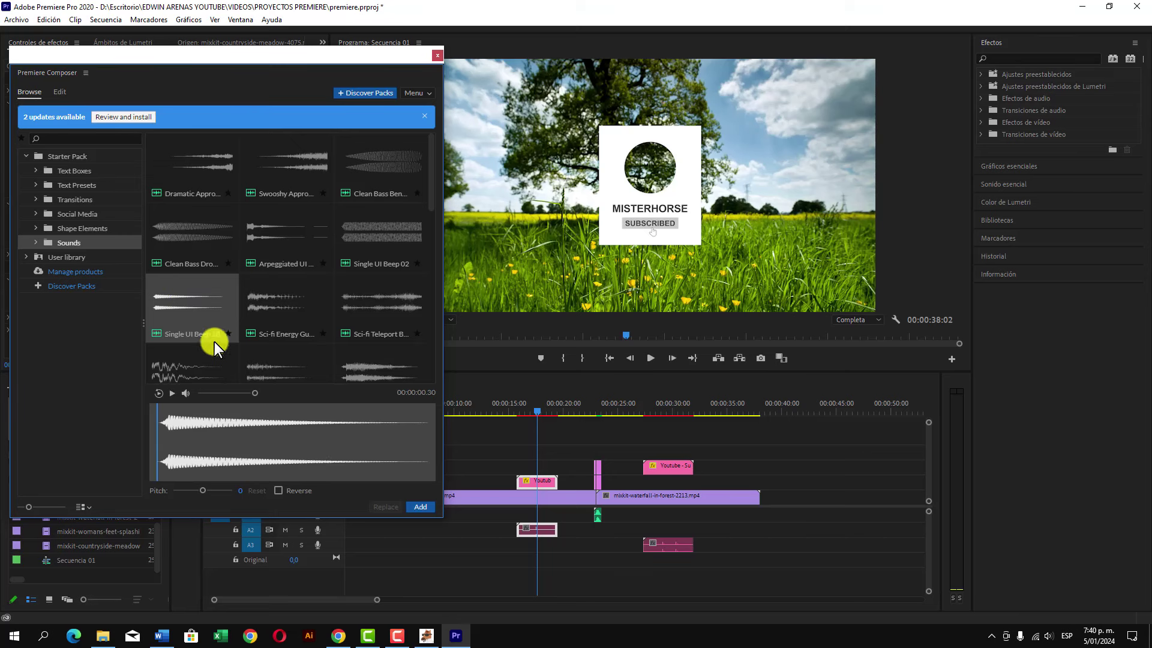
Reopen Premiere Composer via Ventana > Extensiones to show the Youtube - Subscribe 8 texts, then switch programs.
click(434, 57)
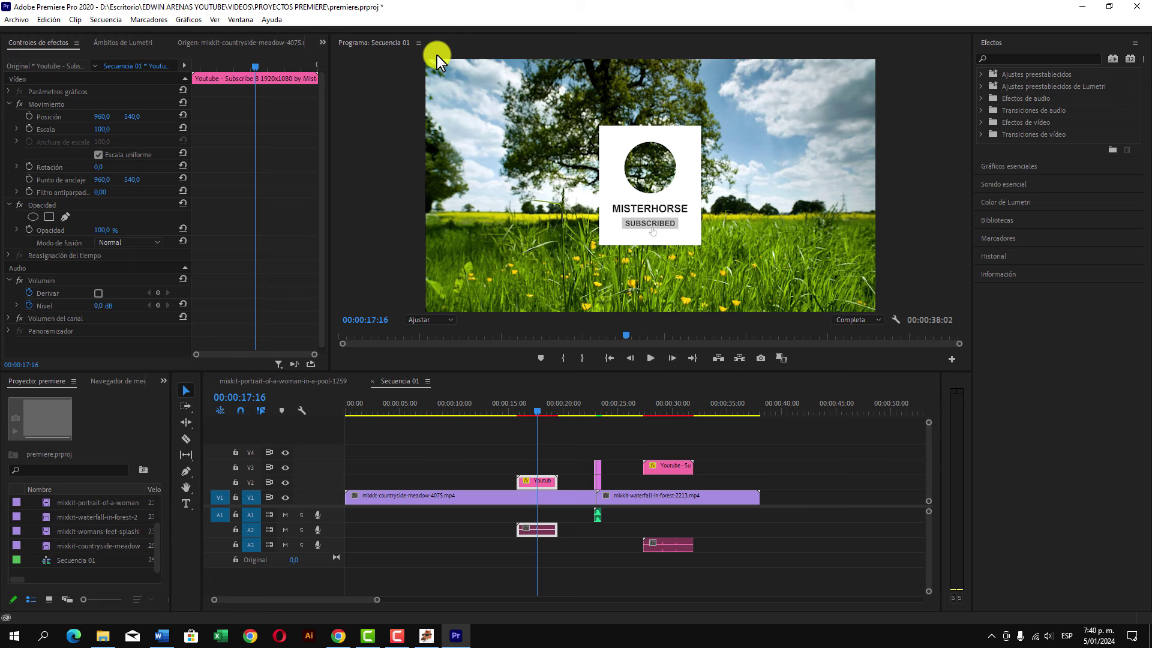
click(243, 21)
mouse_move(270, 51)
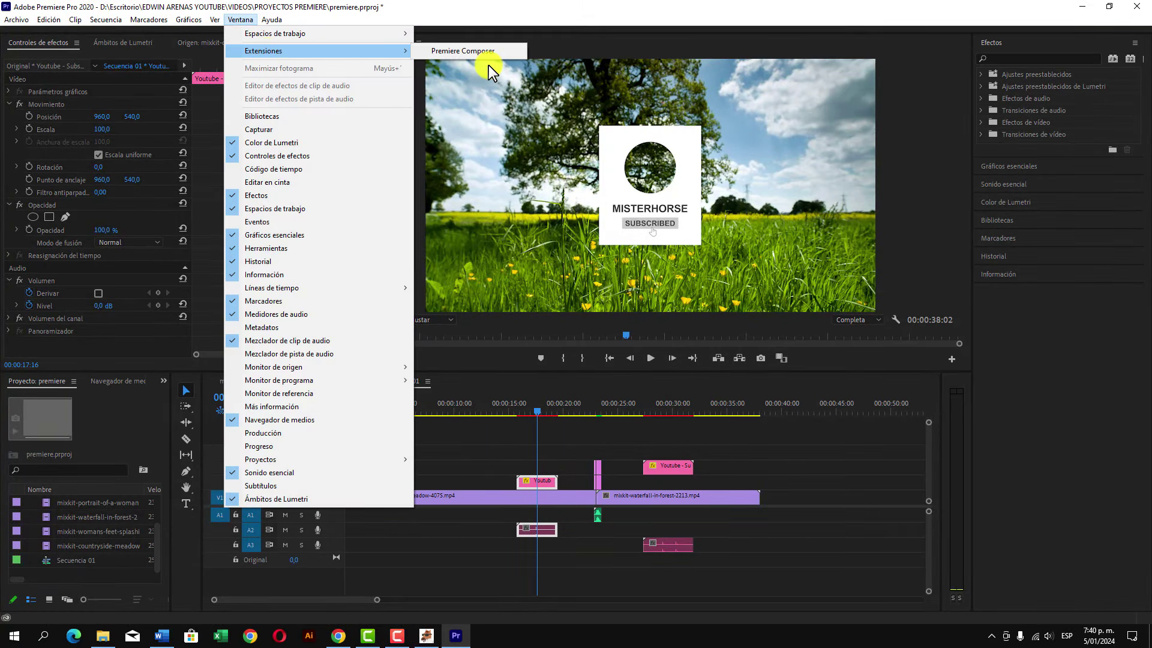
click(474, 50)
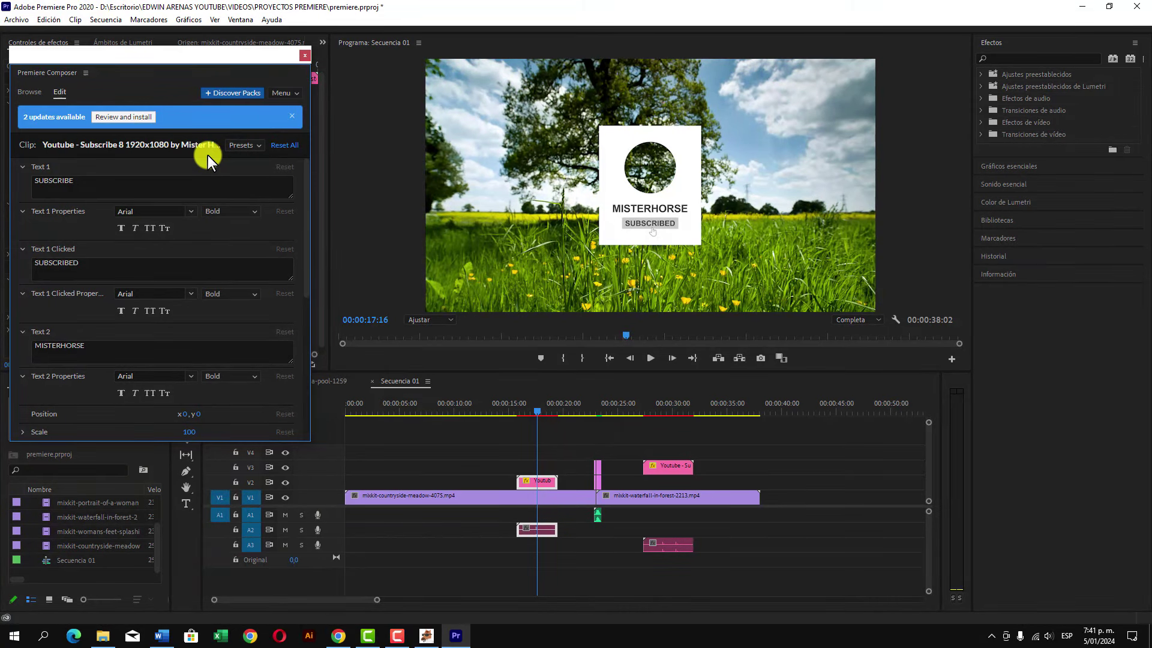
click(396, 638)
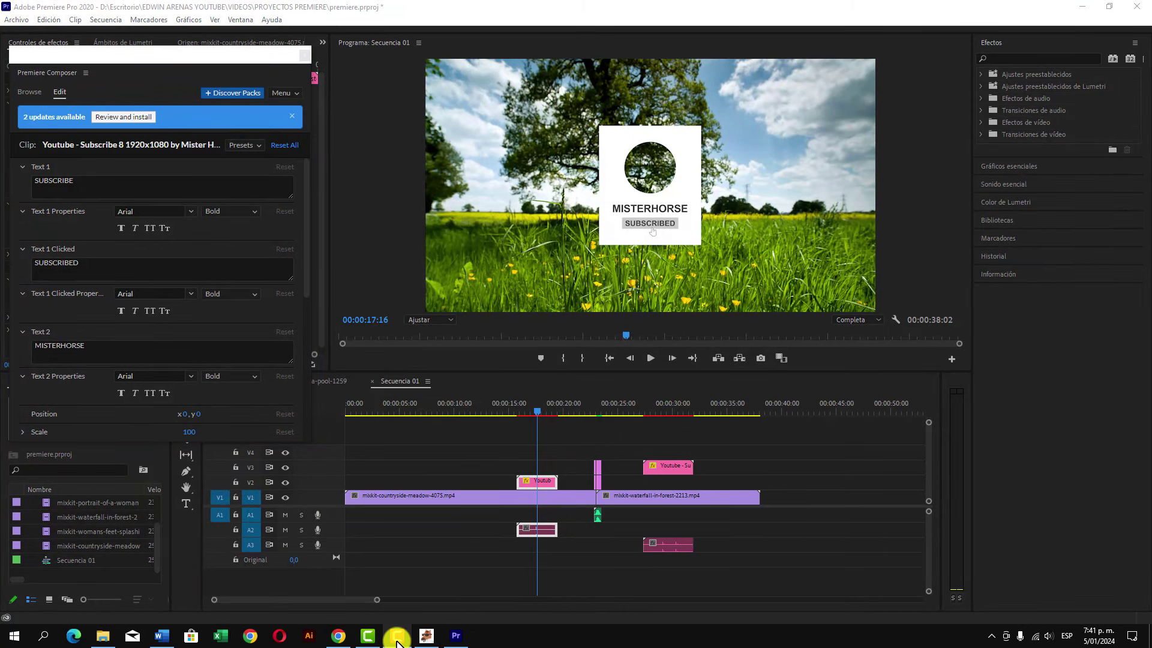